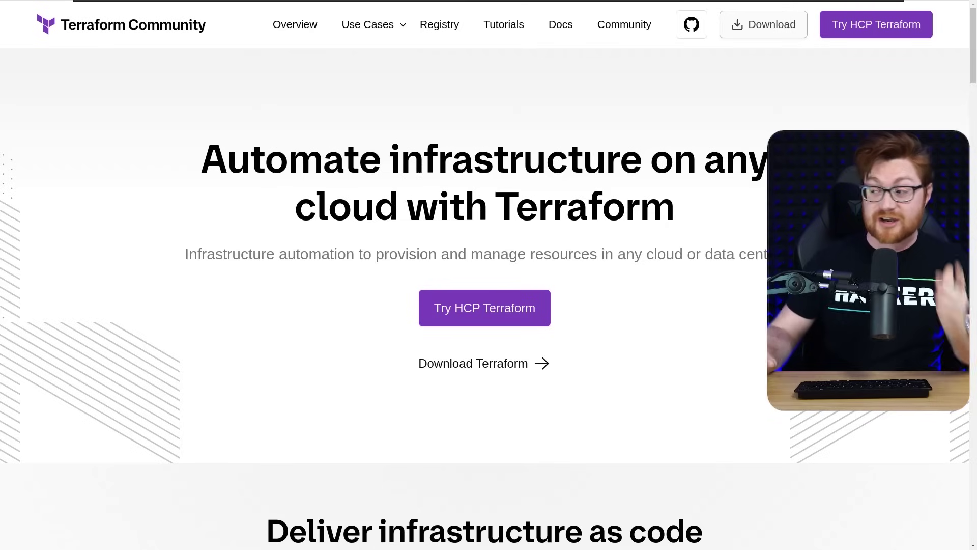
pyautogui.scroll(-1, 489, 305)
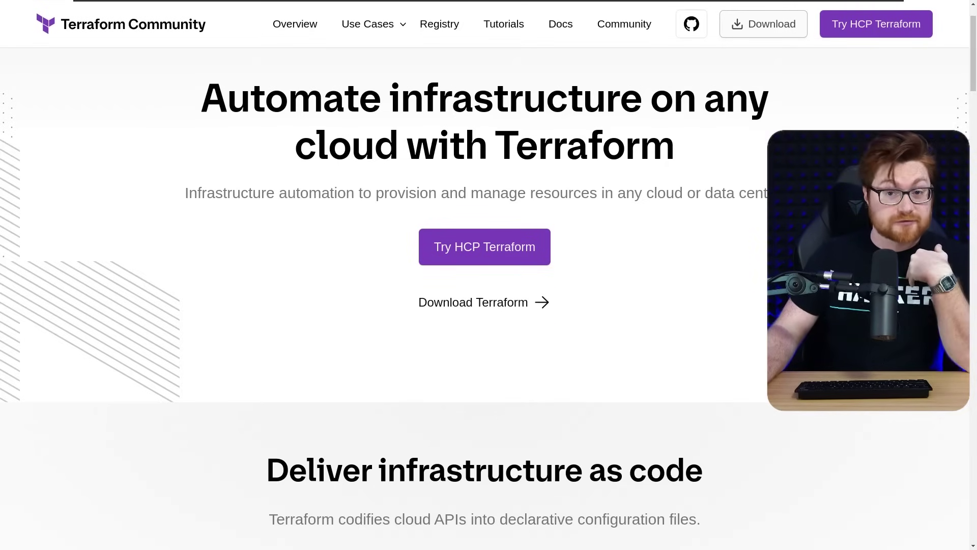
pyautogui.scroll(-2, 489, 306)
pyautogui.scroll(-2, 489, 305)
pyautogui.scroll(-3, 489, 306)
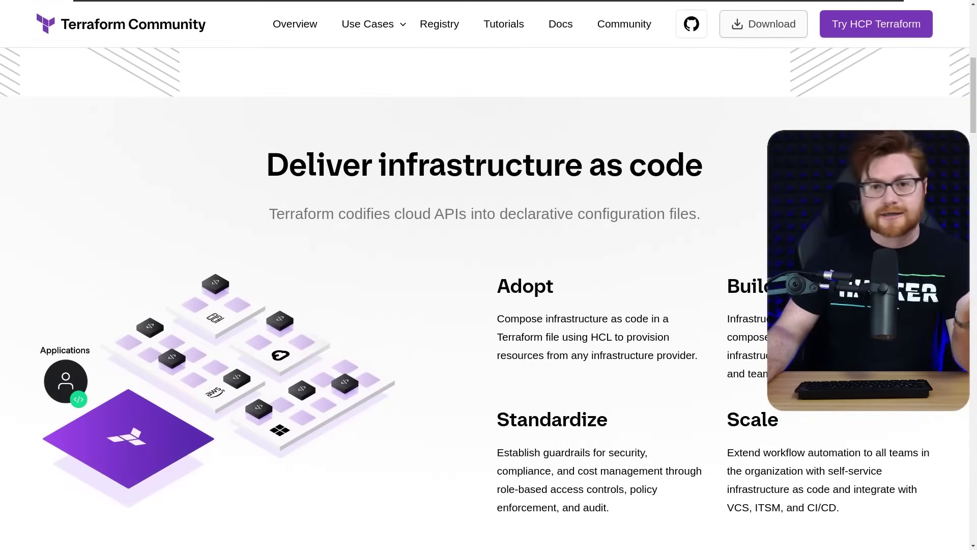
pyautogui.scroll(-1, 488, 305)
pyautogui.scroll(-2, 489, 306)
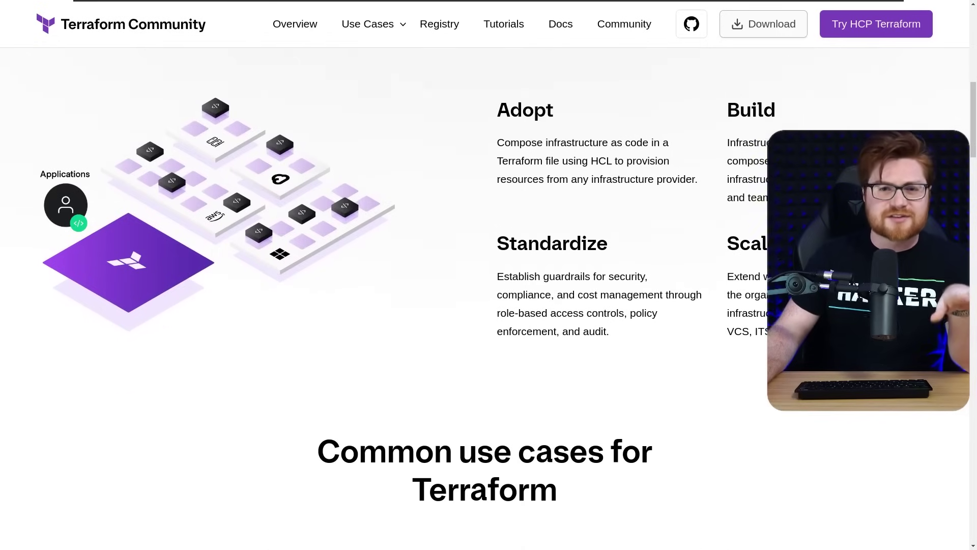
pyautogui.scroll(-2, 489, 305)
pyautogui.scroll(-2, 489, 305)
pyautogui.scroll(-2, 489, 305)
pyautogui.scroll(-1, 489, 305)
pyautogui.scroll(-1, 488, 306)
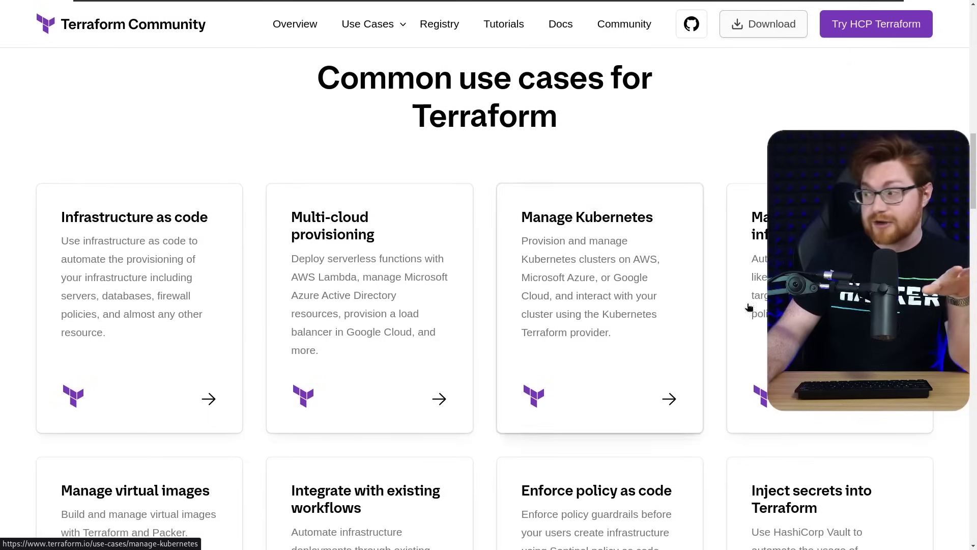
pyautogui.scroll(-2, 489, 306)
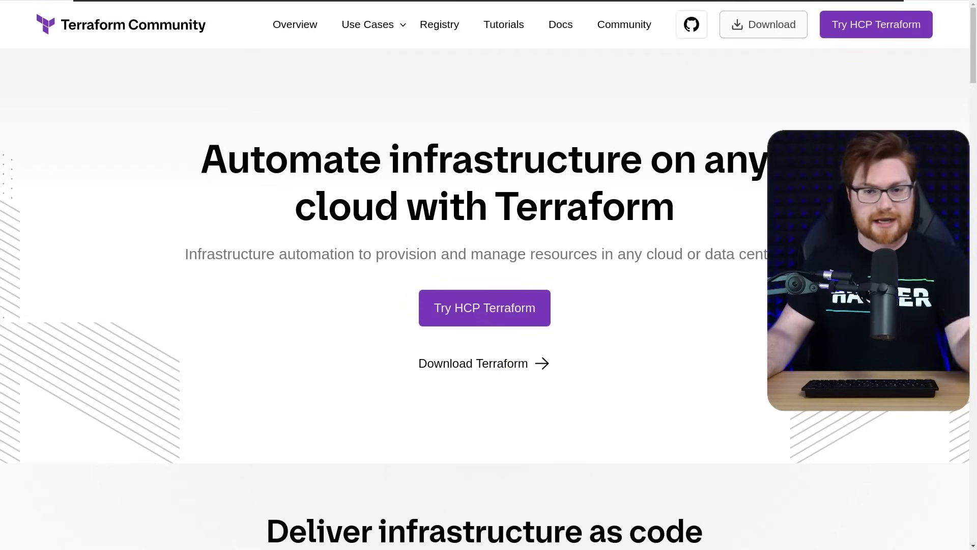
# - Go to the Install Terraform page, dismiss the cookie and HashiDays banners, and zoom in
pyautogui.moveTo(407, 371); pyautogui.dragTo(550, 367)
pyautogui.click(450, 365)
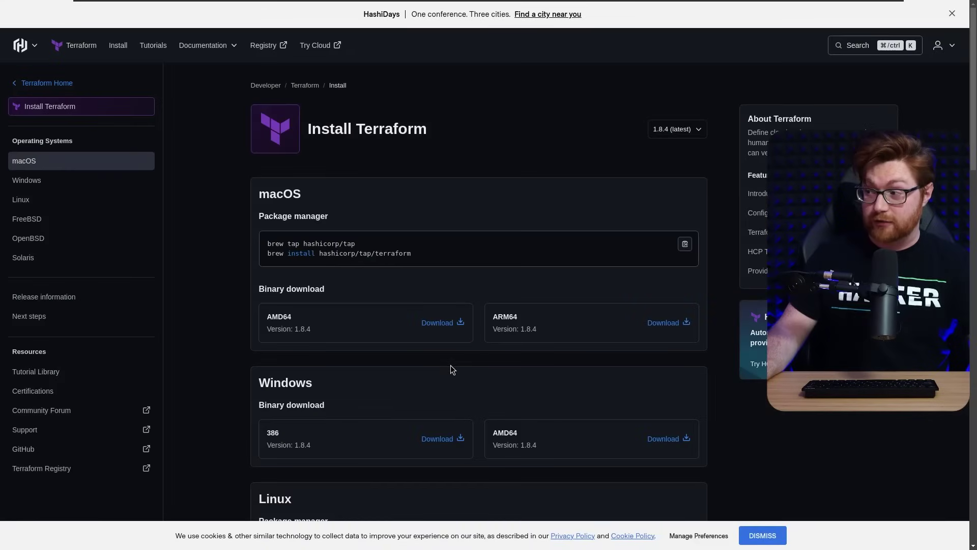
pyautogui.click(762, 535)
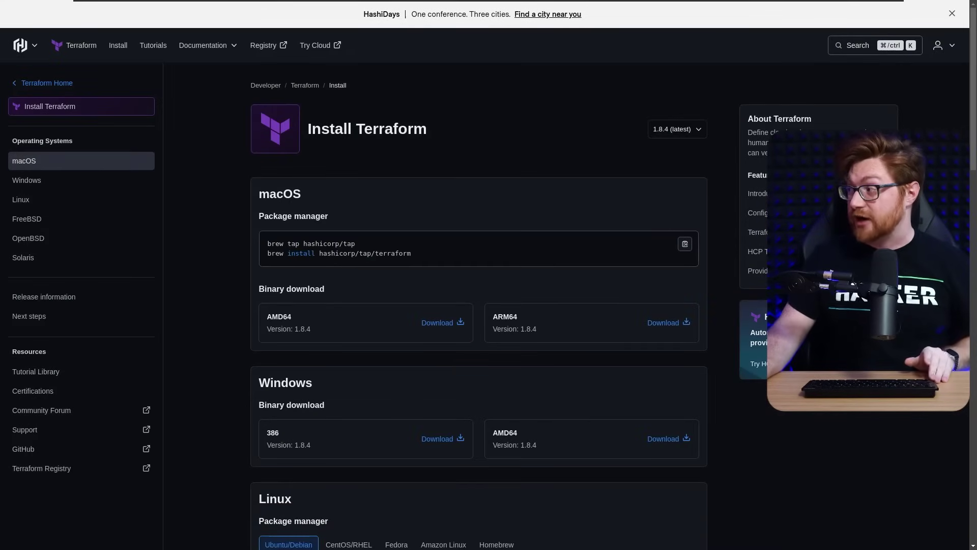
pyautogui.click(949, 12)
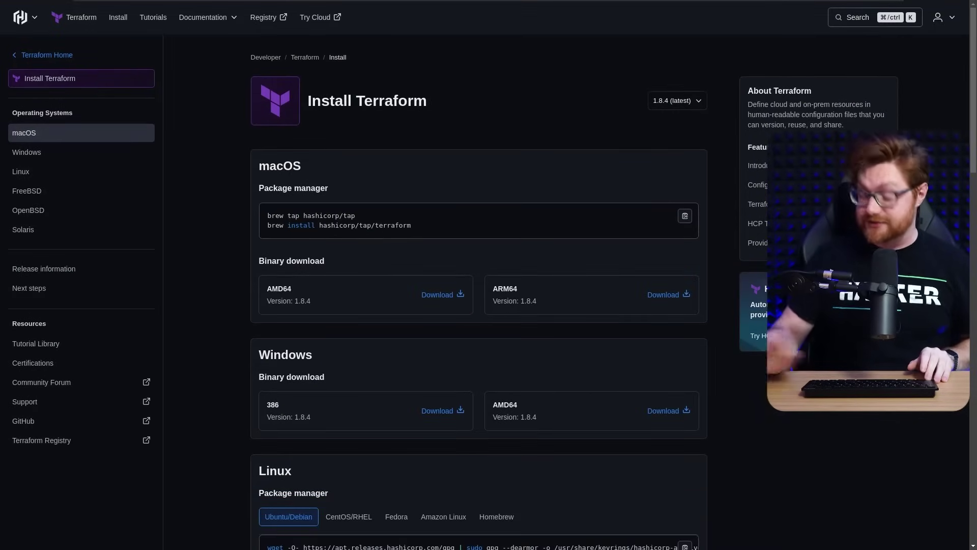
pyautogui.hotkey('ctrl', '+')
pyautogui.hotkey('ctrl', '+')
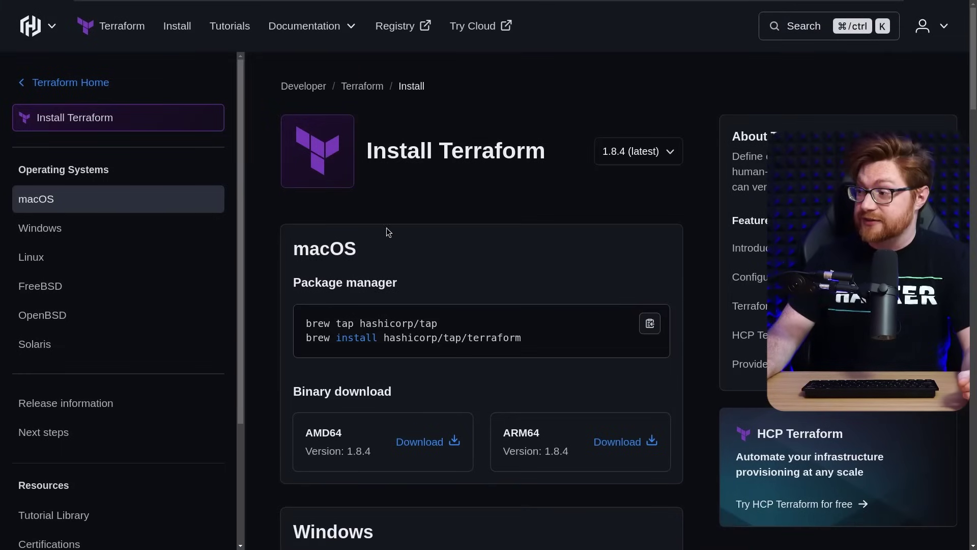
pyautogui.scroll(-1, 386, 227)
pyautogui.scroll(-2, 274, 212)
pyautogui.scroll(-2, 274, 213)
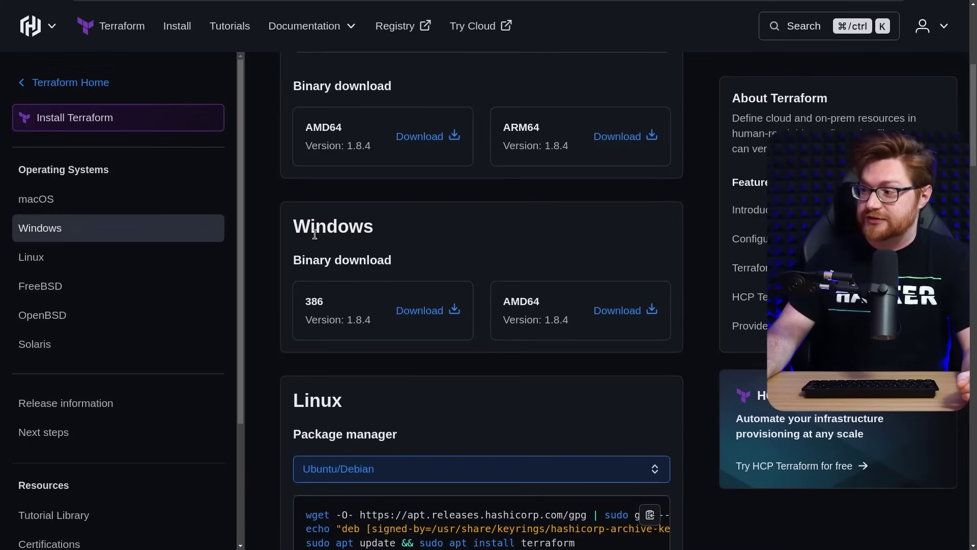
# - Review the Linux install commands and download the Terraform 1.8.4 Linux AMD64 binary
pyautogui.click(272, 228)
pyautogui.scroll(-2, 287, 258)
pyautogui.scroll(-2, 286, 257)
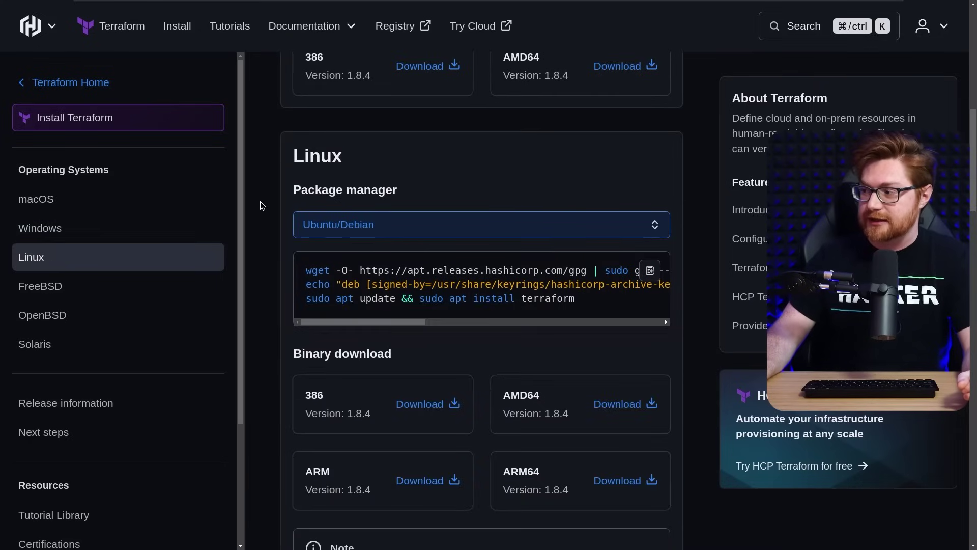
pyautogui.moveTo(302, 269); pyautogui.dragTo(611, 302)
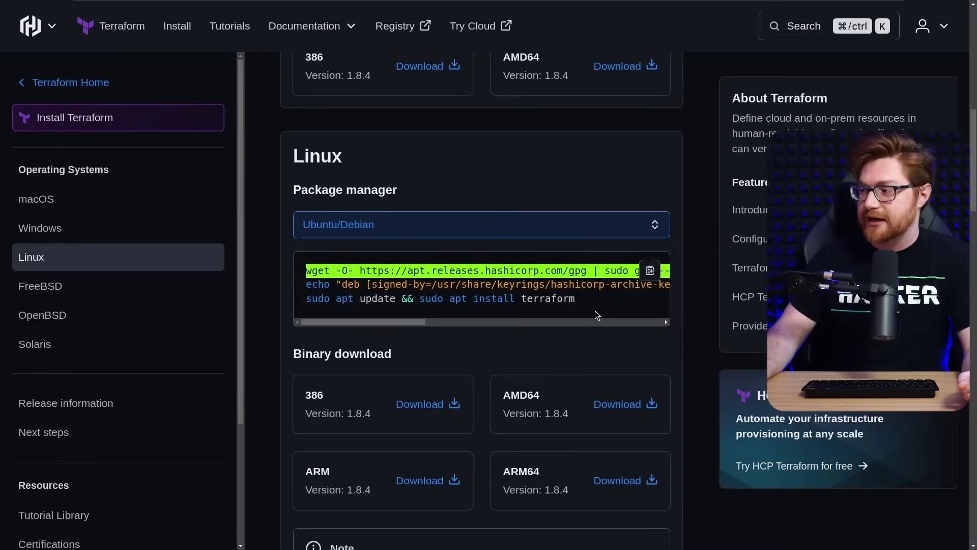
pyautogui.click(354, 317)
pyautogui.moveTo(354, 322)
pyautogui.mouseDown()
pyautogui.moveTo(573, 327)
pyautogui.moveTo(630, 317)
pyautogui.moveTo(284, 309)
pyautogui.mouseUp()
pyautogui.scroll(-2, 259, 287)
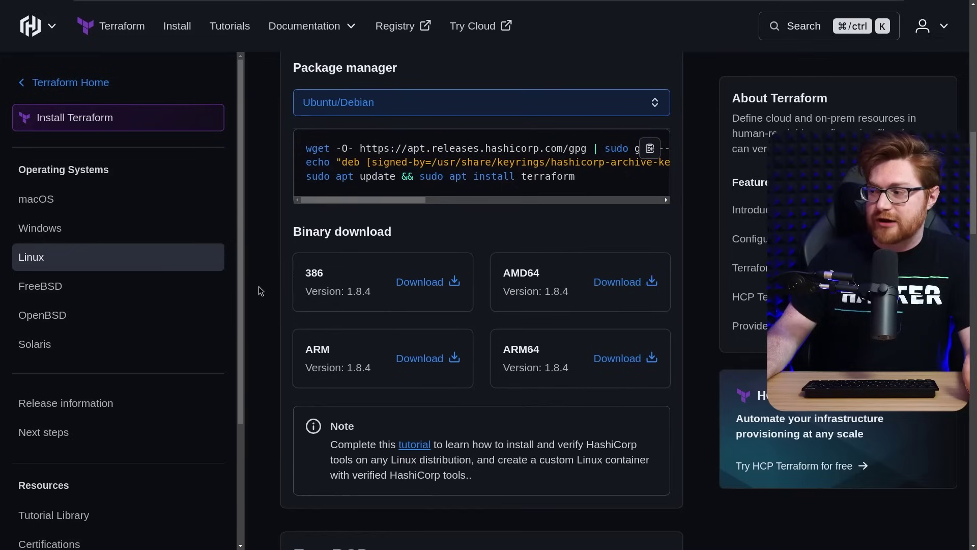
pyautogui.moveTo(293, 231); pyautogui.dragTo(422, 230)
pyautogui.click(422, 229)
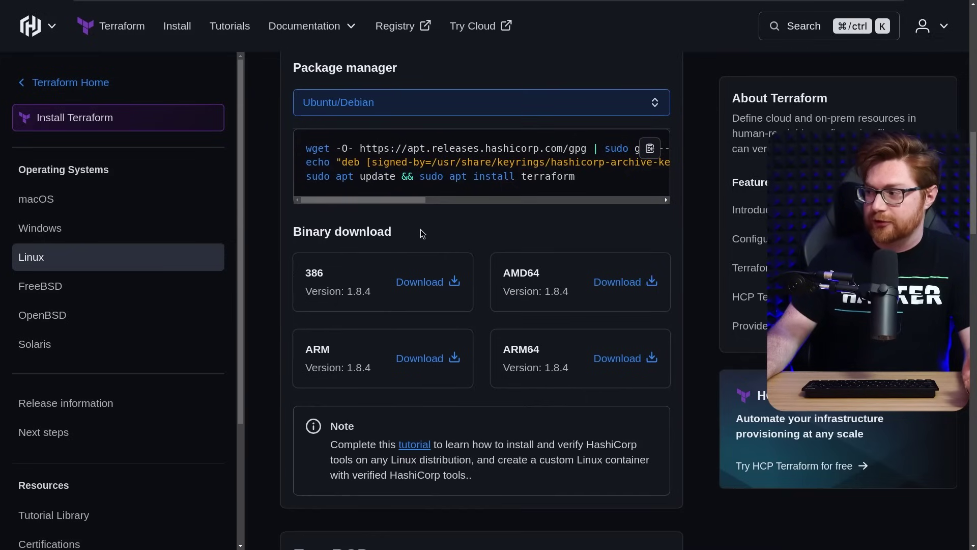
pyautogui.click(634, 285)
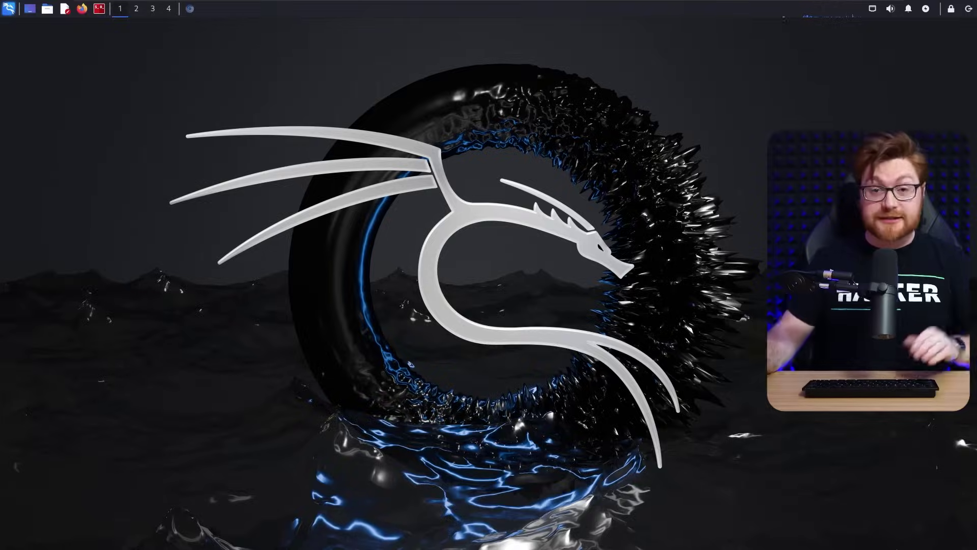
# - In a maximized terminal, move terraform_1.8.4_linux_amd64.zip from Downloads into /opt
pyautogui.hotkey('ctrl', 'alt', 't')
pyautogui.press('super+Up')
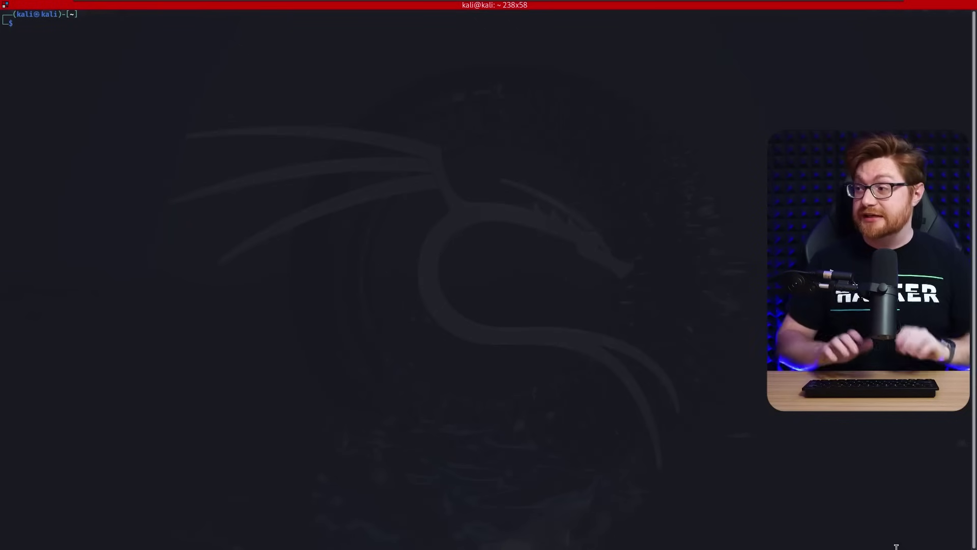
pyautogui.hotkey('ctrl', 'shift', '+')
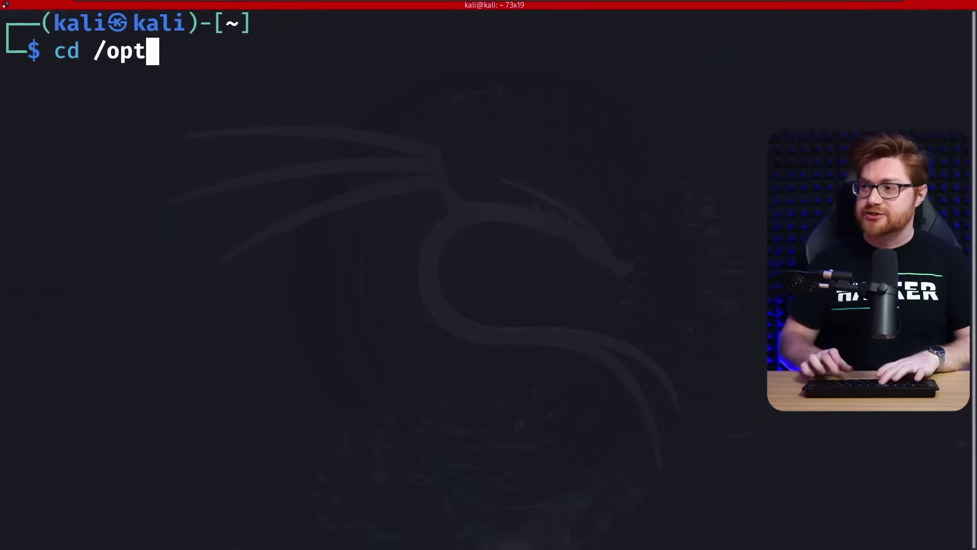
pyautogui.press('Return')
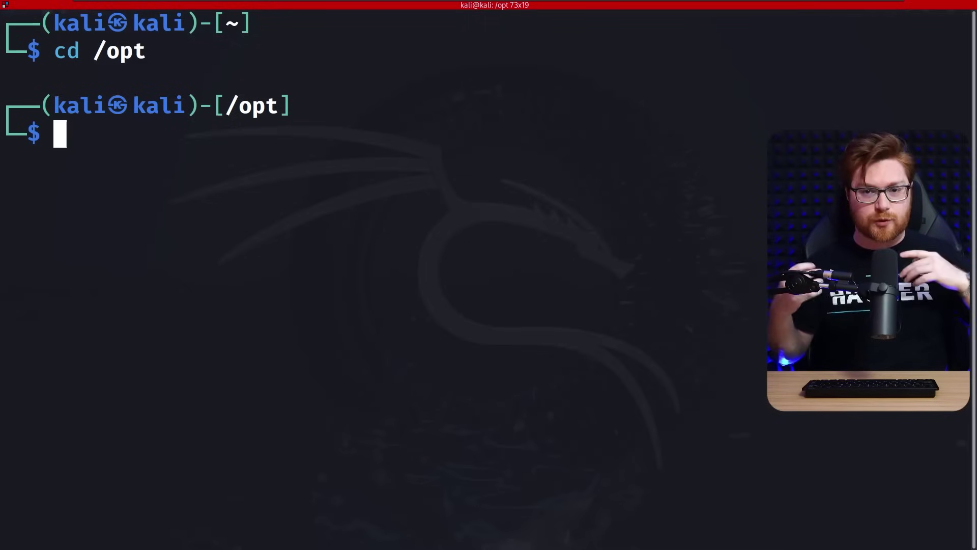
pyautogui.write('mv ~/Downloads/te')
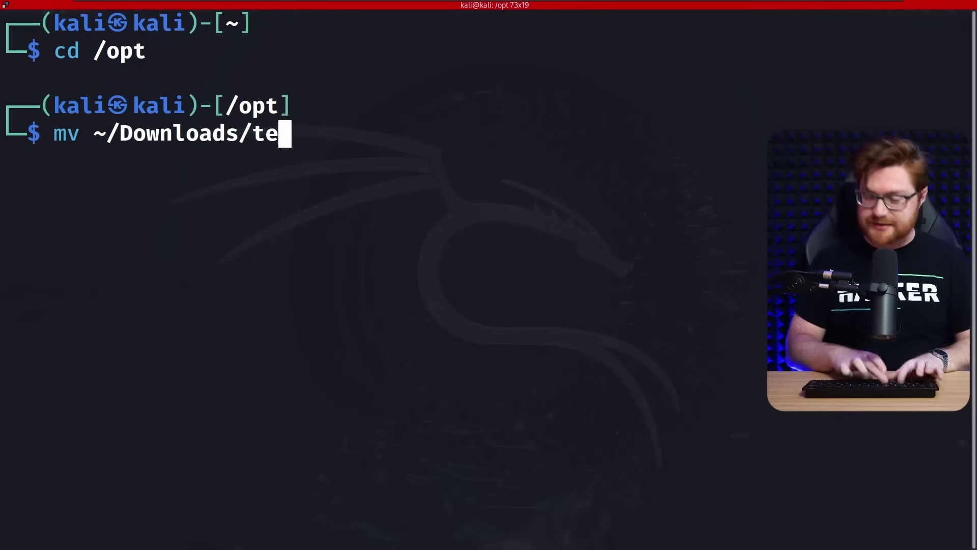
pyautogui.press('Tab')
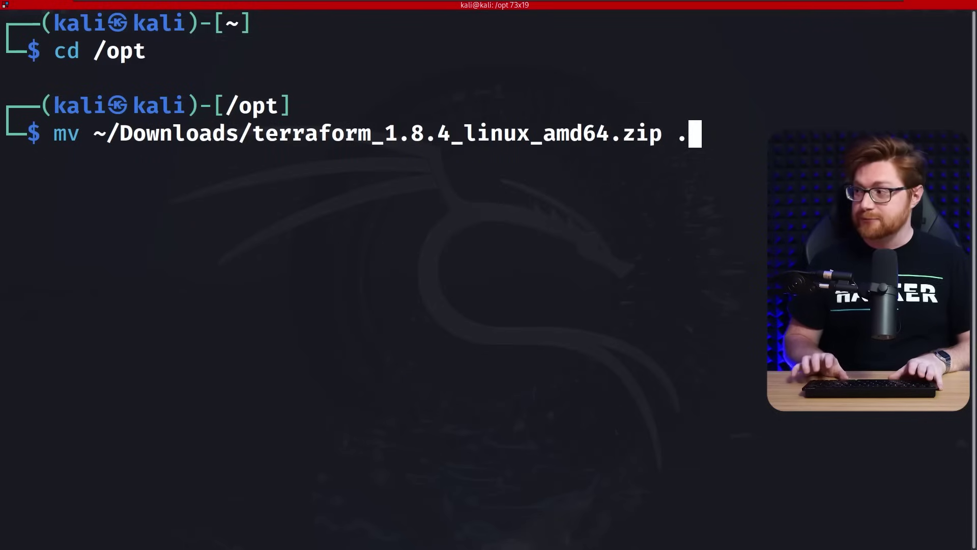
pyautogui.press('Return')
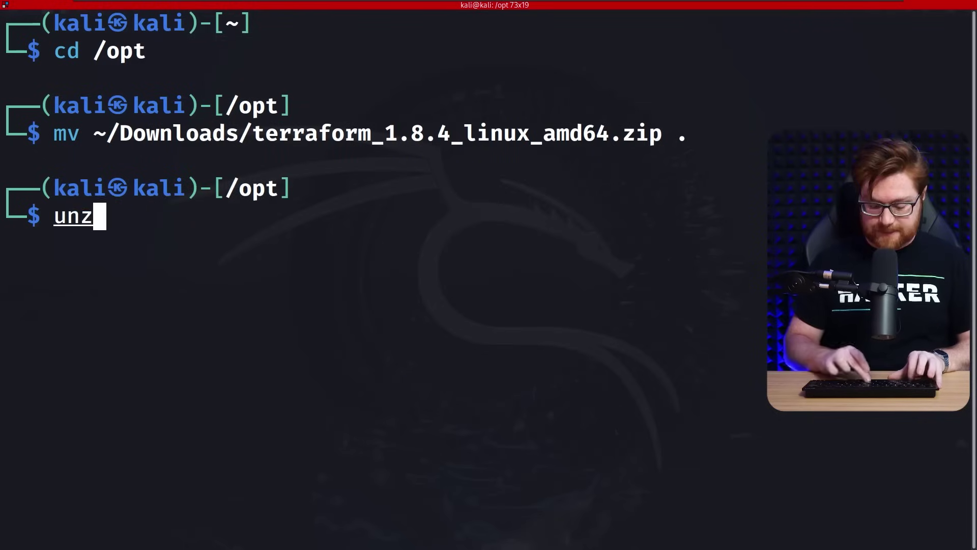
# - Unzip the archive and confirm with file that terraform is a 64-bit ELF executable
pyautogui.press('Tab')
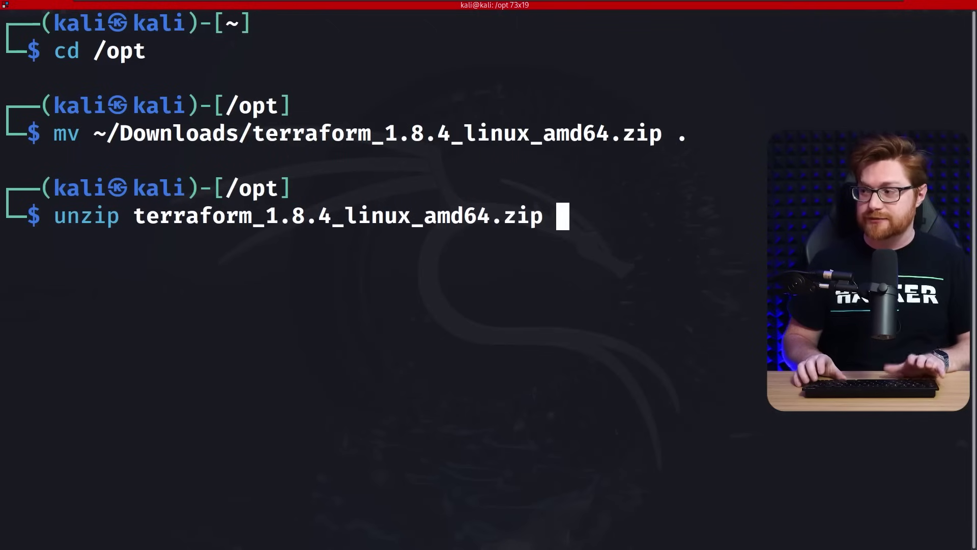
pyautogui.press('Return')
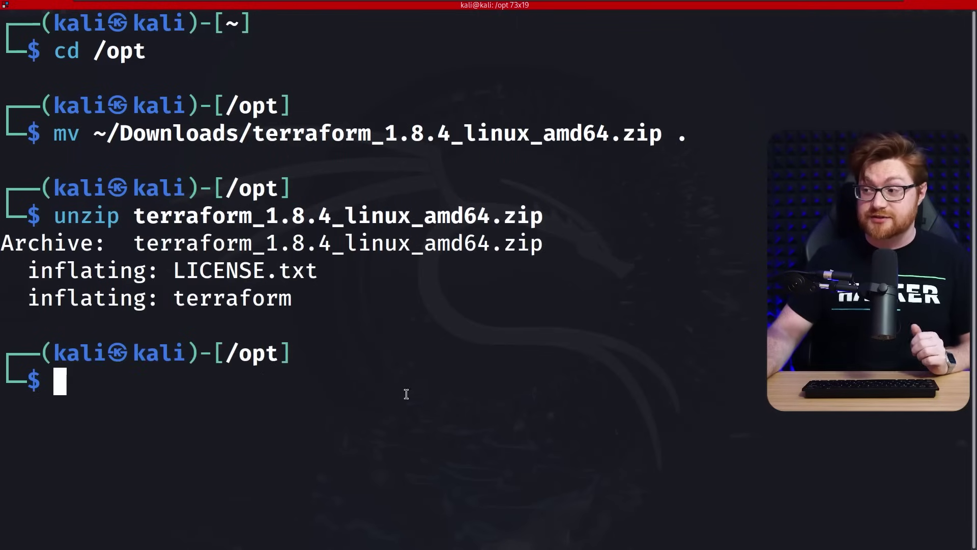
pyautogui.doubleClick(232, 302)
pyautogui.click(589, 371)
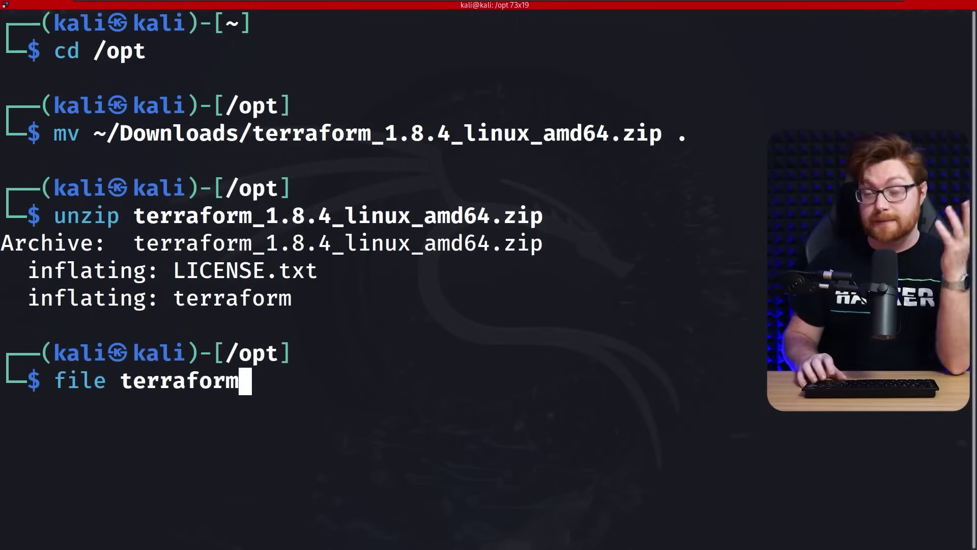
pyautogui.press('Return')
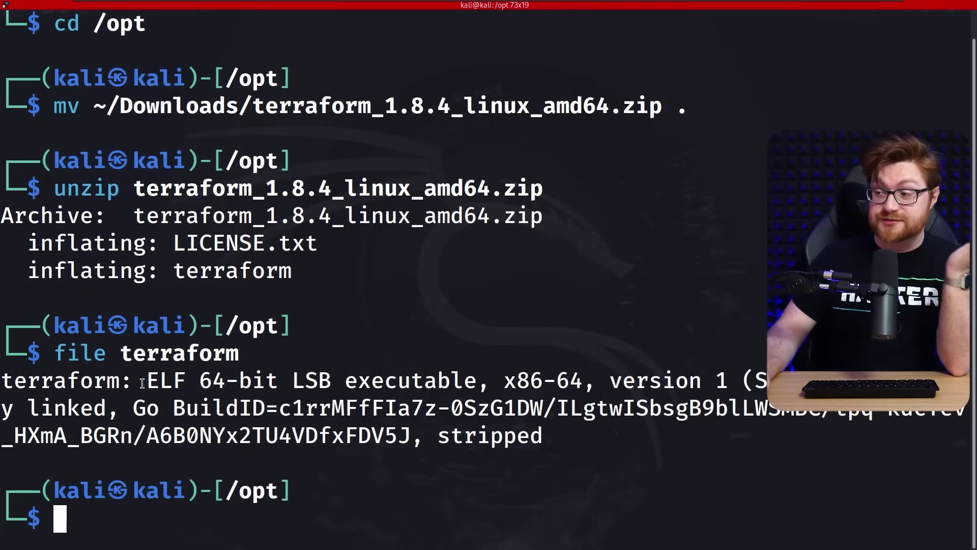
pyautogui.moveTo(147, 380); pyautogui.dragTo(475, 386)
pyautogui.click(579, 444)
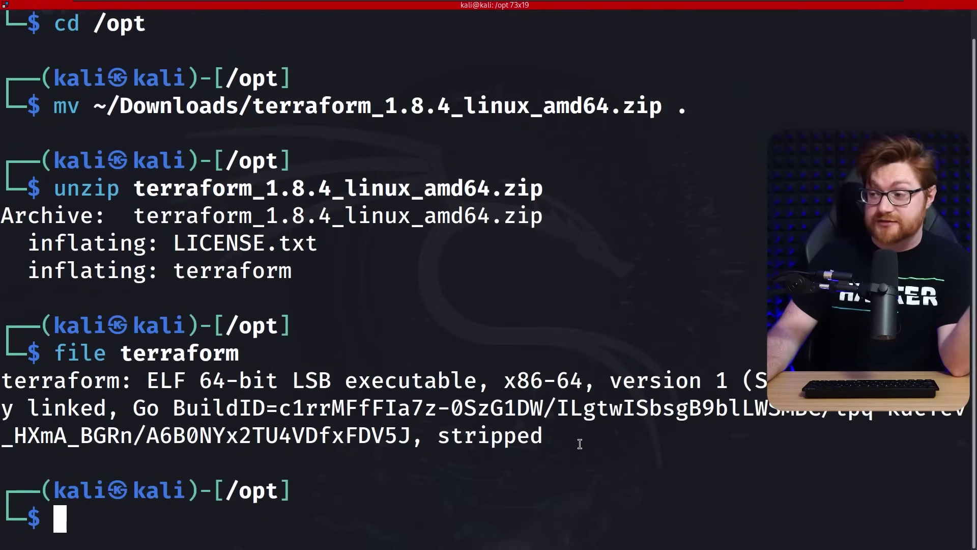
# - Run chmod to make the Terraform zip file in /opt executable
pyautogui.hotkey('ctrl', 'l')
pyautogui.write('chmod +x te')
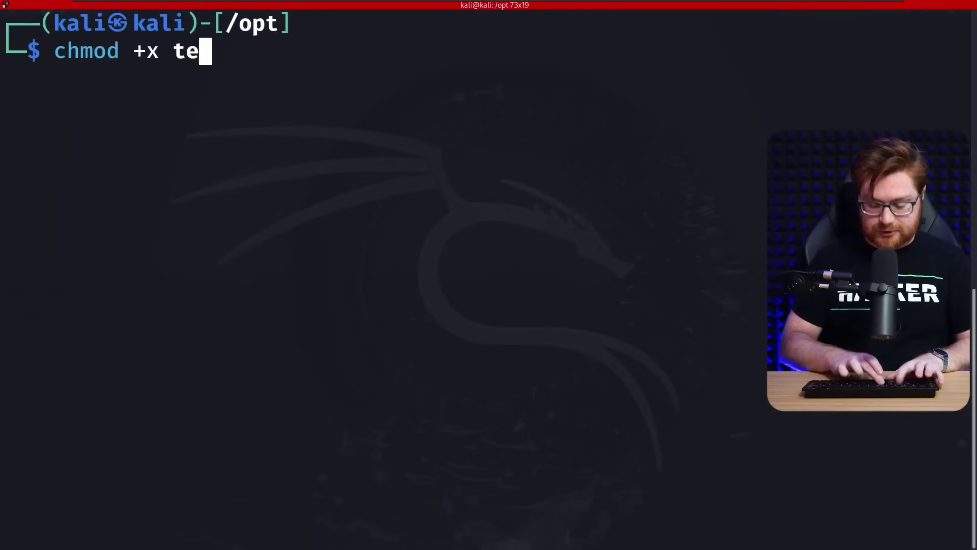
pyautogui.press('Tab')
pyautogui.press('Return')
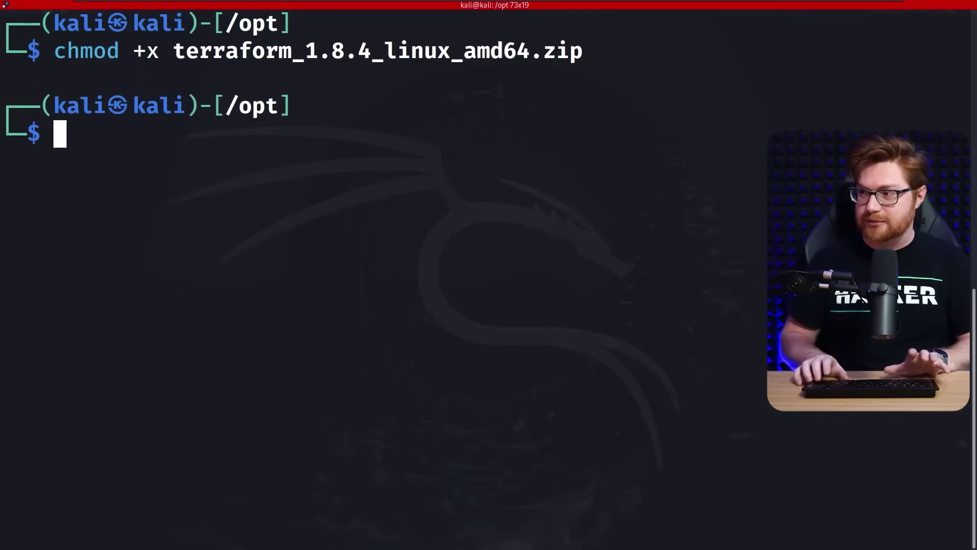
pyautogui.press('Up')
pyautogui.hotkey('ctrl', 'w')
pyautogui.write('./terraform')
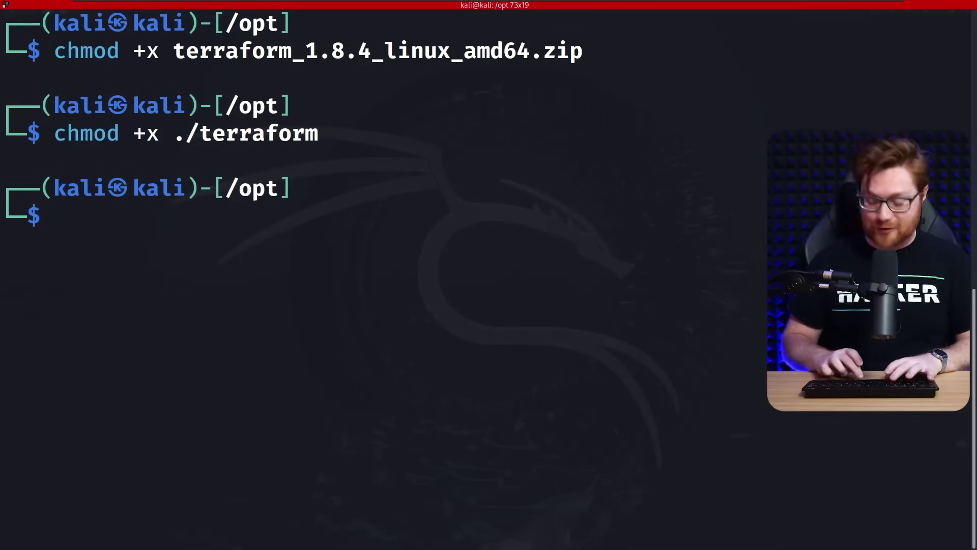
pyautogui.press('Tab')
pyautogui.press('Return')
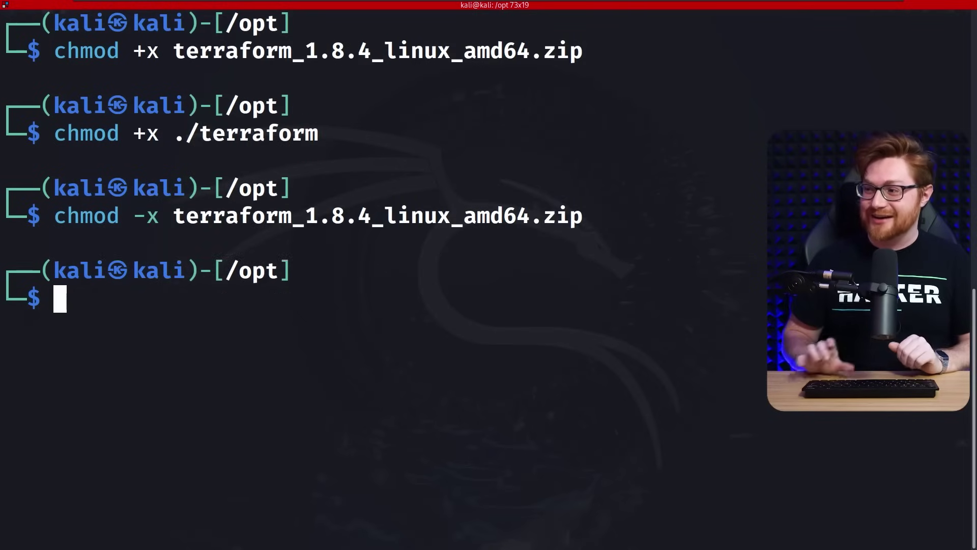
# - Run ./terraform, review its Main commands list, then clear the screen
pyautogui.hotkey('ctrl', 'l')
pyautogui.press('Tab')
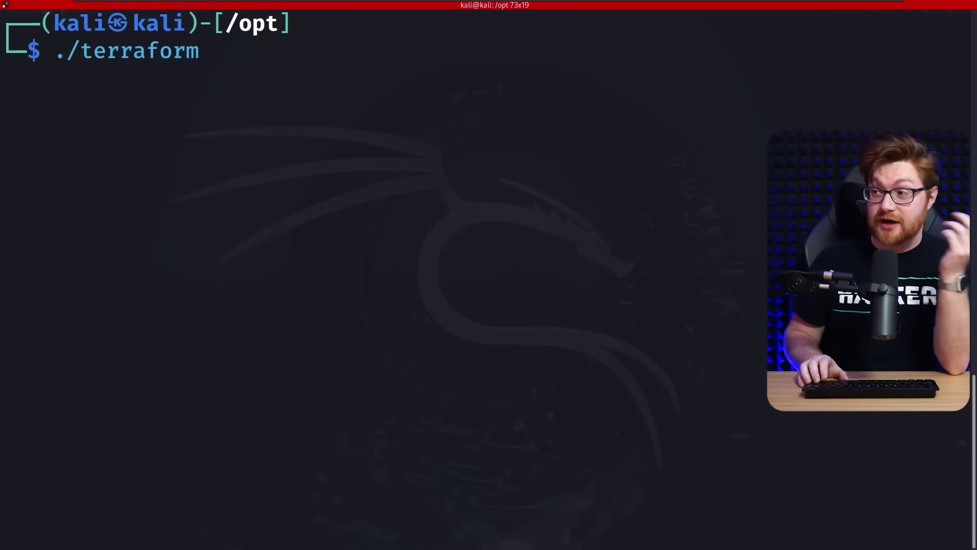
pyautogui.press('Return')
pyautogui.scroll(4, 382, 275)
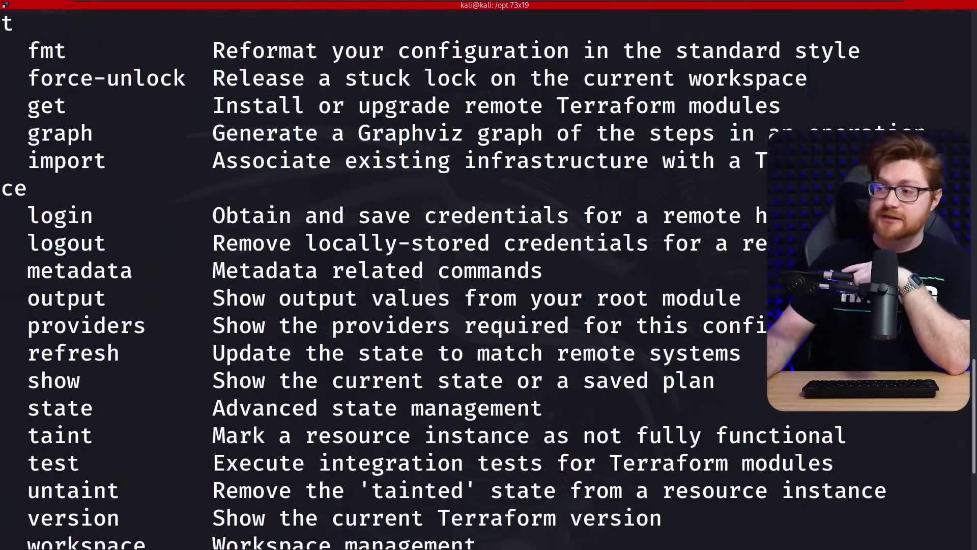
pyautogui.scroll(3, 381, 275)
pyautogui.scroll(4, 382, 275)
pyautogui.scroll(2, 381, 275)
pyautogui.scroll(4, 382, 275)
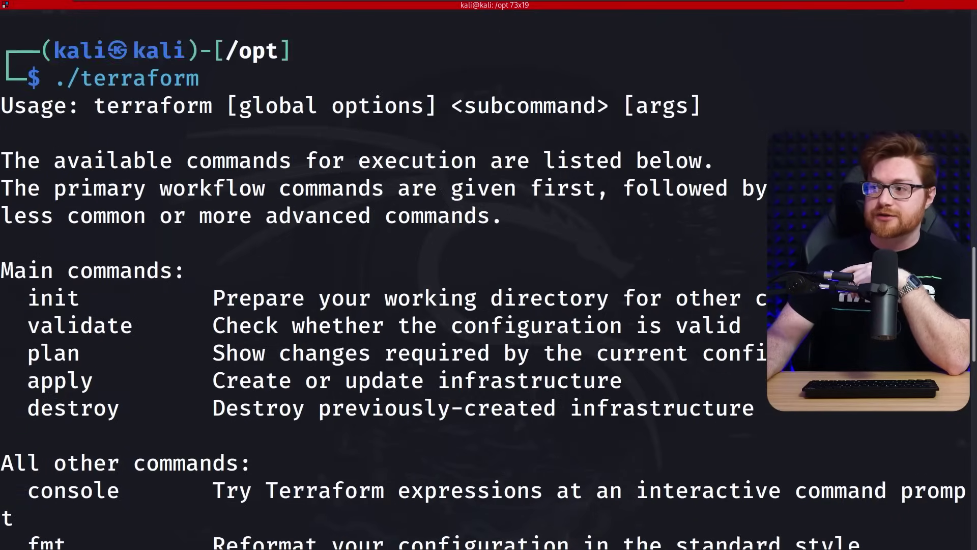
pyautogui.scroll(2, 382, 275)
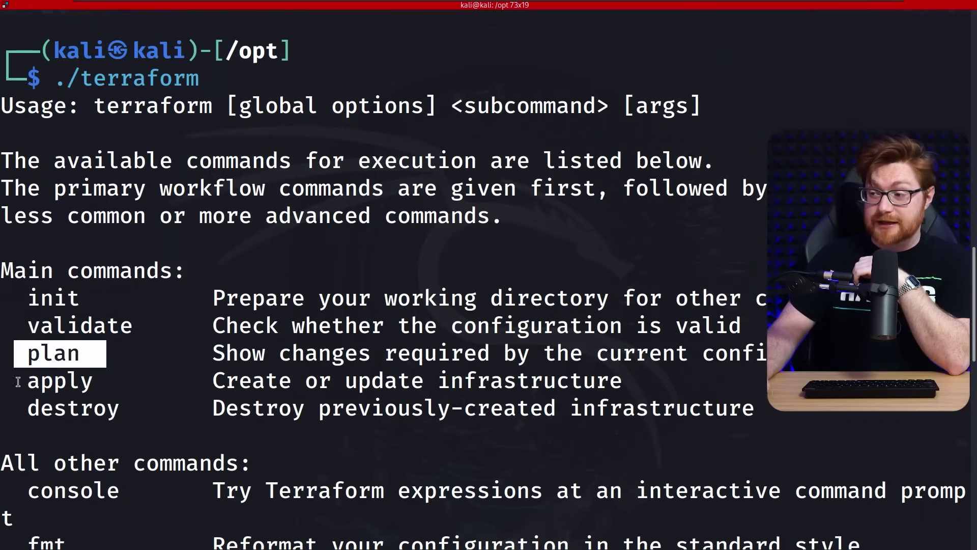
pyautogui.doubleClick(54, 380)
pyautogui.moveTo(28, 407); pyautogui.dragTo(756, 407)
pyautogui.scroll(1, 342, 245)
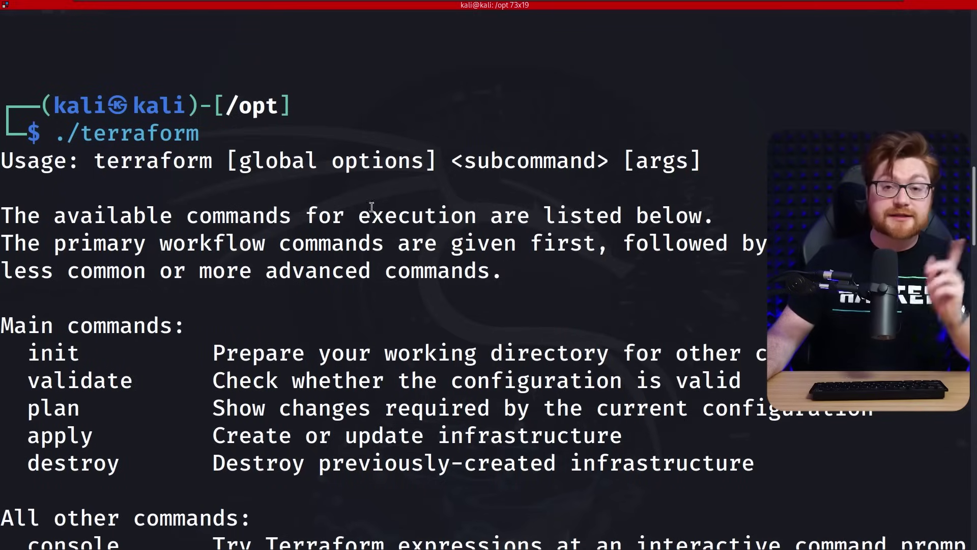
pyautogui.moveTo(56, 134); pyautogui.dragTo(177, 133)
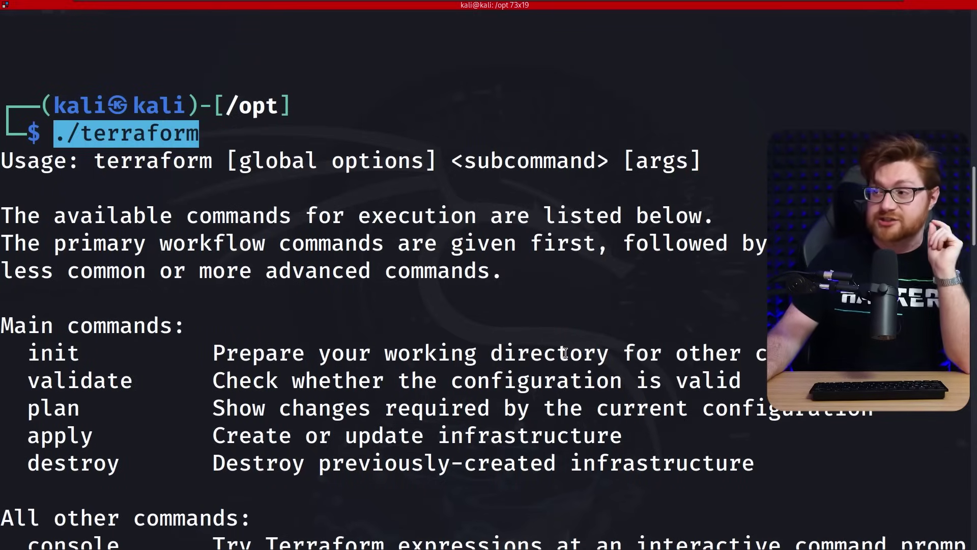
pyautogui.scroll(-2, 566, 352)
pyautogui.hotkey('ctrl', 'l')
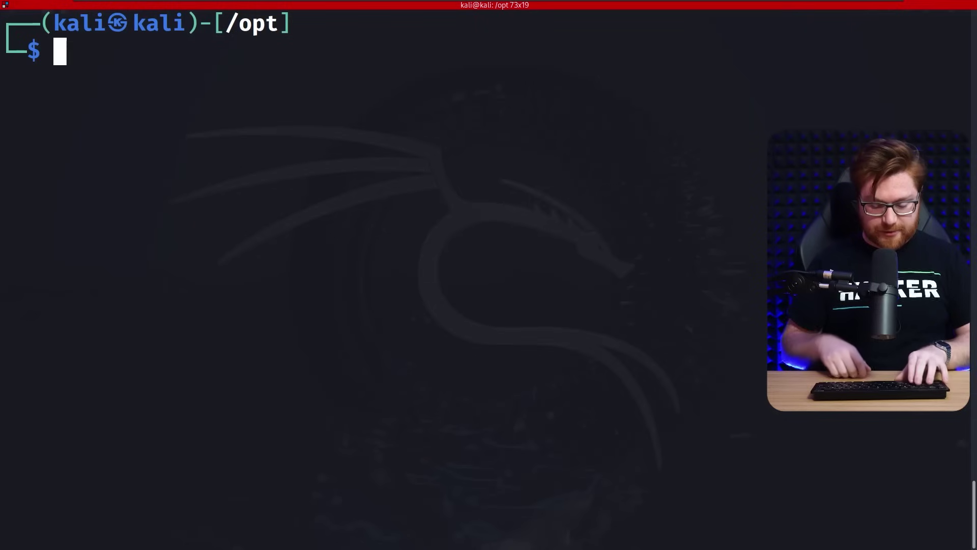
pyautogui.write('export PATH=$PATH:/opt/')
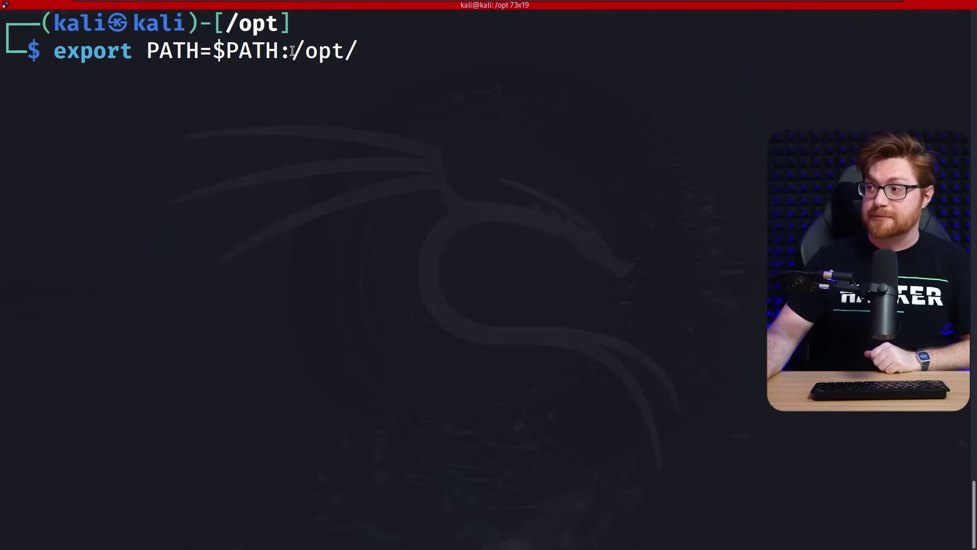
# - Append /opt/ to PATH with export PATH=$PATH:/opt/
pyautogui.moveTo(214, 51); pyautogui.dragTo(356, 48)
pyautogui.click(304, 42)
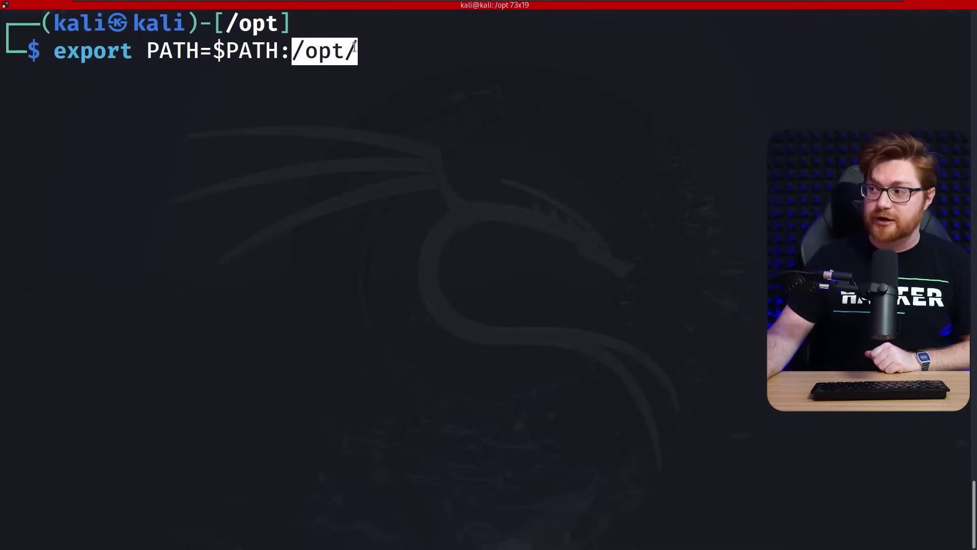
pyautogui.click(447, 159)
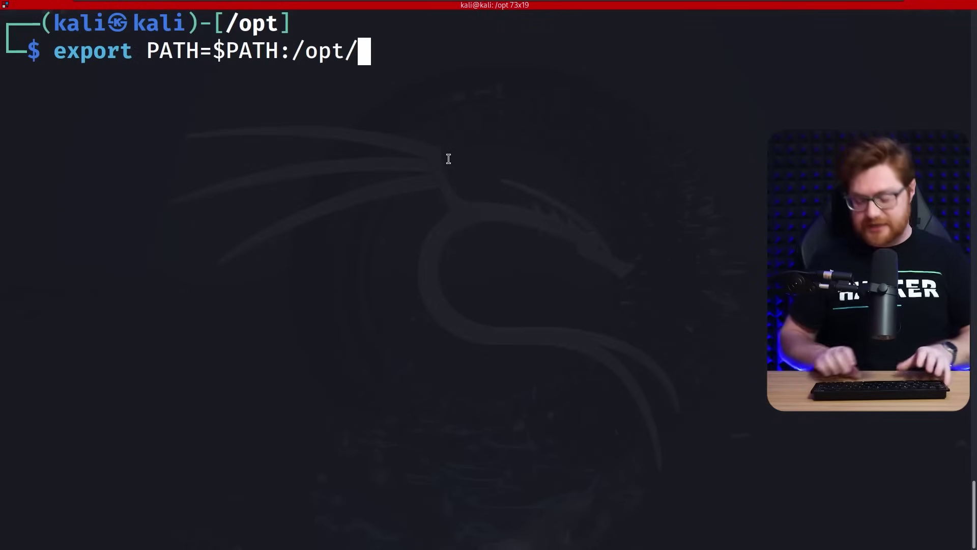
pyautogui.hotkey('ctrl', 'u')
pyautogui.press('Up')
pyautogui.press('Return')
pyautogui.write('cd terrademo')
# - From ~/terrademo, run plain terraform and zoom out to read its help output
pyautogui.press('Return')
pyautogui.write('ter')
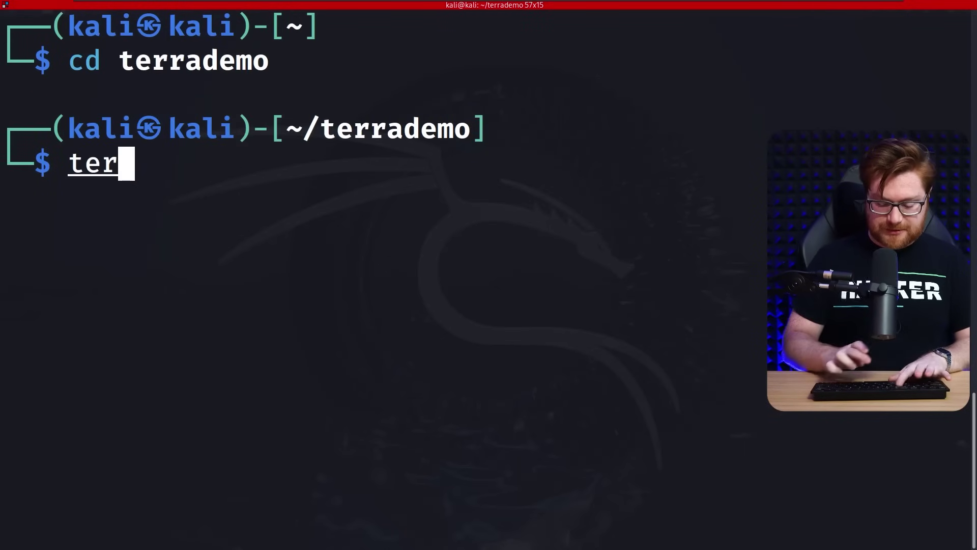
pyautogui.write('raform')
pyautogui.press('Return')
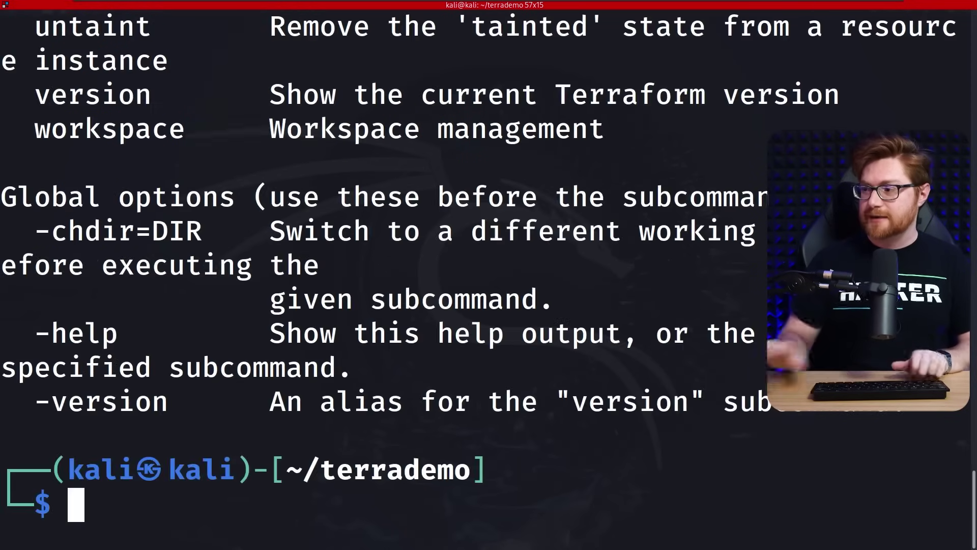
pyautogui.hotkey('ctrl', '-')
pyautogui.hotkey('ctrl', '-')
pyautogui.scroll(10, 382, 275)
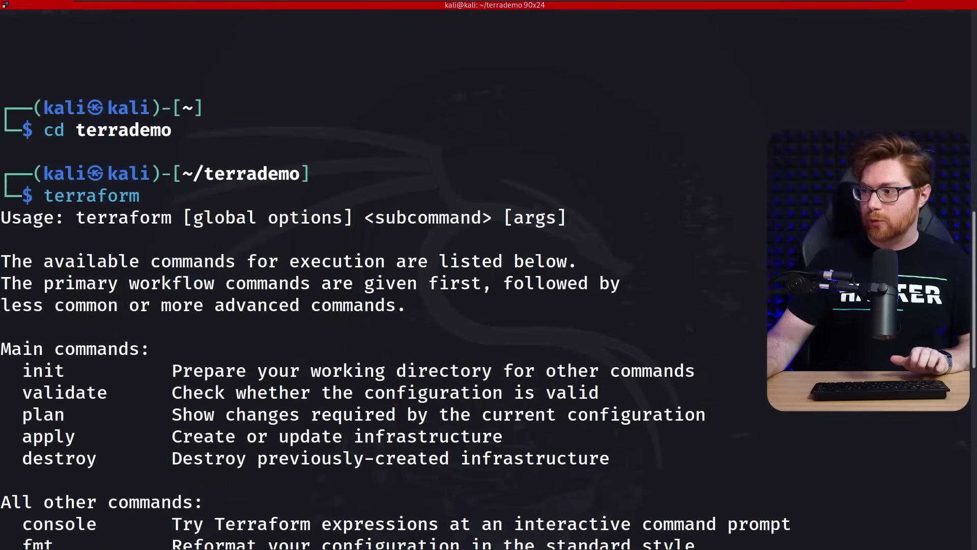
pyautogui.moveTo(40, 197); pyautogui.dragTo(140, 195)
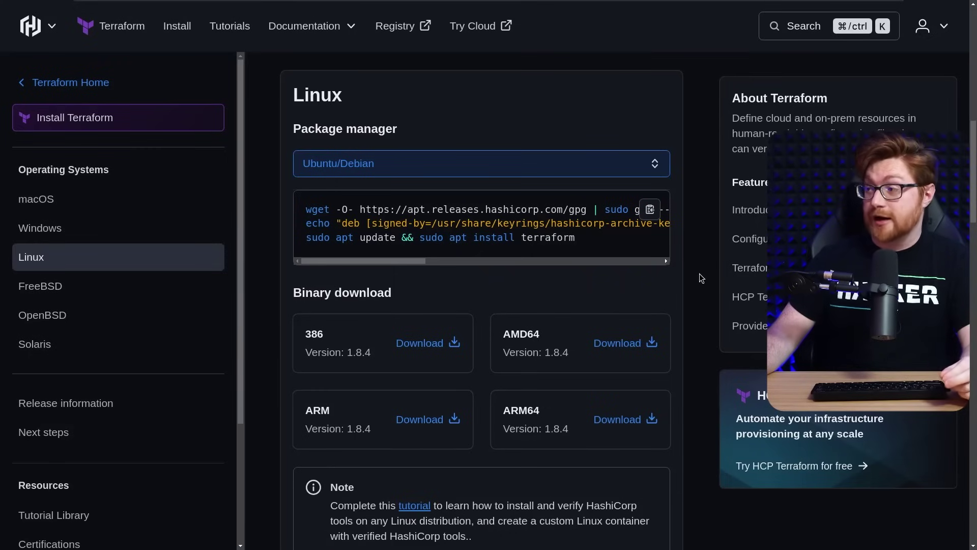
pyautogui.scroll(-2, 699, 273)
pyautogui.scroll(-2, 699, 273)
pyautogui.scroll(-2, 699, 274)
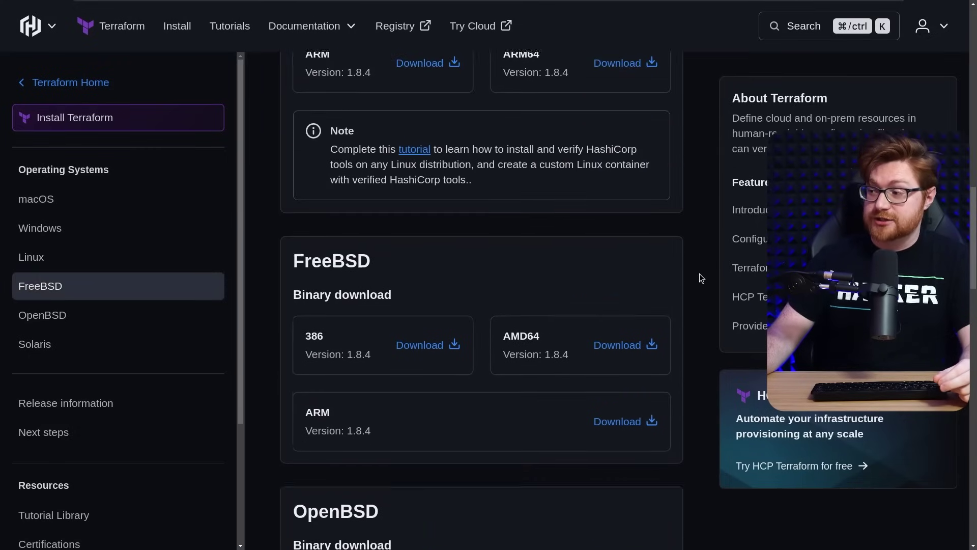
pyautogui.scroll(-2, 699, 273)
pyautogui.scroll(-3, 699, 273)
pyautogui.scroll(-2, 699, 273)
pyautogui.scroll(-2, 699, 273)
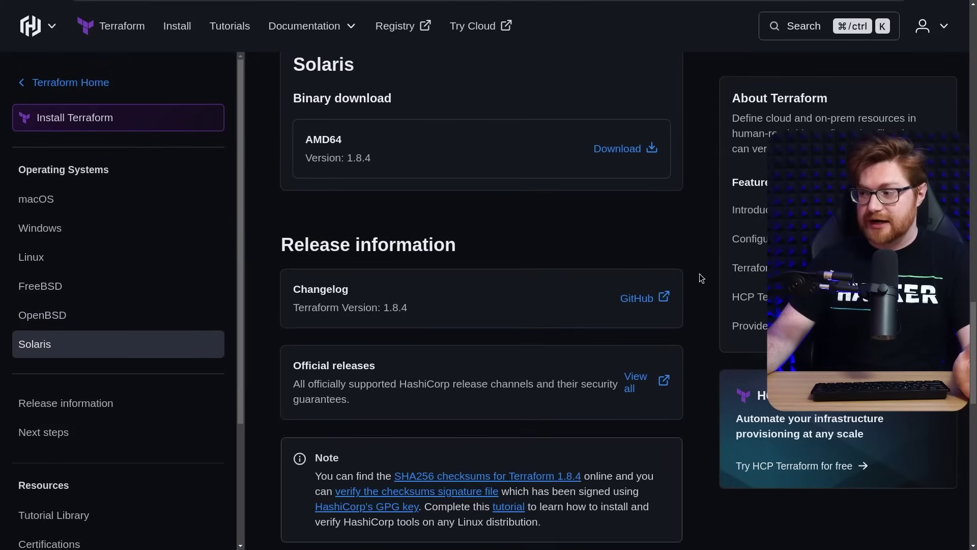
pyautogui.scroll(-3, 700, 273)
pyautogui.scroll(-2, 699, 273)
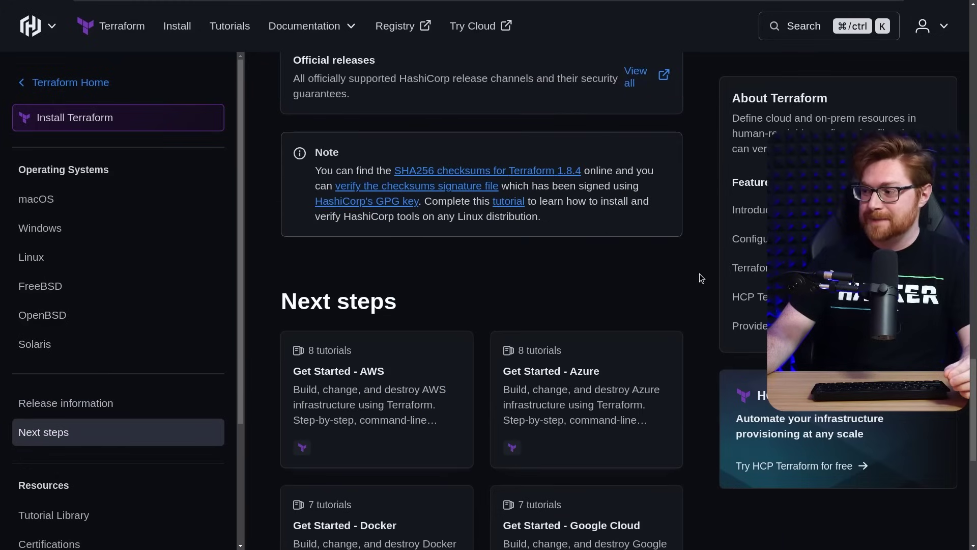
pyautogui.scroll(-2, 699, 274)
pyautogui.scroll(-1, 699, 274)
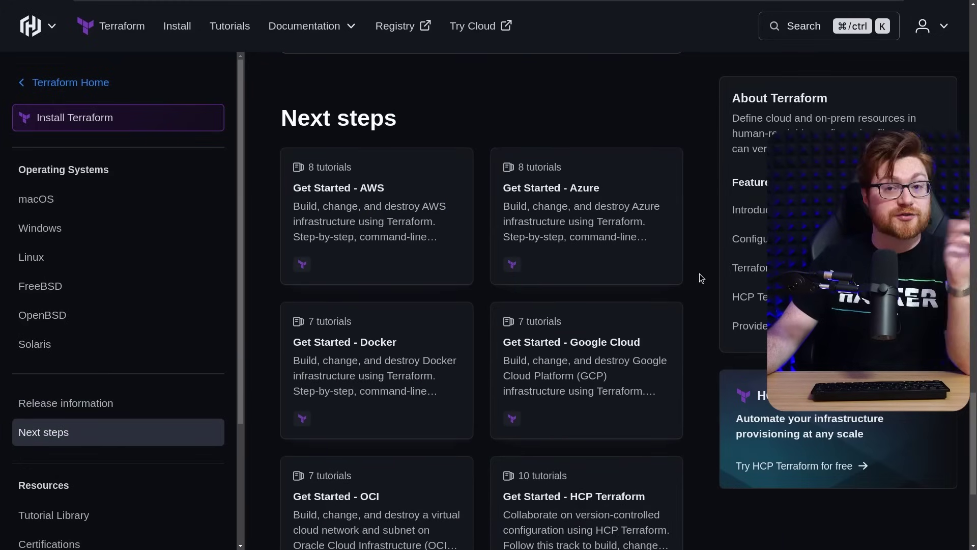
# - Open Get Started - AWS, then the Build infrastructure tutorial to read its prerequisites
pyautogui.click(431, 261)
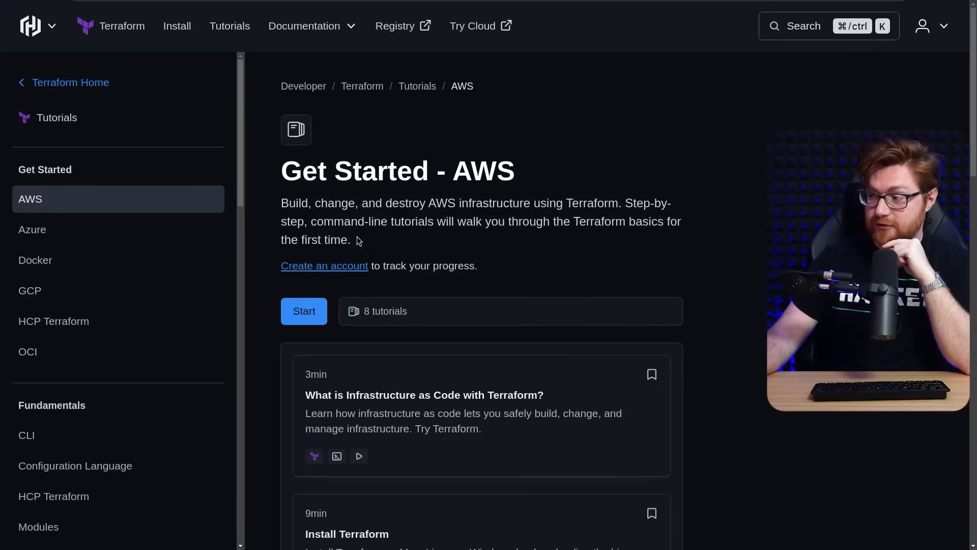
pyautogui.scroll(-1, 761, 358)
pyautogui.scroll(-2, 761, 358)
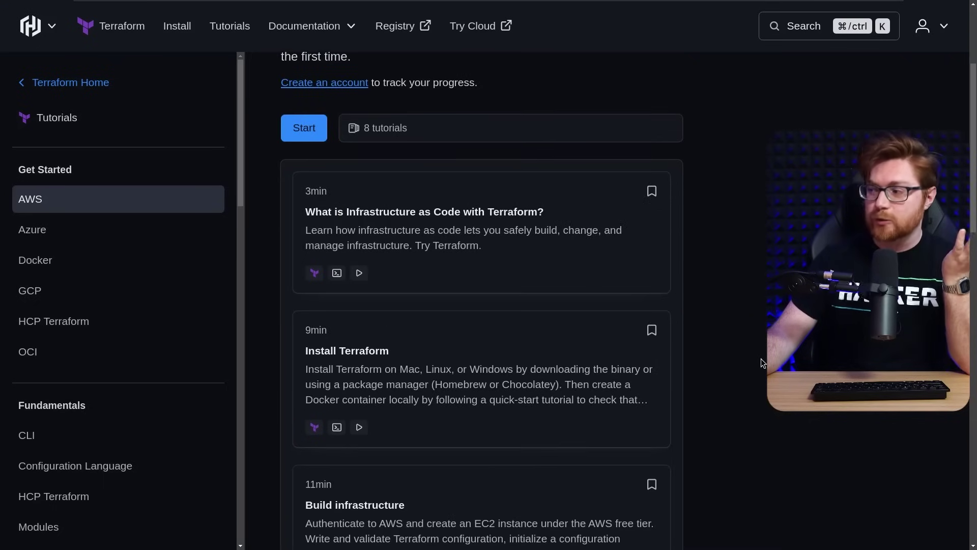
pyautogui.scroll(-1, 761, 358)
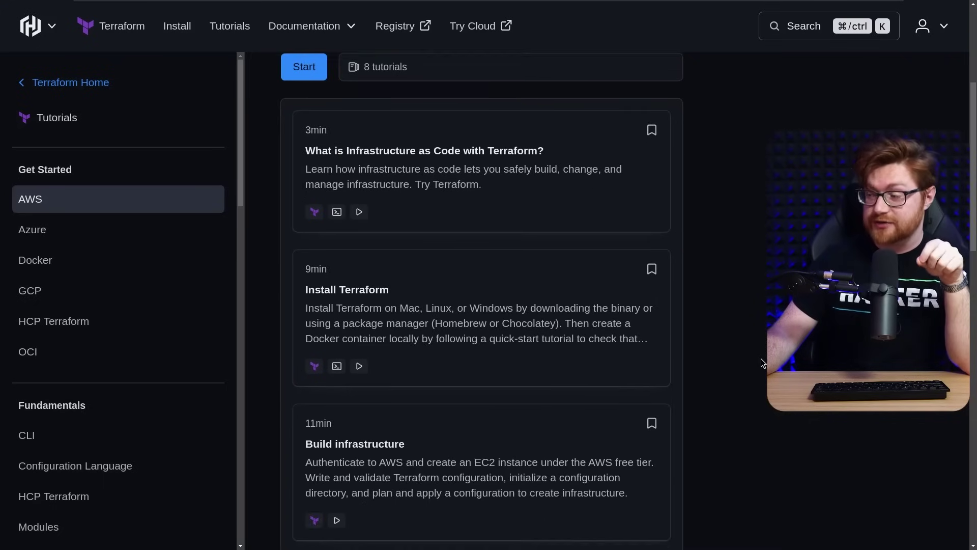
pyautogui.scroll(-1, 760, 358)
pyautogui.scroll(-2, 762, 358)
pyautogui.scroll(-1, 761, 358)
pyautogui.scroll(-1, 761, 358)
pyautogui.scroll(2, 760, 358)
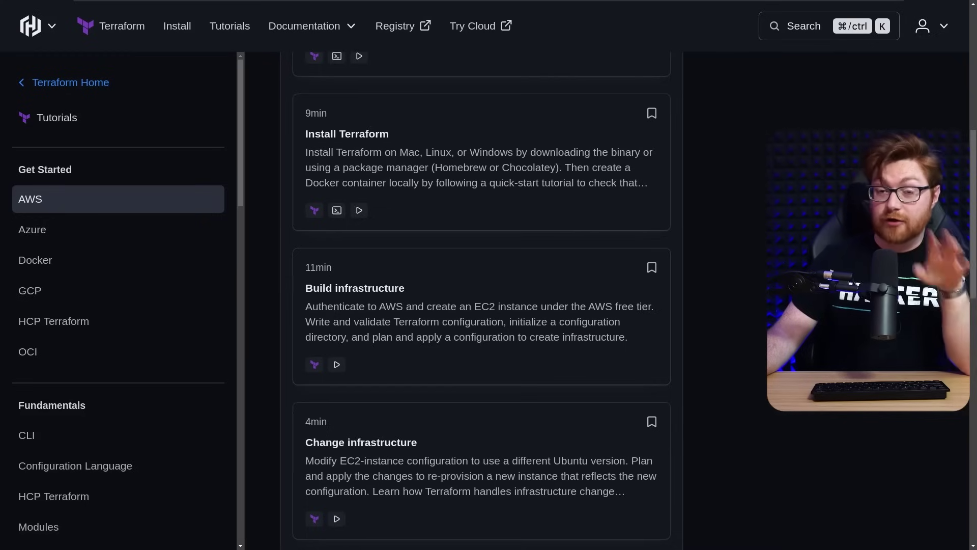
pyautogui.click(400, 320)
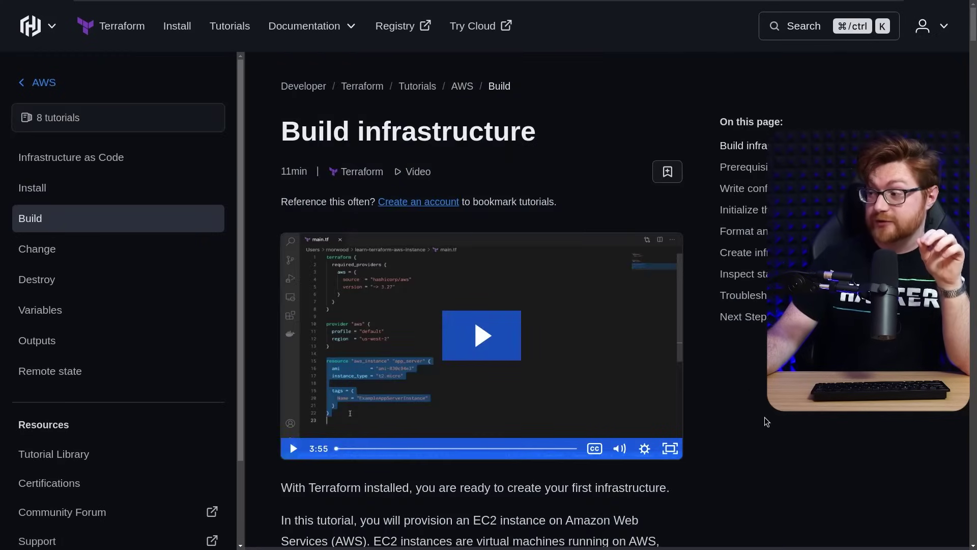
pyautogui.scroll(-1, 766, 415)
pyautogui.scroll(-3, 765, 415)
pyautogui.scroll(-3, 765, 415)
pyautogui.scroll(-1, 766, 414)
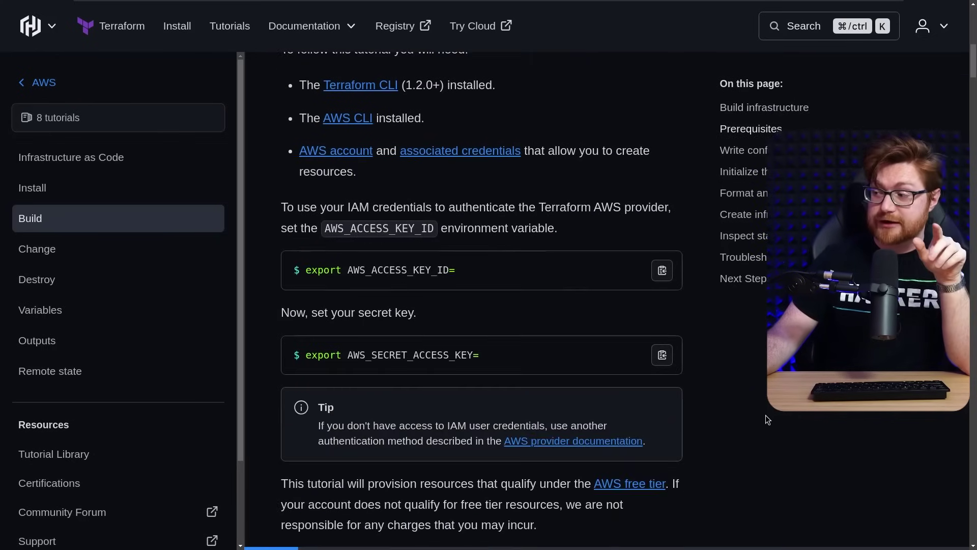
pyautogui.scroll(-2, 766, 415)
pyautogui.scroll(-1, 765, 414)
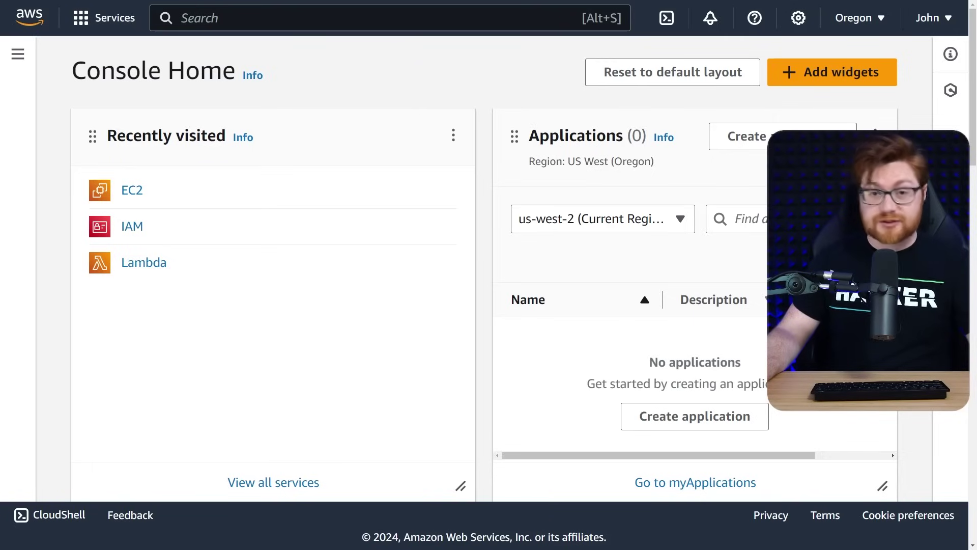
# - Open EC2 from Recently visited and check the Oregon resources: 2 instances, 0 running
pyautogui.click(132, 190)
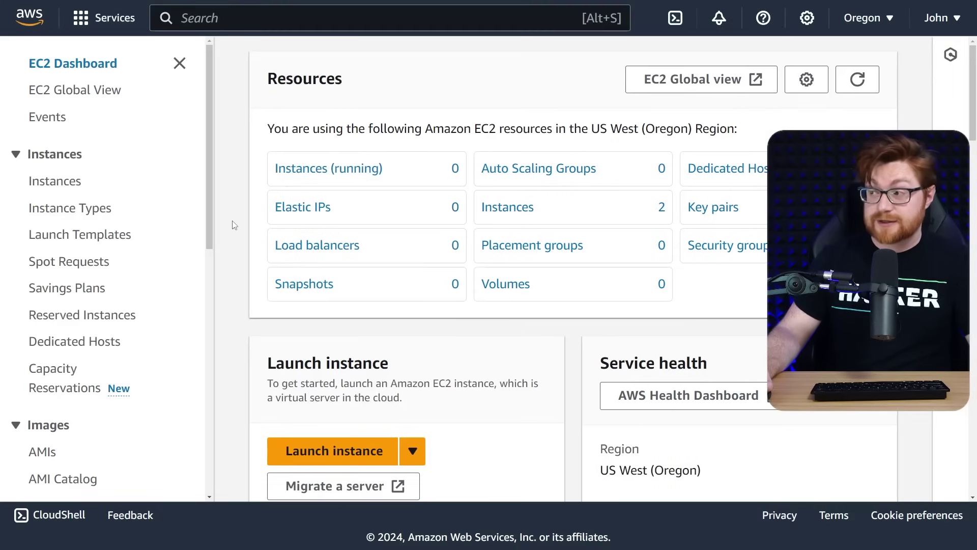
pyautogui.scroll(-3, 233, 226)
pyautogui.moveTo(259, 262); pyautogui.dragTo(432, 261)
pyautogui.click(535, 269)
pyautogui.scroll(-1, 535, 270)
pyautogui.scroll(3, 564, 306)
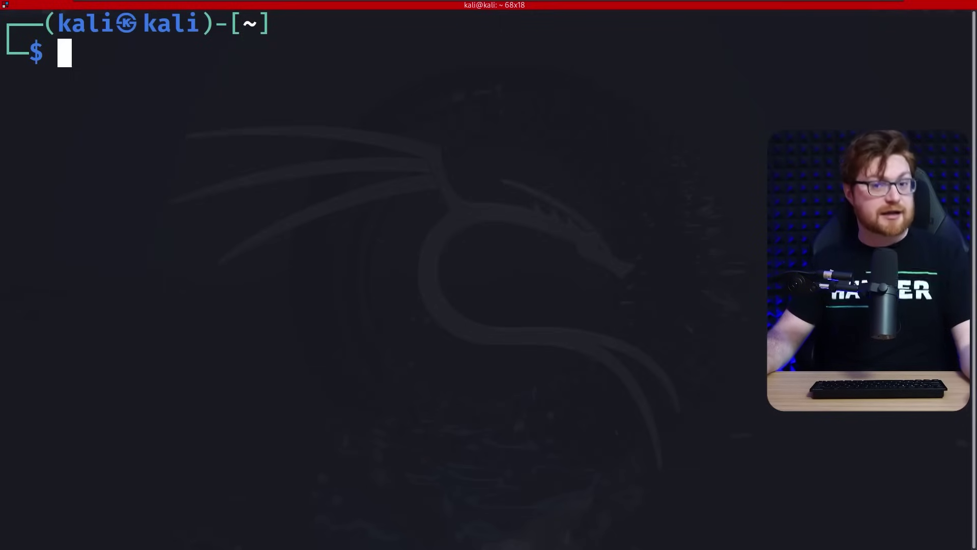
pyautogui.write('pip ')
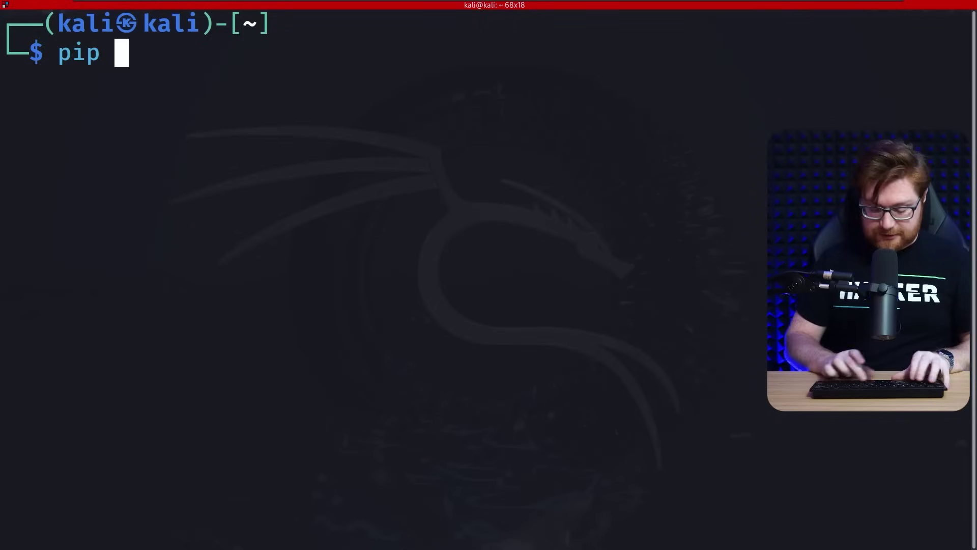
pyautogui.write('install aws')
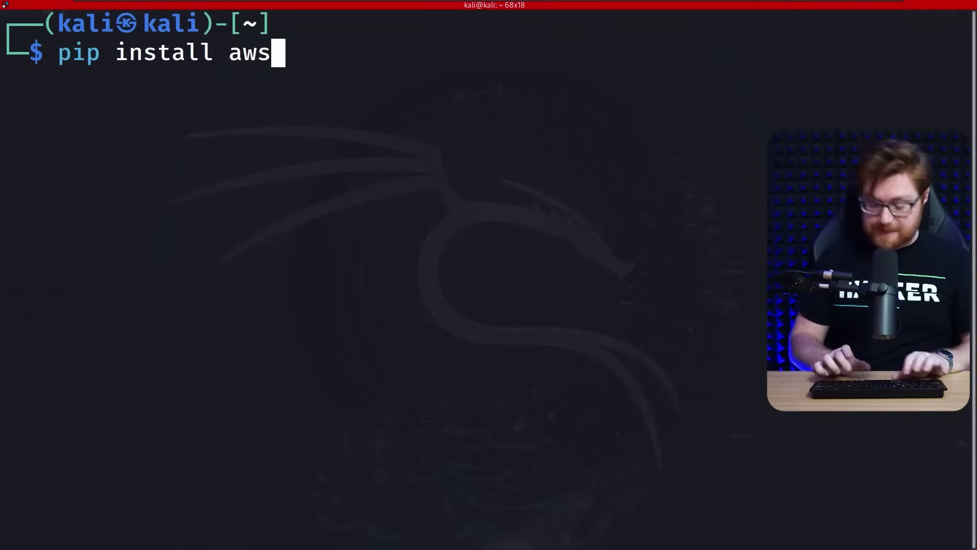
pyautogui.write('cli')
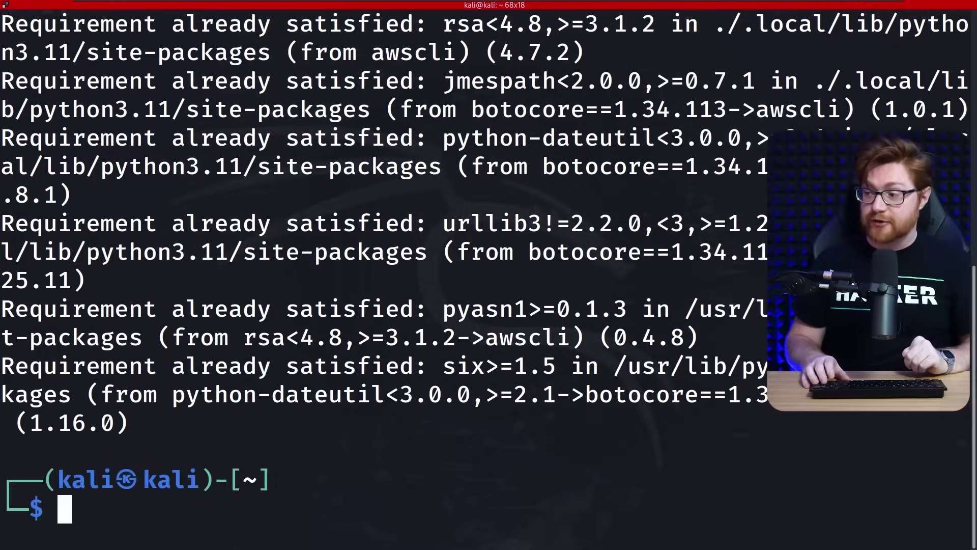
# - Run aws to confirm the AWS CLI is installed, then clear the screen
pyautogui.hotkey('ctrl', 'l')
pyautogui.write('aws')
pyautogui.press('Return')
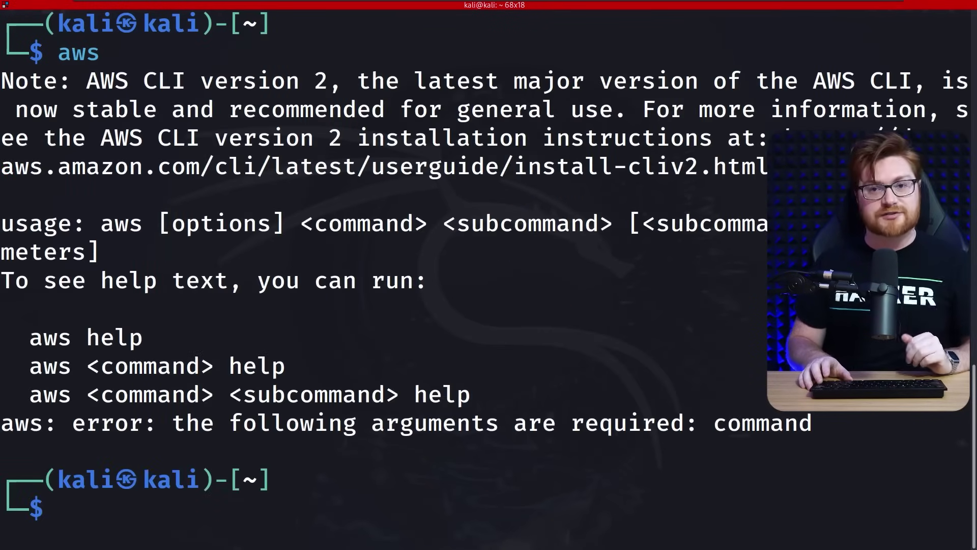
pyautogui.hotkey('ctrl', 'l')
pyautogui.write('a')
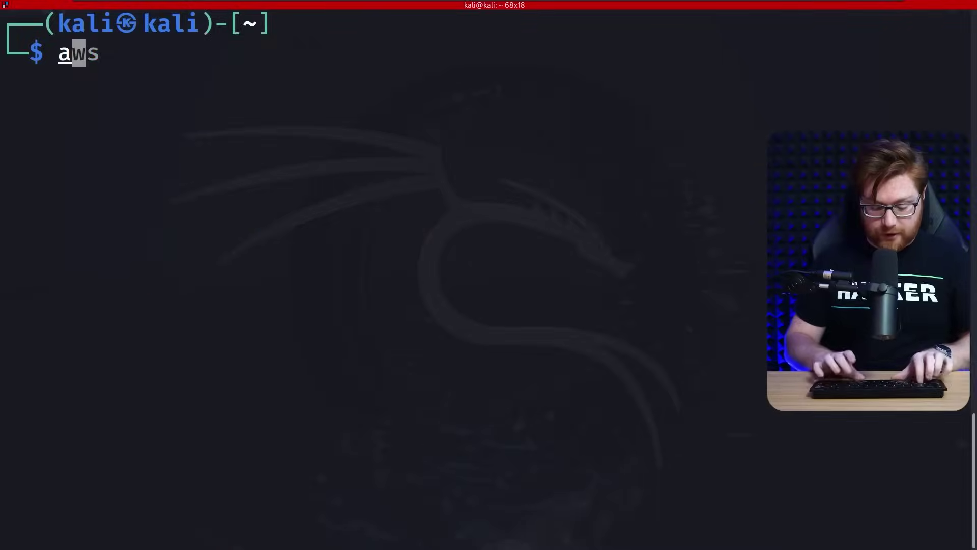
pyautogui.write('ws configure')
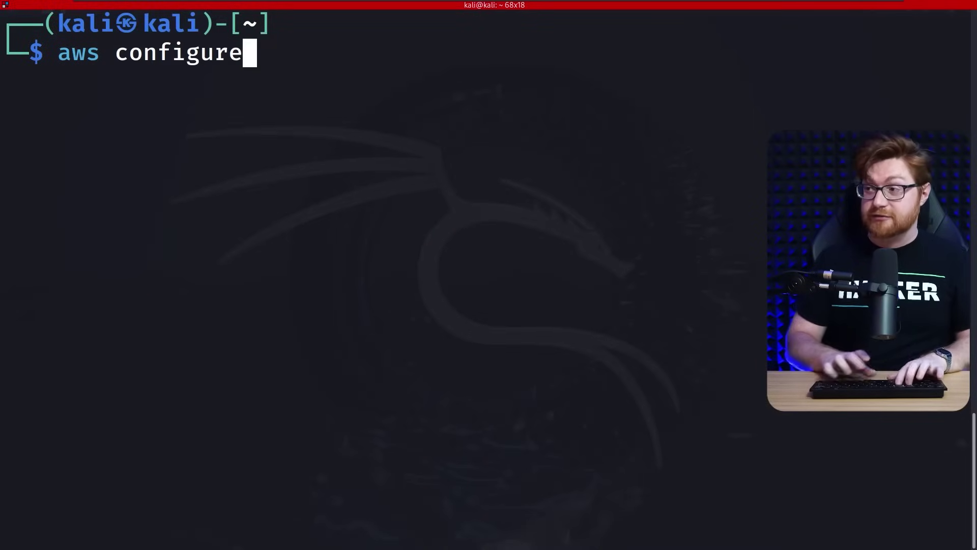
# - Run aws configure and keep the stored keys, region us-west-2 and json output
pyautogui.press('Return')
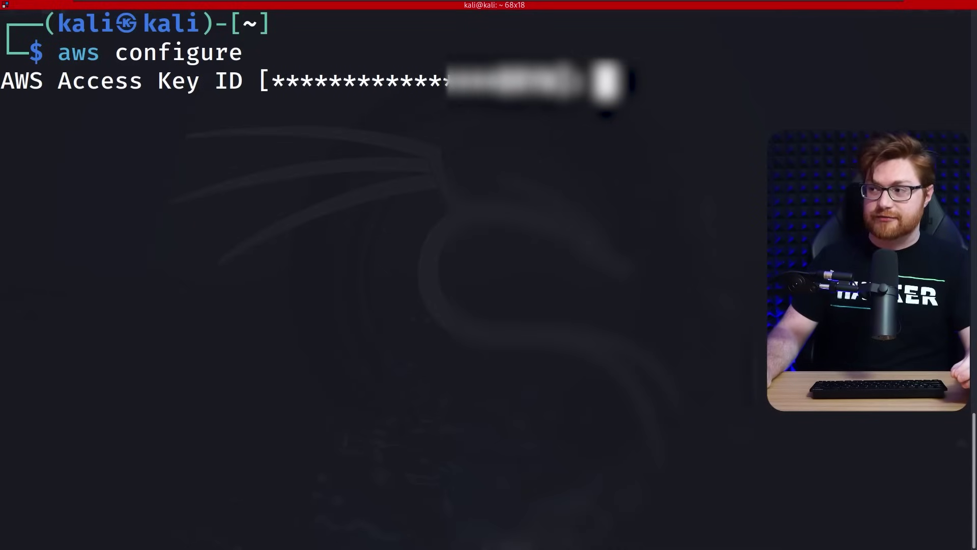
pyautogui.press('Return')
pyautogui.press('Return')
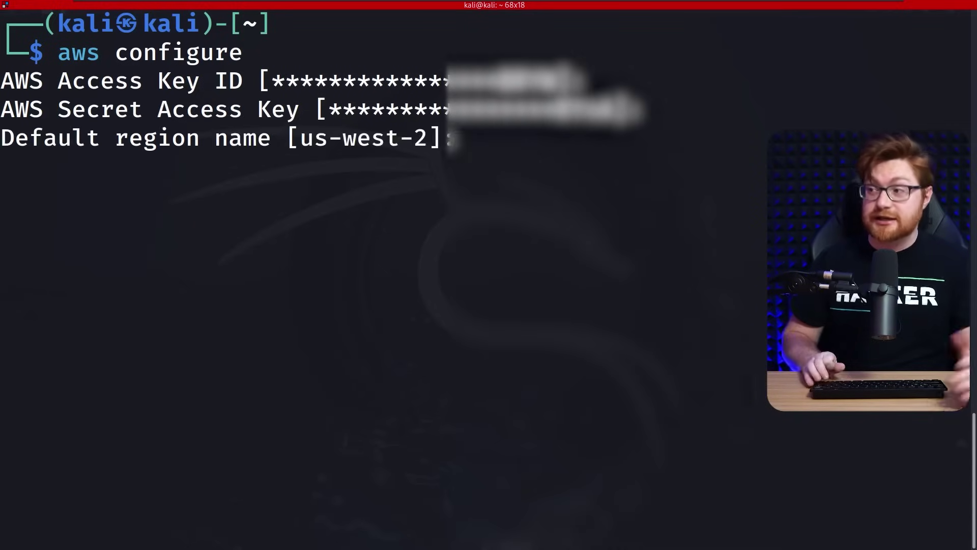
pyautogui.press('Return')
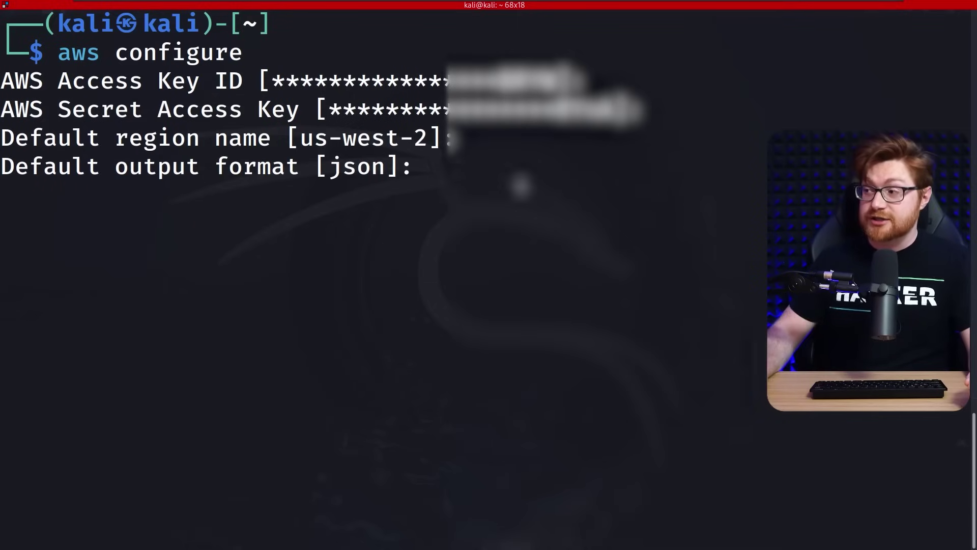
pyautogui.press('Return')
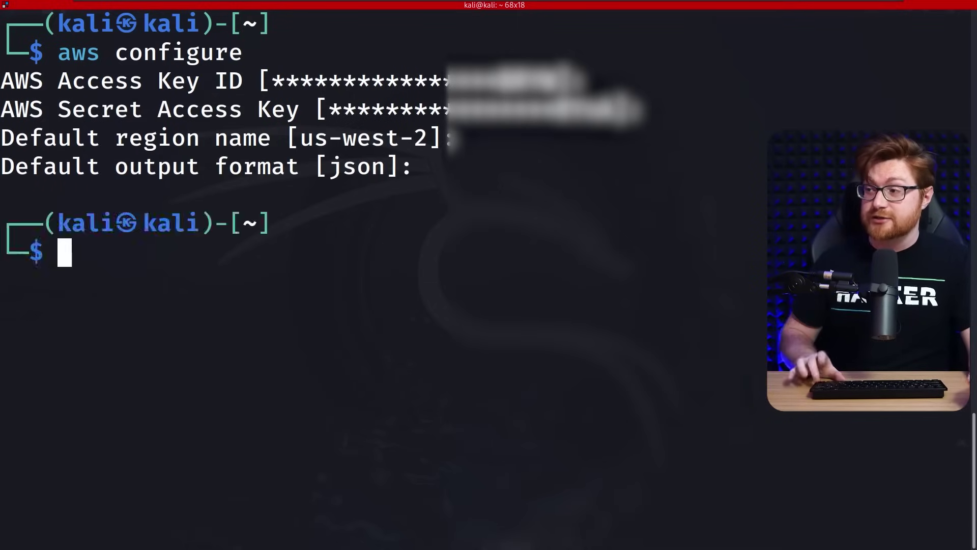
pyautogui.write('aws configure')
pyautogui.press('Return')
pyautogui.press('Return')
pyautogui.press('Return')
pyautogui.press('Return')
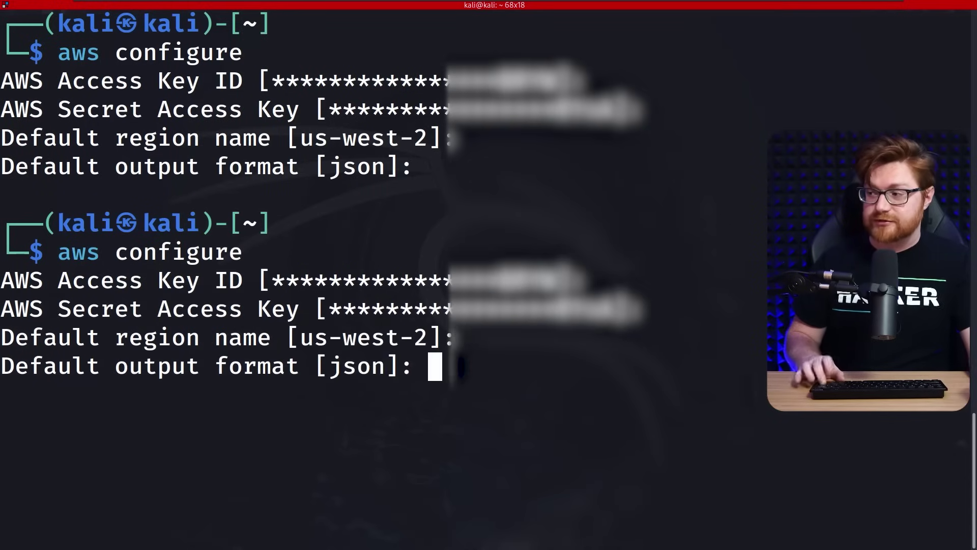
pyautogui.press('Return')
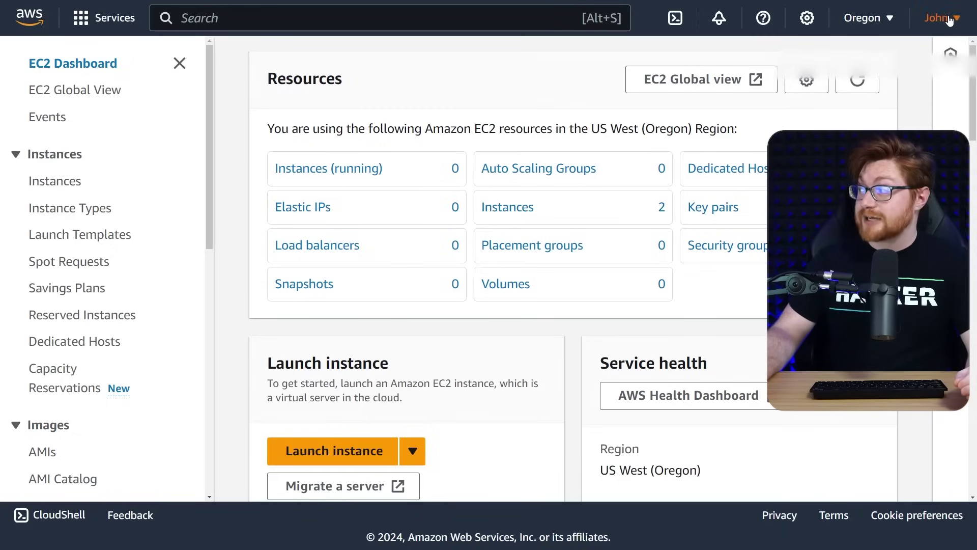
# - Choose Security credentials from the account menu to view the root user's credentials
pyautogui.click(949, 21)
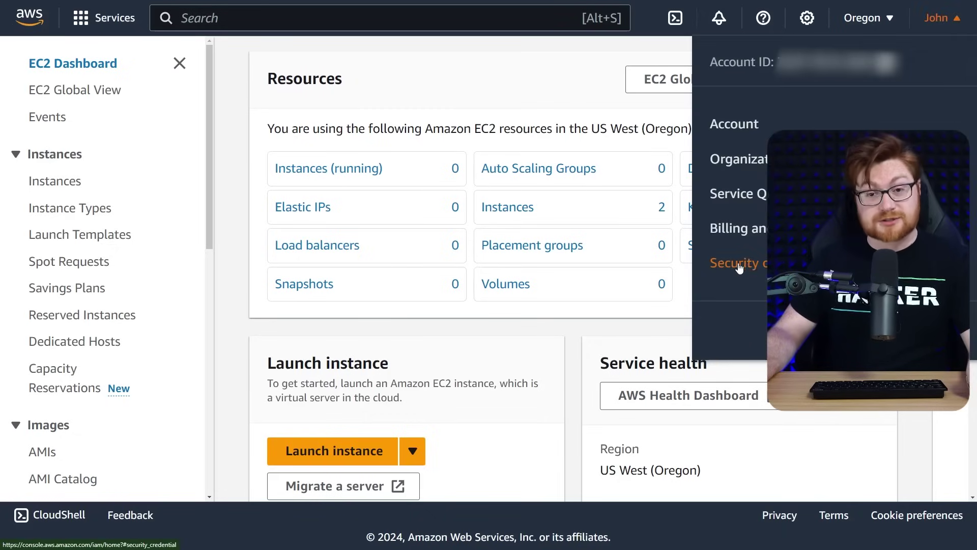
pyautogui.click(941, 18)
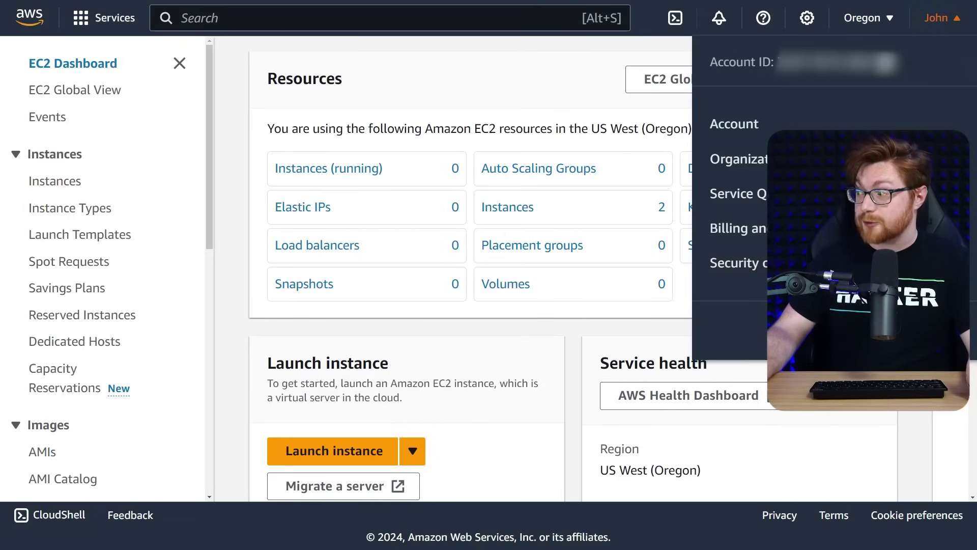
pyautogui.click(745, 263)
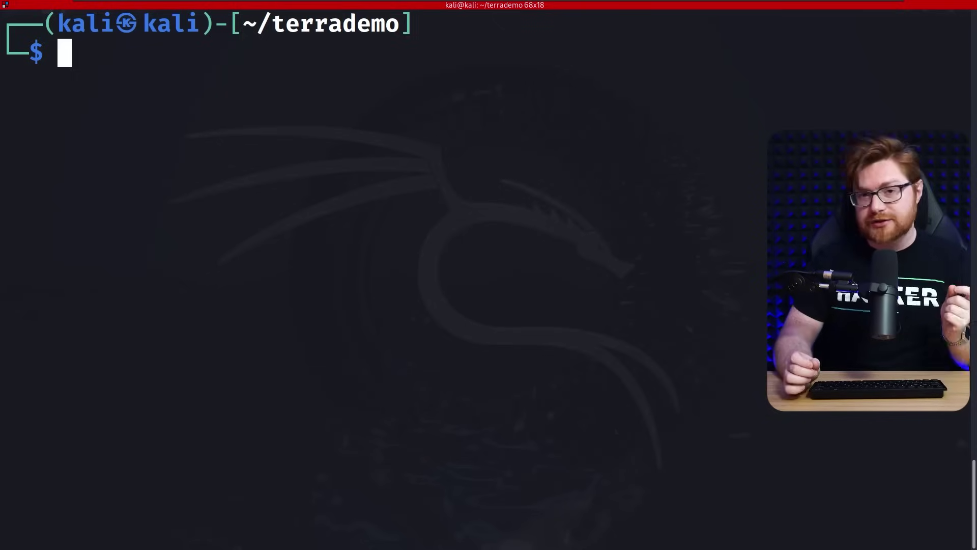
pyautogui.write('subl ')
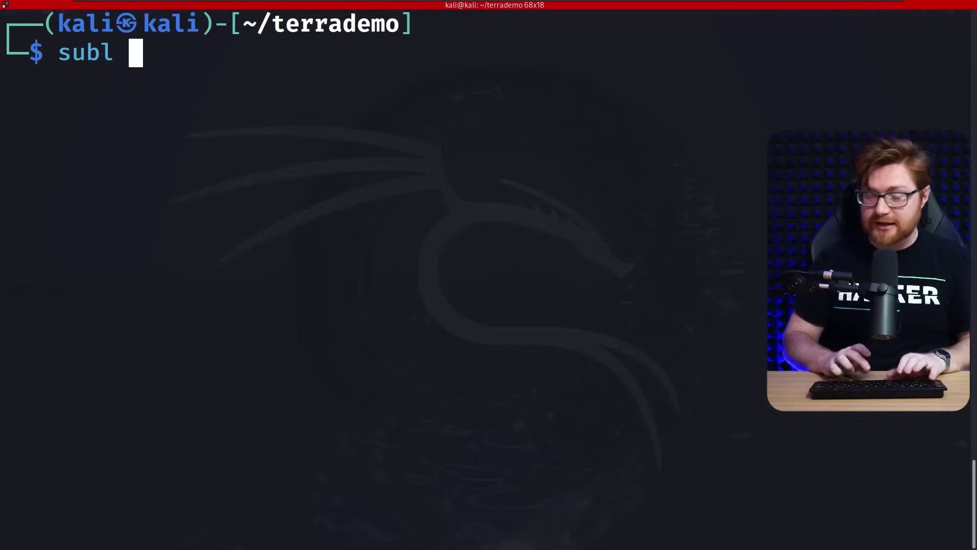
pyautogui.write('main.tf')
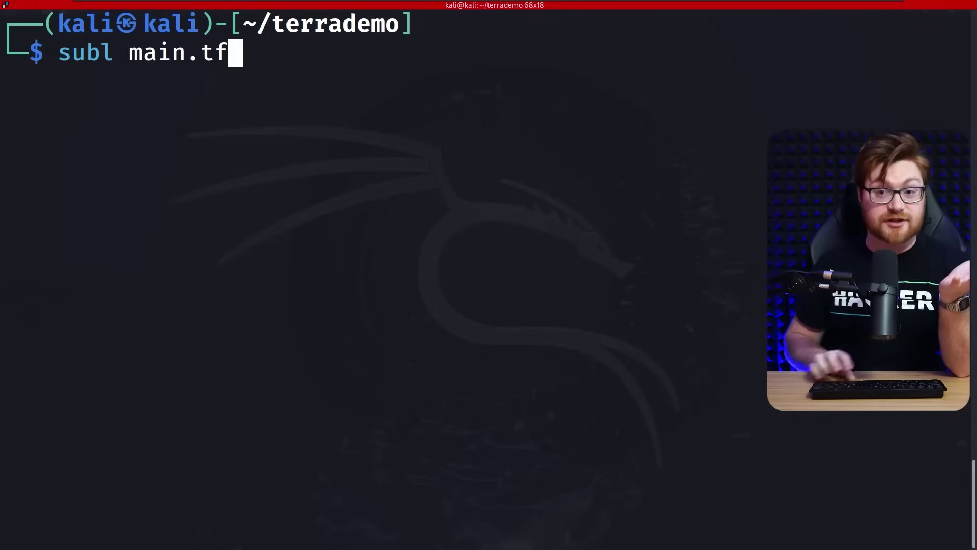
# - Open an empty main.tf with subl, install the Terraform package, and go fullscreen
pyautogui.press('Return')
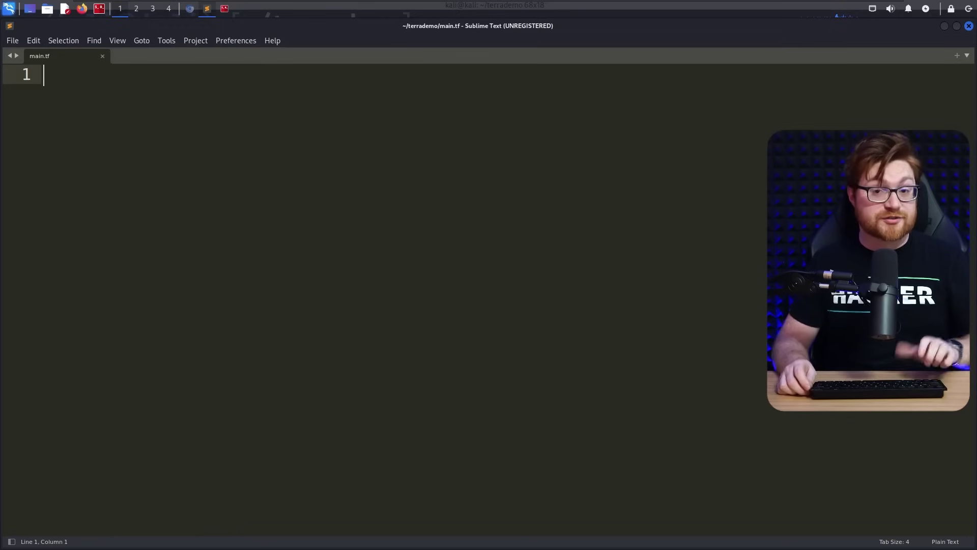
pyautogui.hotkey('ctrl', 'shift', 'p')
pyautogui.write('install')
pyautogui.press('Return')
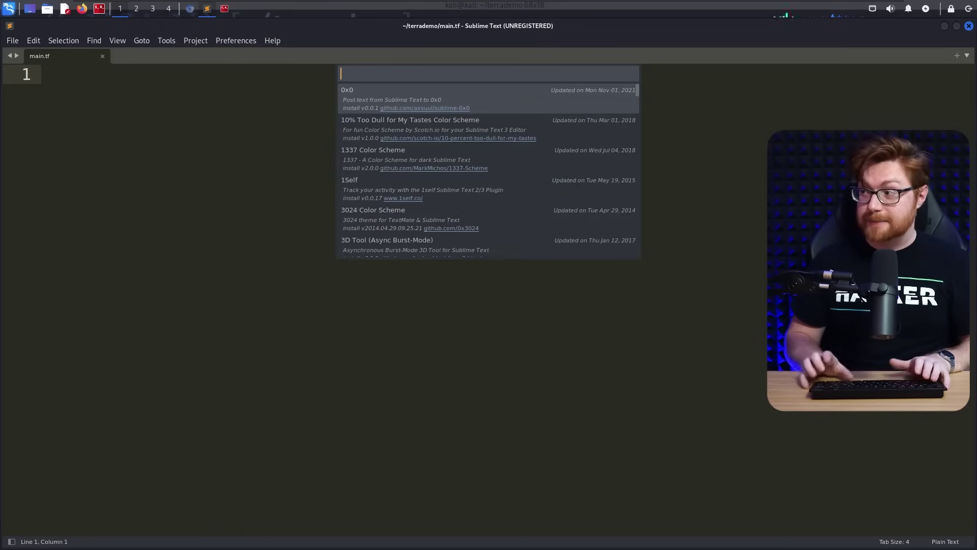
pyautogui.write('terraform')
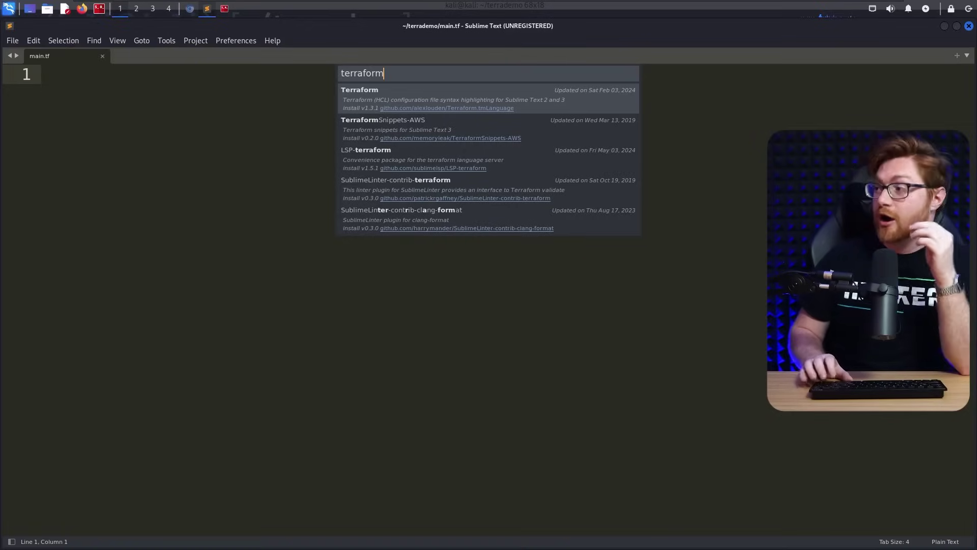
pyautogui.press('Return')
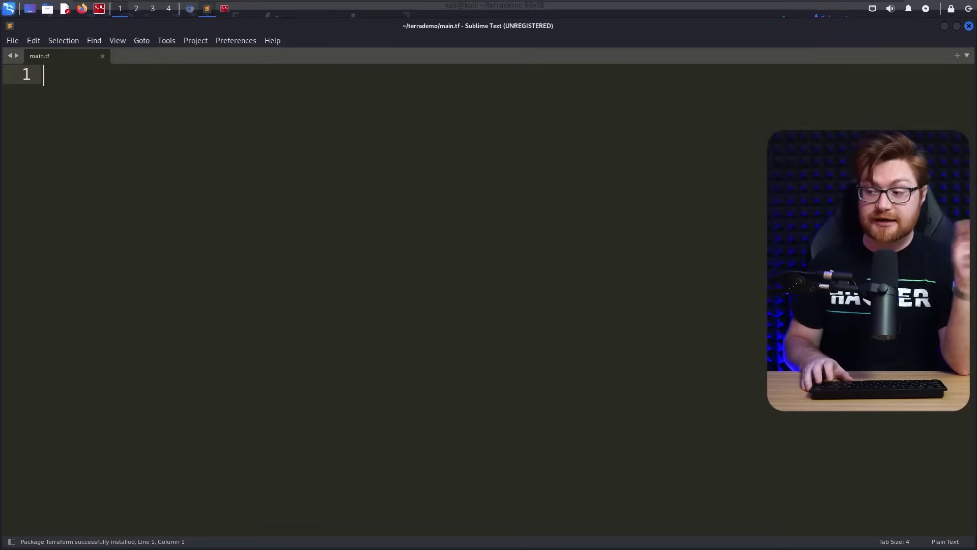
pyautogui.press('F11')
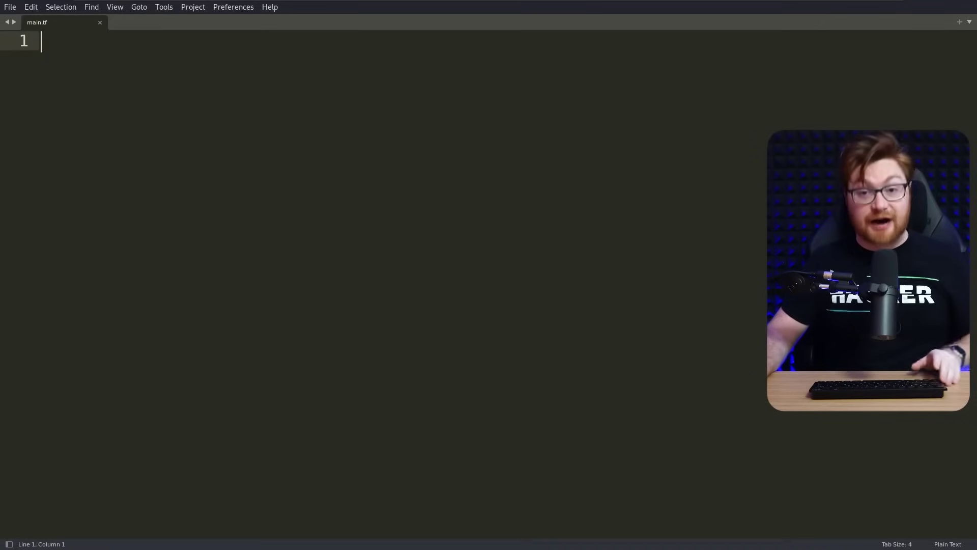
# - Write the aws provider block with region us-west-2 and save main.tf
pyautogui.hotkey('ctrl', '+')
pyautogui.hotkey('ctrl', '+')
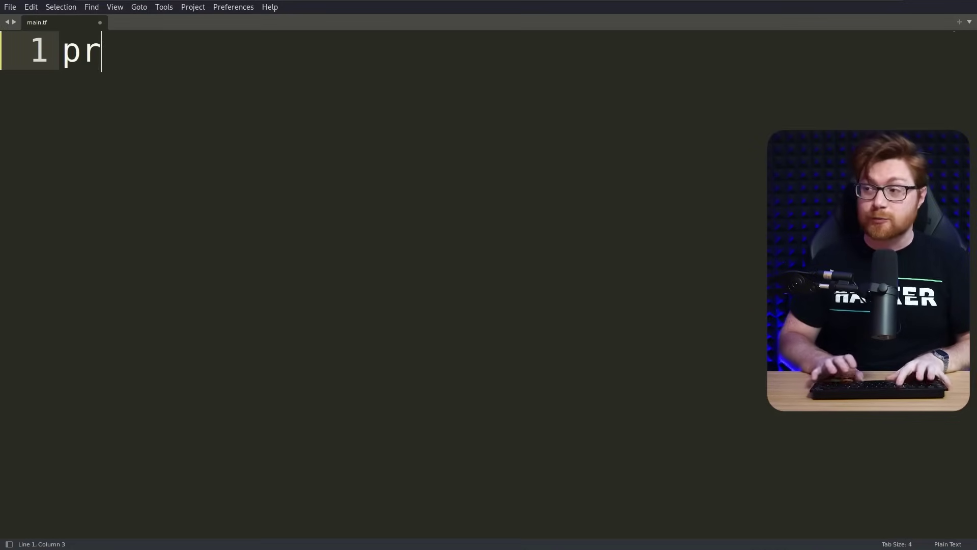
pyautogui.write('vider "aws')
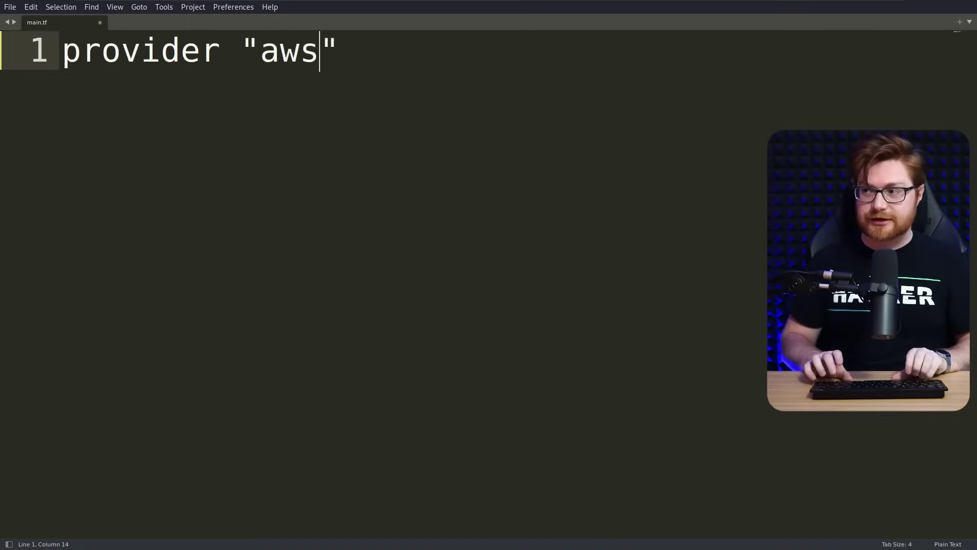
pyautogui.press('Right')
pyautogui.hotkey('ctrl', 's')
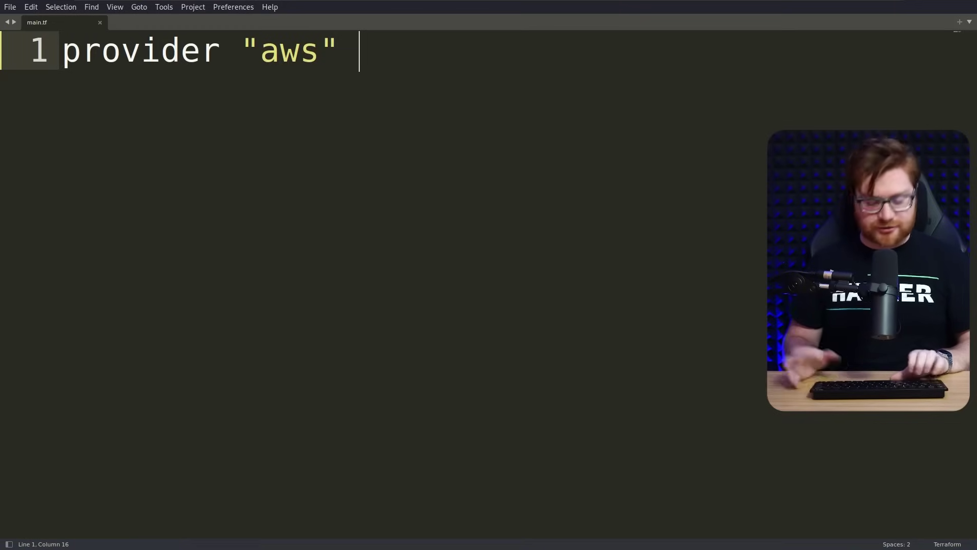
pyautogui.write('{')
pyautogui.press('Return')
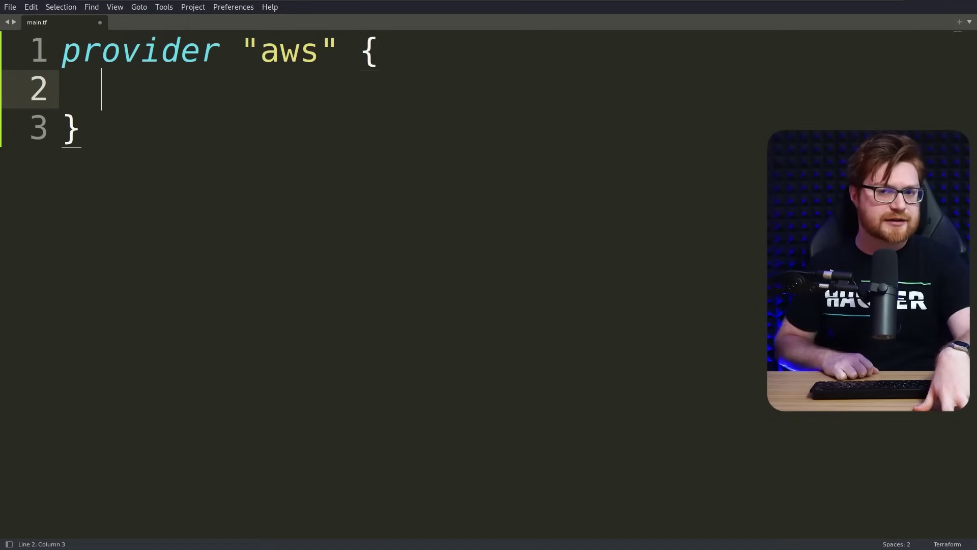
pyautogui.write('region = "us-')
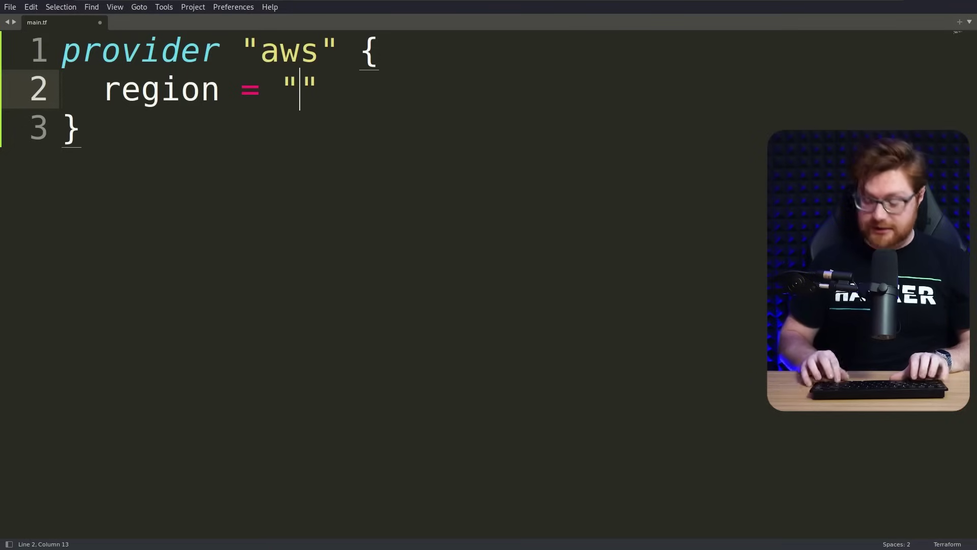
pyautogui.write('west-2')
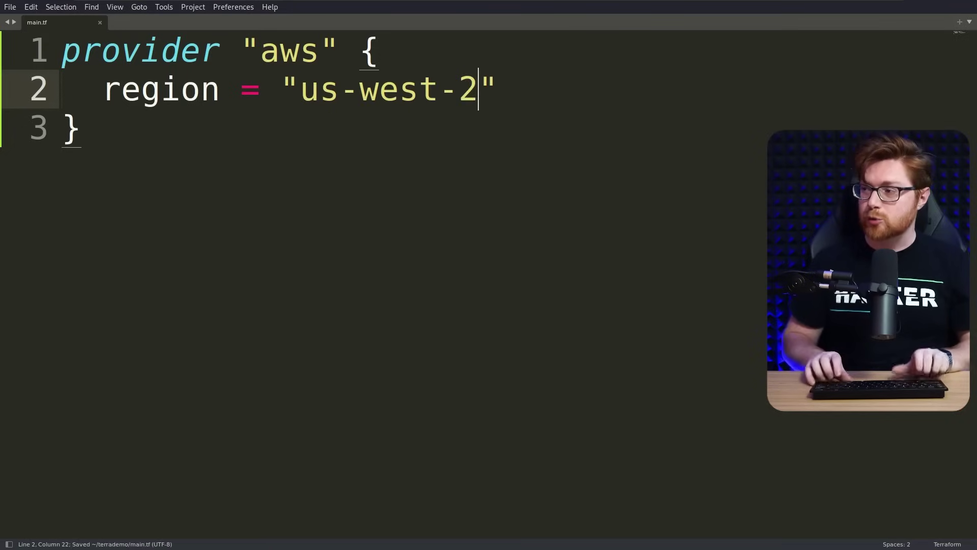
pyautogui.press('Down')
pyautogui.press('Return')
pyautogui.press('Return')
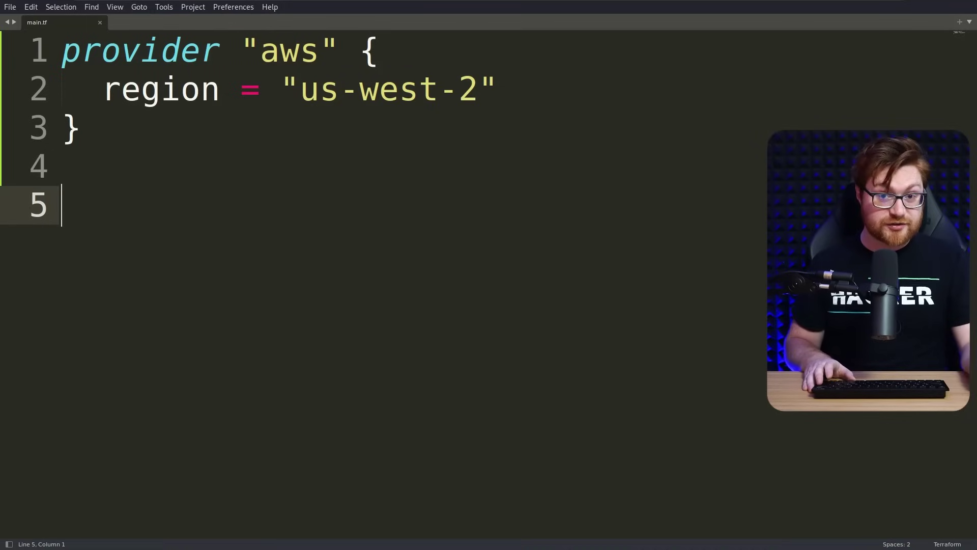
pyautogui.write('resource')
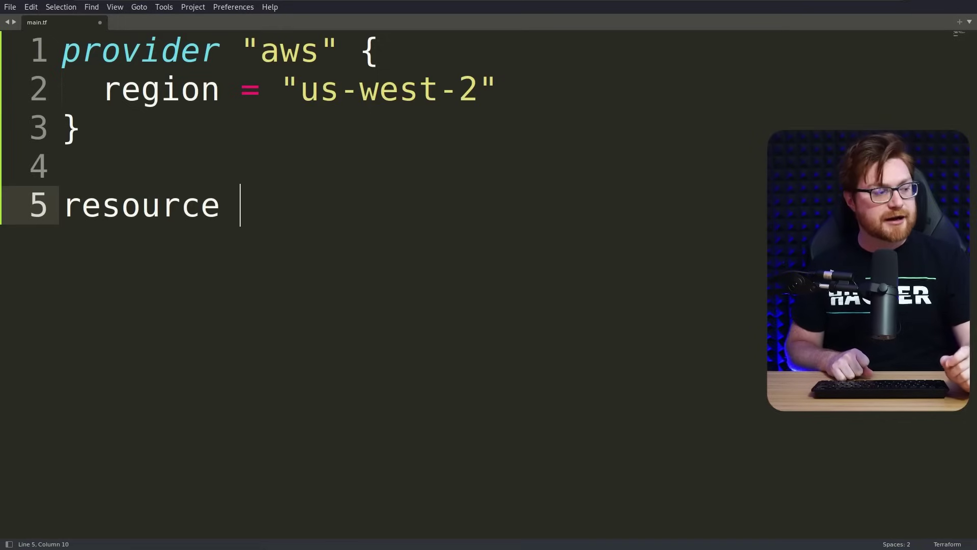
# - Add an aws_instance resource named our_vm with an empty braced body
pyautogui.hotkey('shift', 'Up')
pyautogui.hotkey('shift', 'Down')
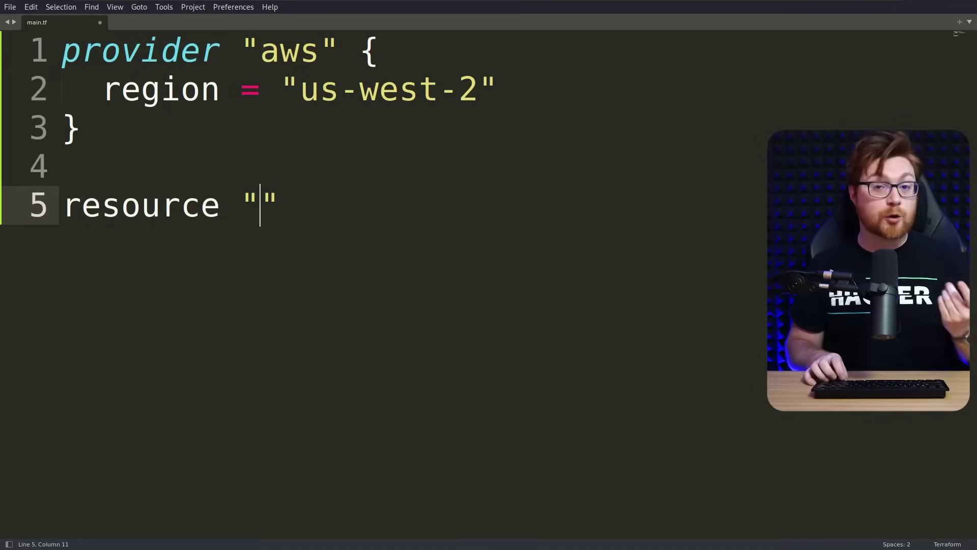
pyautogui.hotkey('ctrl', 'Home')
pyautogui.press('End')
pyautogui.doubleClick(288, 50)
pyautogui.press('Down')
pyautogui.press('Down')
pyautogui.press('Down')
pyautogui.write('aws_instance')
pyautogui.press('Right')
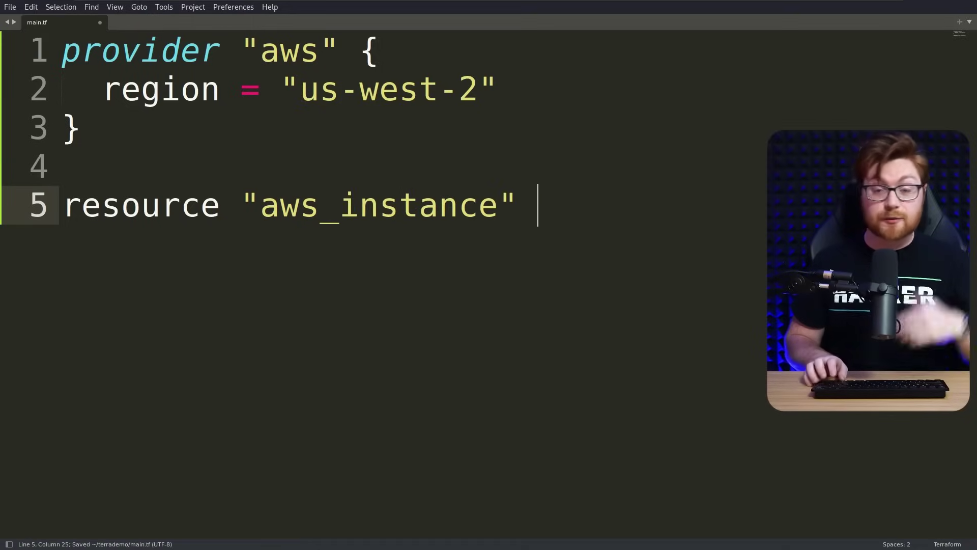
pyautogui.write('"')
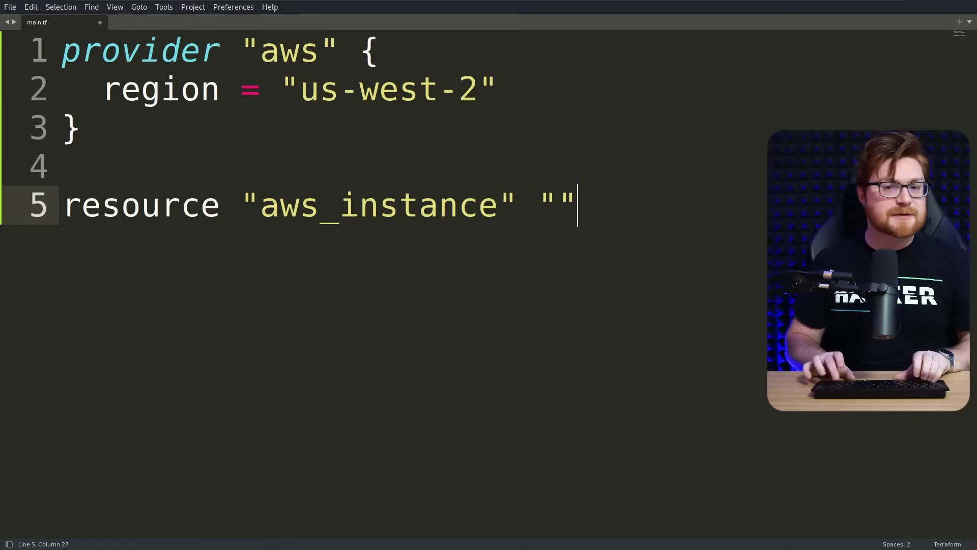
pyautogui.write('example')
pyautogui.hotkey('ctrl', 'shift', 'Left')
pyautogui.write('o')
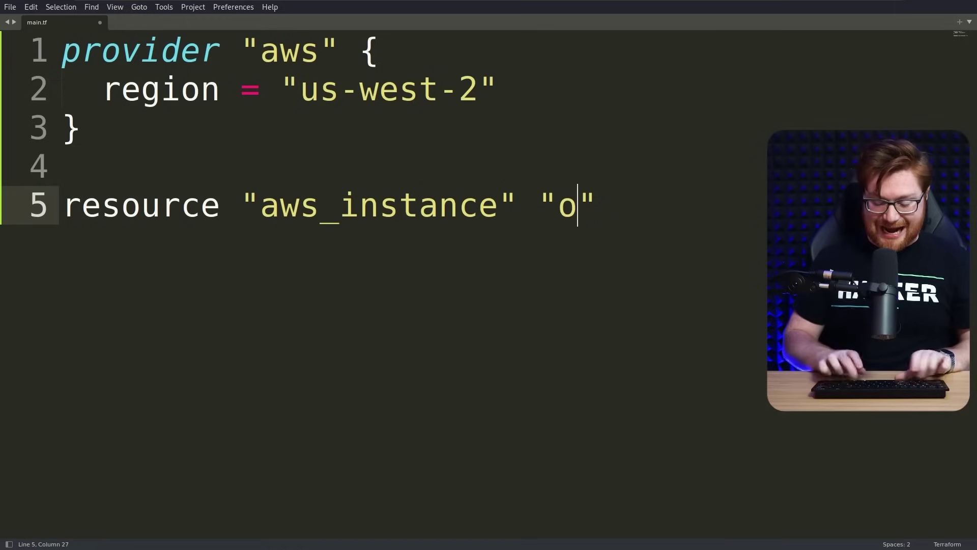
pyautogui.write('ur_vm')
pyautogui.hotkey('ctrl', 'shift', 'Left')
pyautogui.press('End')
pyautogui.write('{')
pyautogui.press('Return')
pyautogui.hotkey('shift', 'Home')
pyautogui.press('End')
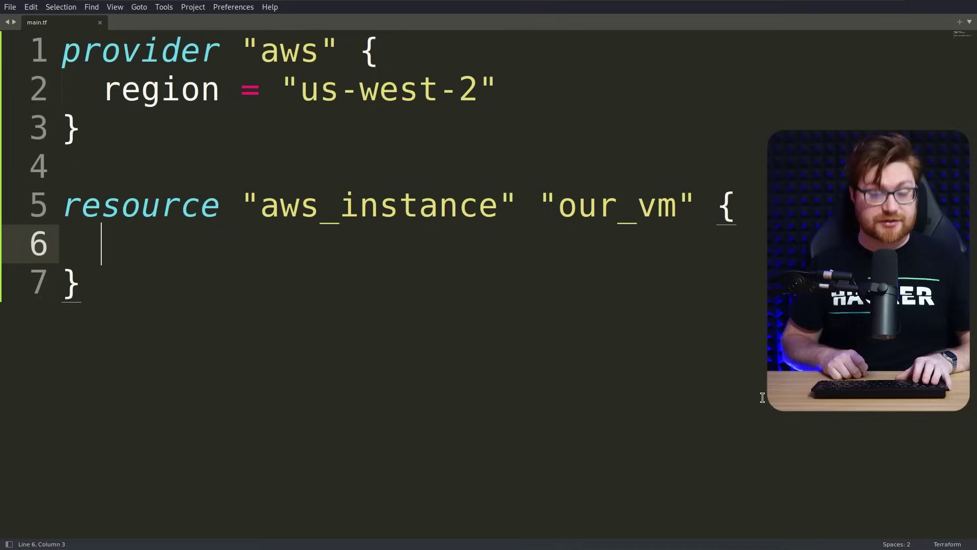
pyautogui.write('instance_')
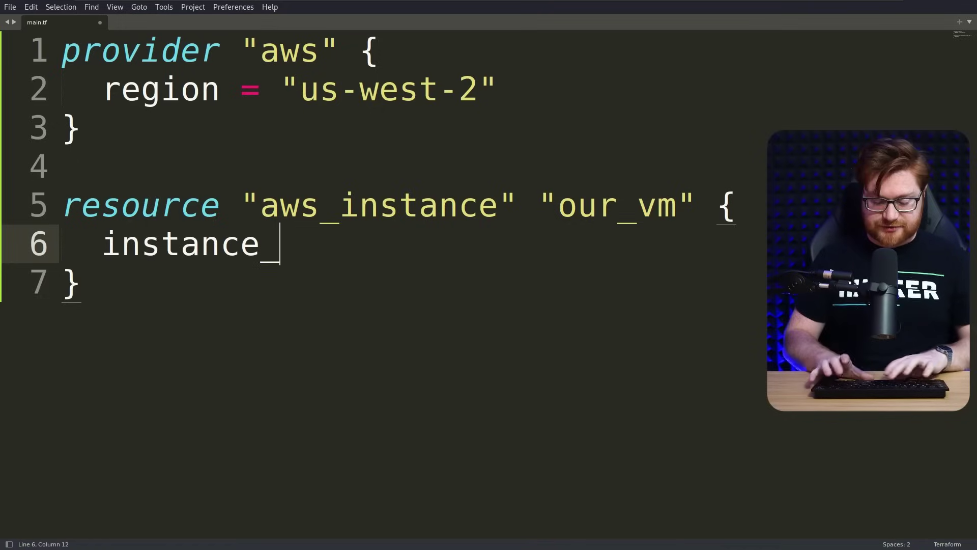
pyautogui.write('type =')
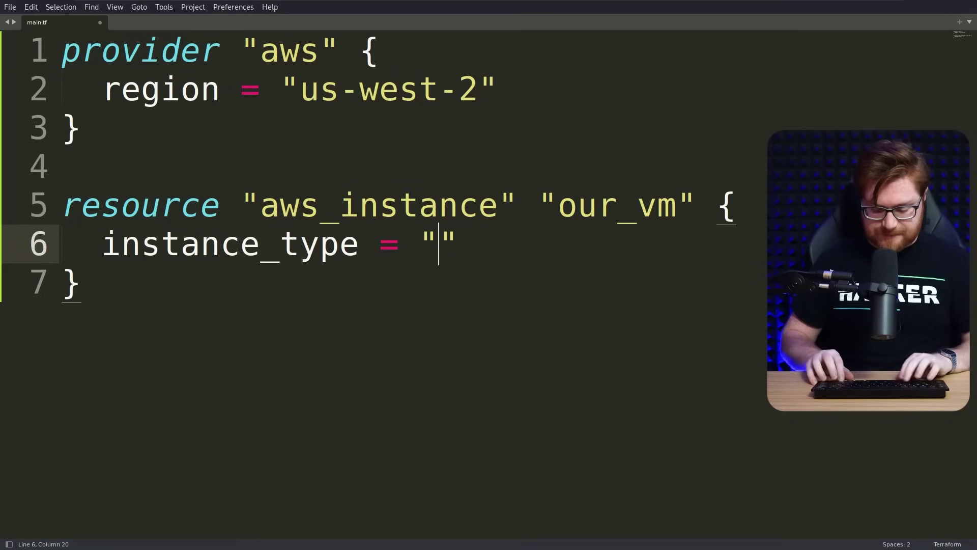
pyautogui.write('t2.micro')
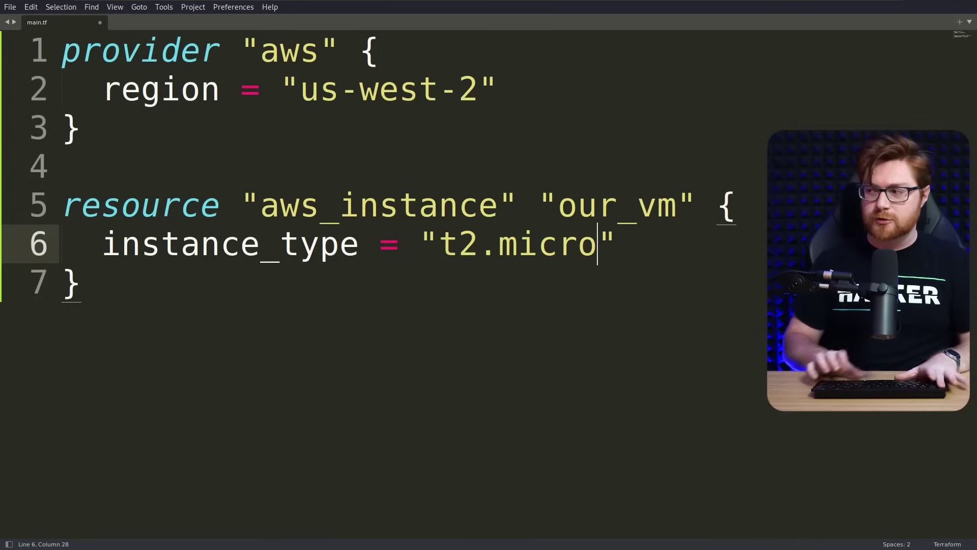
# - Add instance_type = "t2.micro" and a placeholder ami = "ami-634764643" line to our_vm
pyautogui.press('End')
pyautogui.hotkey('ctrl', 'shift', 'Left')
pyautogui.hotkey('ctrl', 'shift', 'Left')
pyautogui.hotkey('ctrl', 'shift', 'Left')
pyautogui.hotkey('shift', 'Home')
pyautogui.press('End')
pyautogui.press('Return')
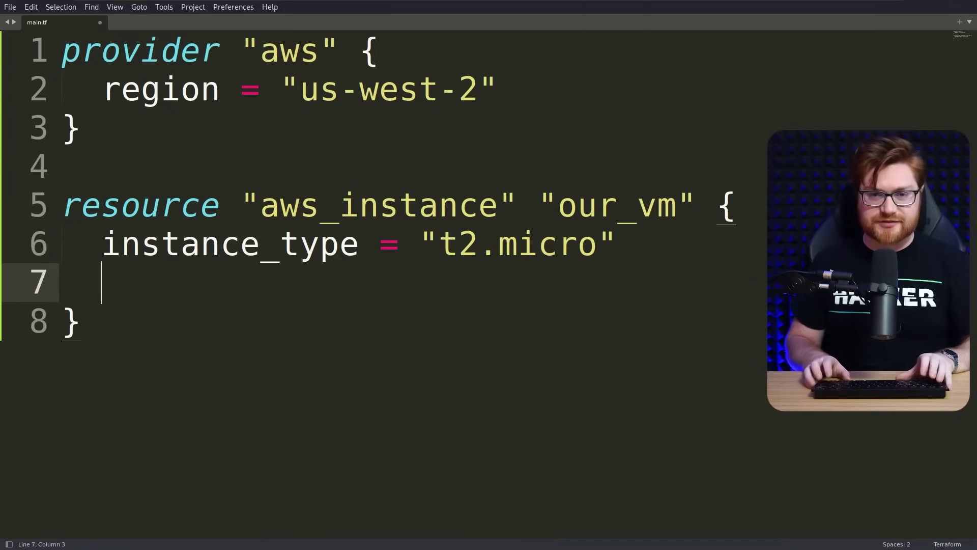
pyautogui.write('ami')
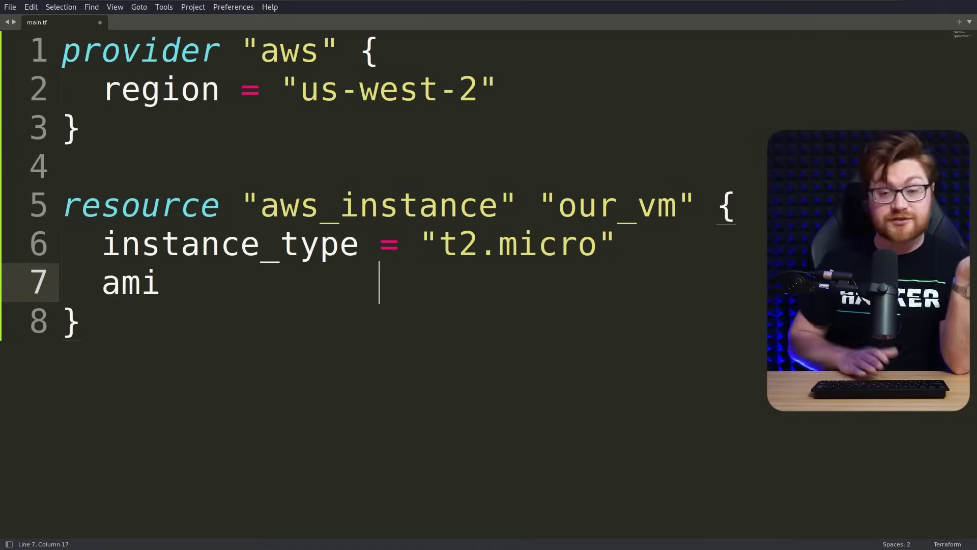
pyautogui.write('= "a')
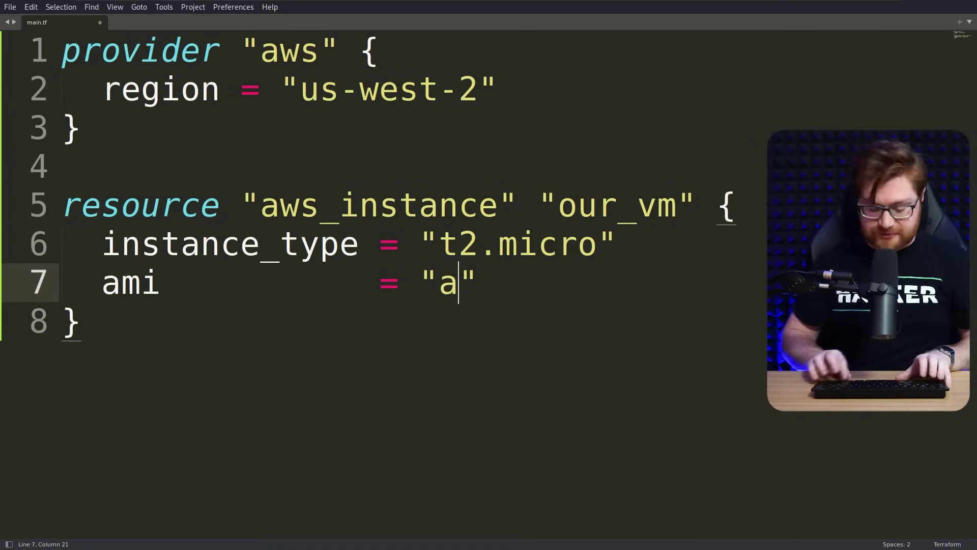
pyautogui.write('mi-6534765734657')
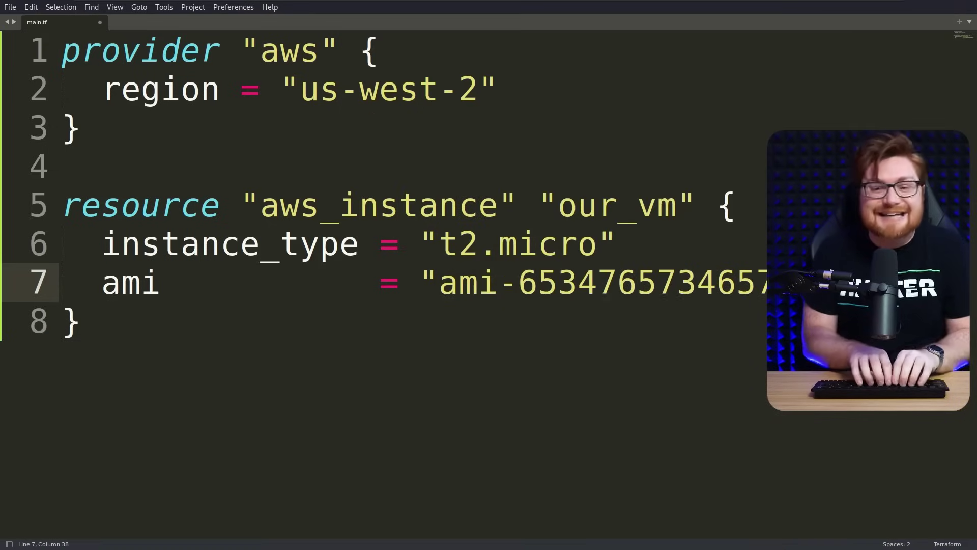
pyautogui.press('BackSpace')
pyautogui.press('BackSpace')
pyautogui.press('BackSpace')
pyautogui.press('BackSpace')
pyautogui.press('BackSpace')
pyautogui.press('BackSpace')
pyautogui.press('BackSpace')
pyautogui.press('BackSpace')
pyautogui.press('BackSpace')
pyautogui.press('BackSpace')
pyautogui.press('BackSpace')
pyautogui.press('BackSpace')
pyautogui.write('64563')
pyautogui.press('BackSpace')
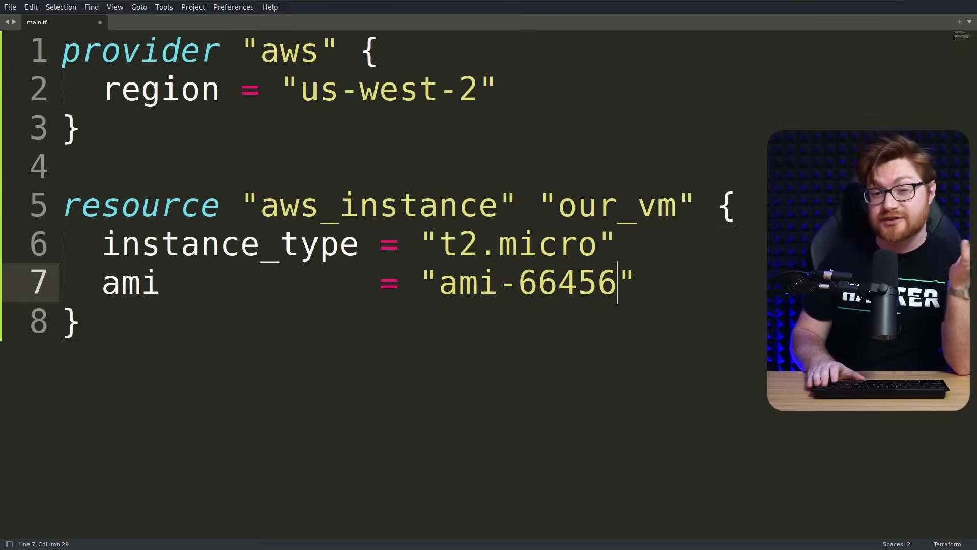
pyautogui.press('BackSpace')
pyautogui.press('BackSpace')
pyautogui.press('BackSpace')
pyautogui.press('BackSpace')
pyautogui.press('BackSpace')
pyautogui.write('634764643')
pyautogui.press('BackSpace')
pyautogui.press('BackSpace')
pyautogui.press('BackSpace')
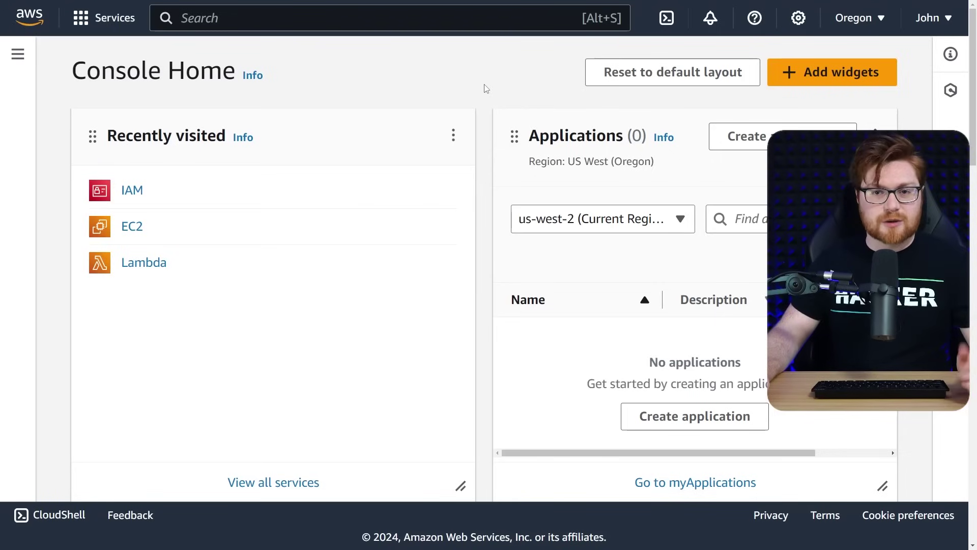
# - Go to the EC2 service in the AWS console and browse its AMIs
pyautogui.click(132, 226)
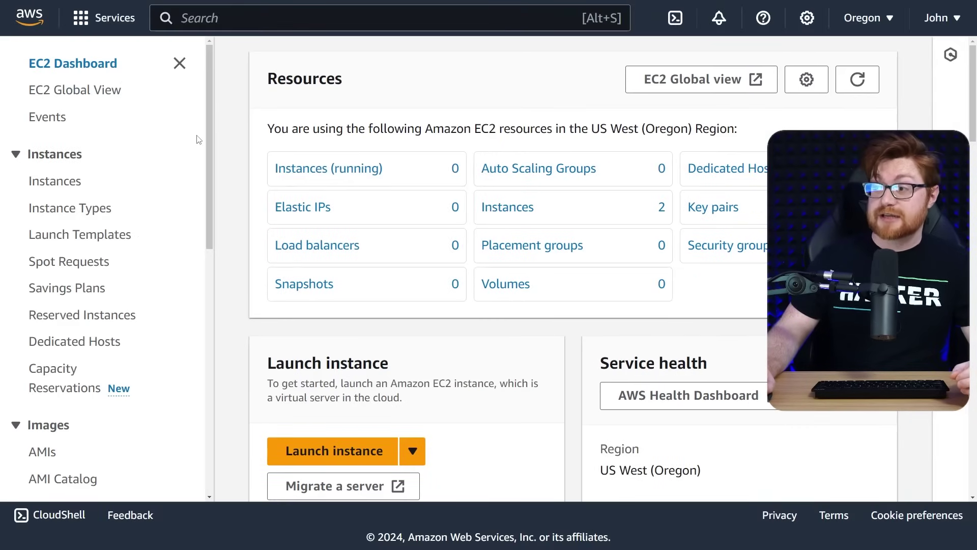
pyautogui.scroll(-2, 115, 229)
pyautogui.scroll(-1, 77, 260)
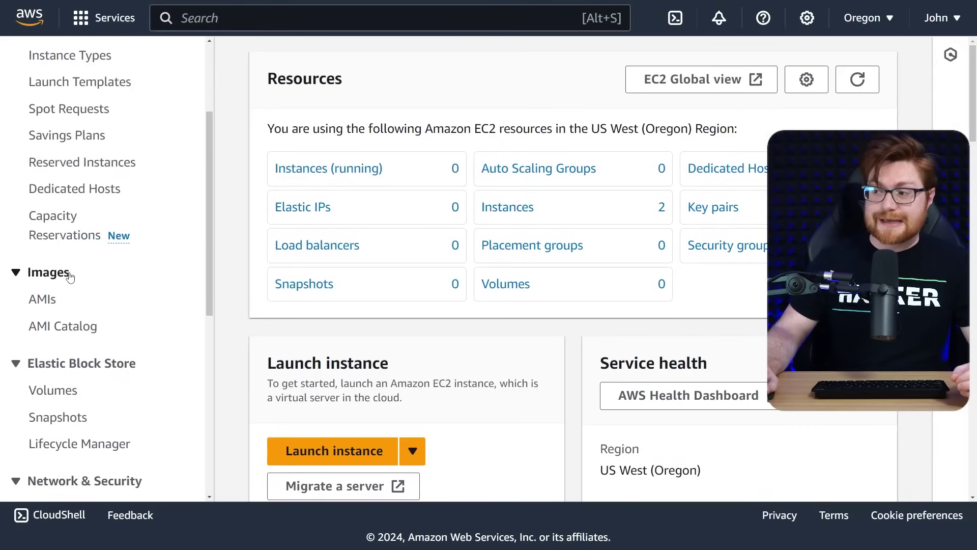
pyautogui.click(43, 298)
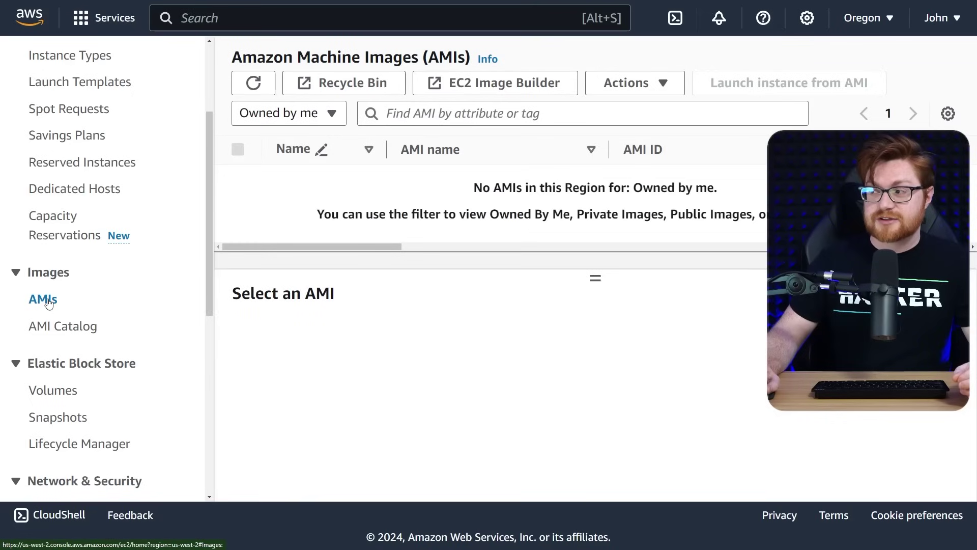
pyautogui.scroll(-1, 49, 302)
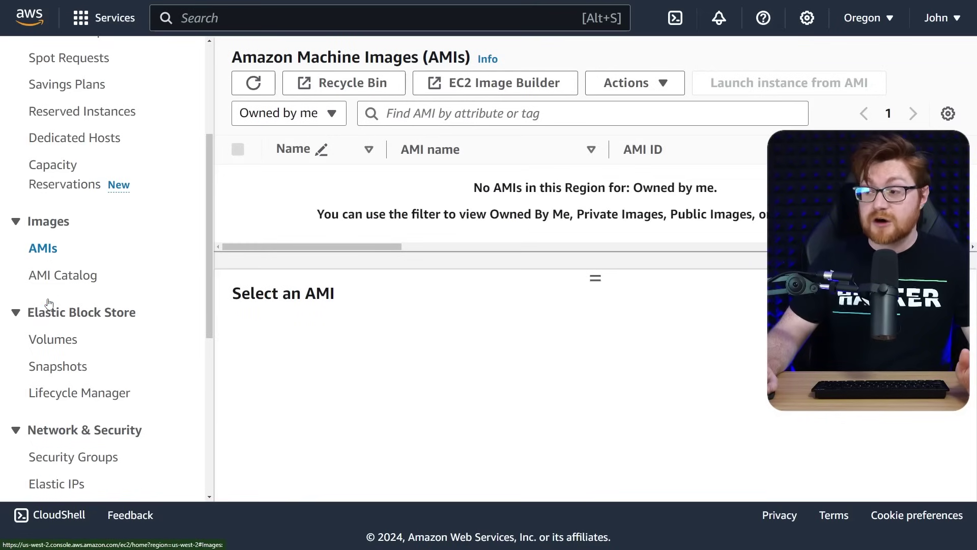
# - Filter the AMI Catalog to free-tier Linux/Unix 64-bit (x86) images
pyautogui.click(63, 275)
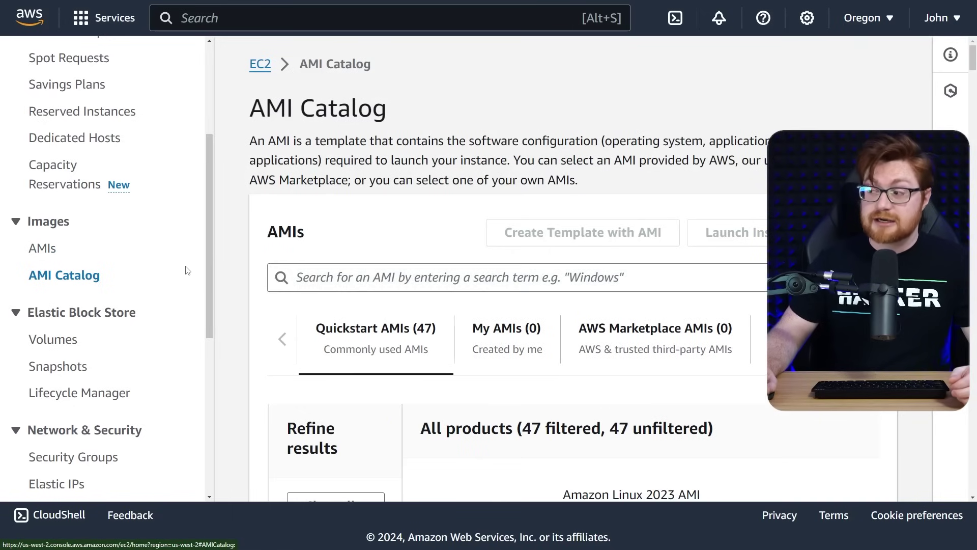
pyautogui.scroll(-1, 237, 257)
pyautogui.scroll(-2, 237, 256)
pyautogui.scroll(-2, 237, 257)
pyautogui.scroll(-1, 238, 255)
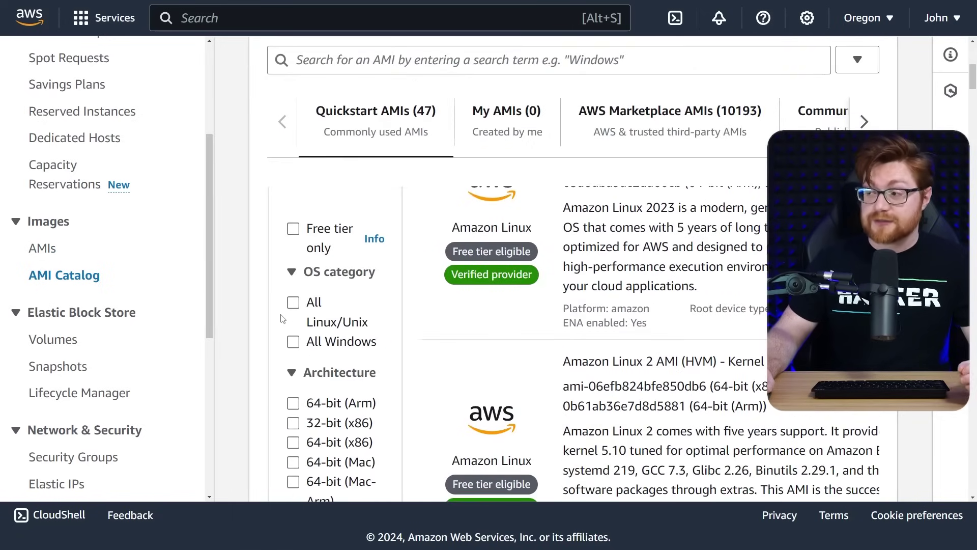
pyautogui.click(293, 341)
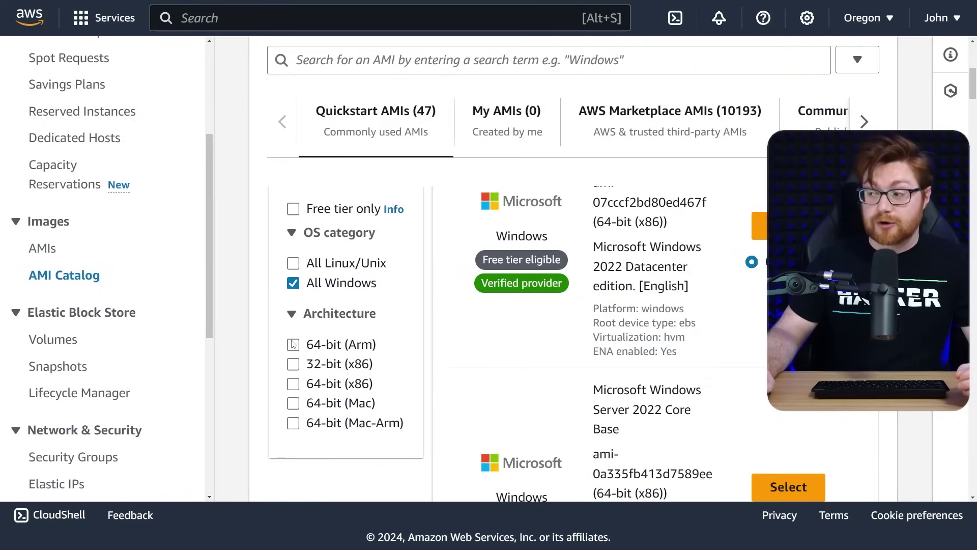
pyautogui.click(293, 283)
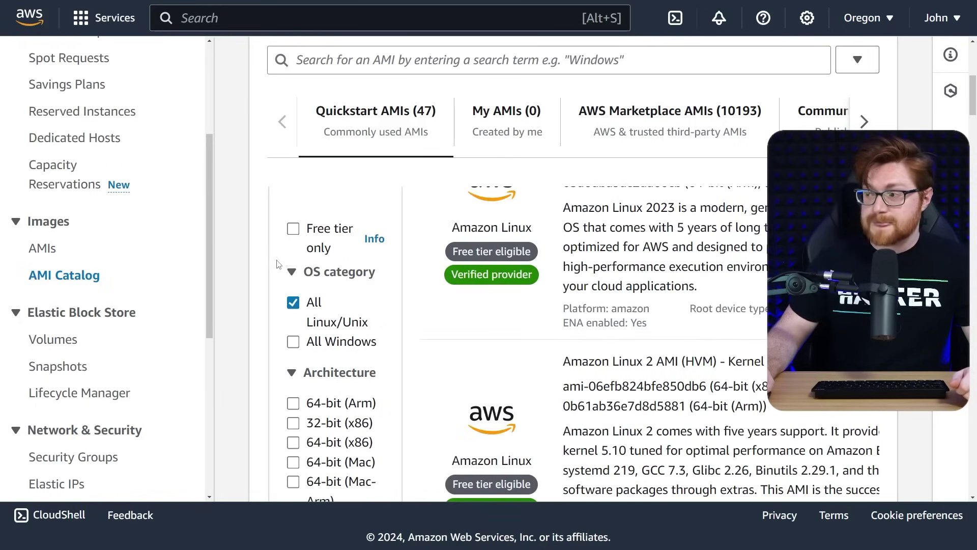
pyautogui.click(293, 229)
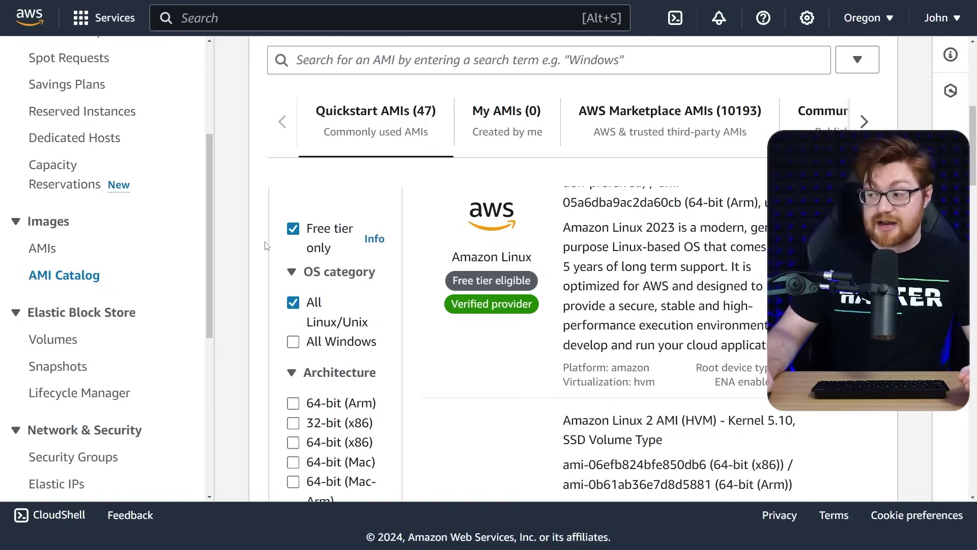
pyautogui.scroll(-2, 266, 247)
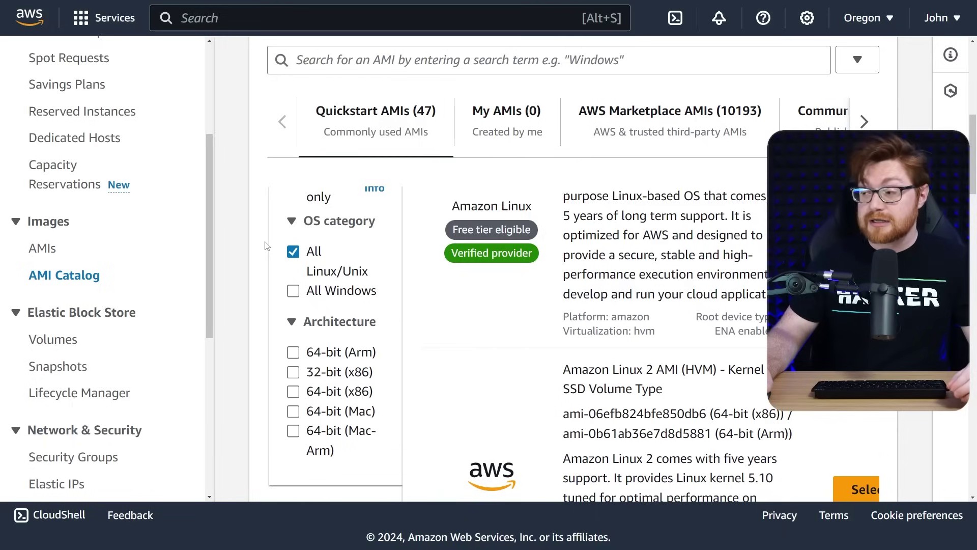
pyautogui.scroll(-2, 266, 246)
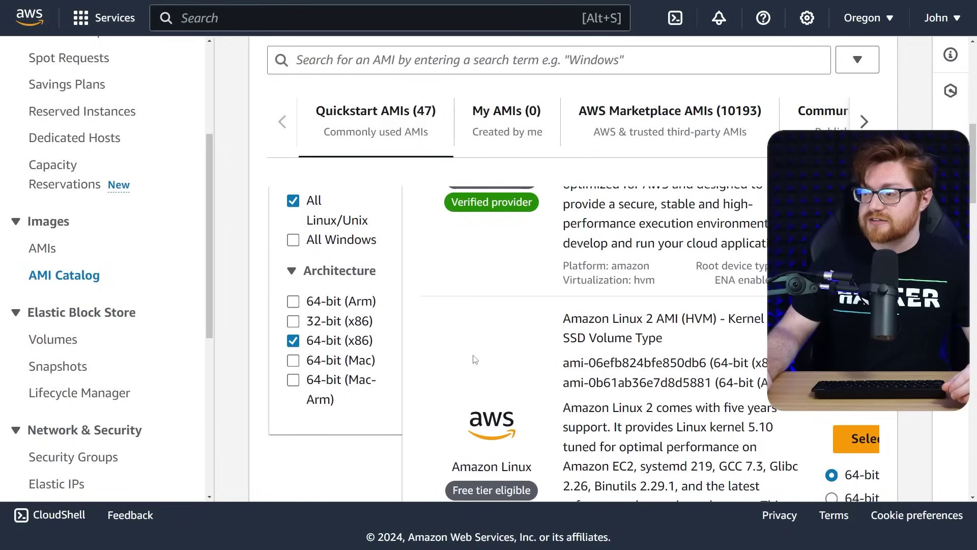
pyautogui.scroll(-2, 475, 359)
pyautogui.scroll(-2, 474, 359)
pyautogui.scroll(-2, 475, 359)
pyautogui.scroll(-2, 496, 359)
pyautogui.scroll(-3, 511, 361)
pyautogui.scroll(-3, 496, 335)
pyautogui.scroll(-3, 488, 312)
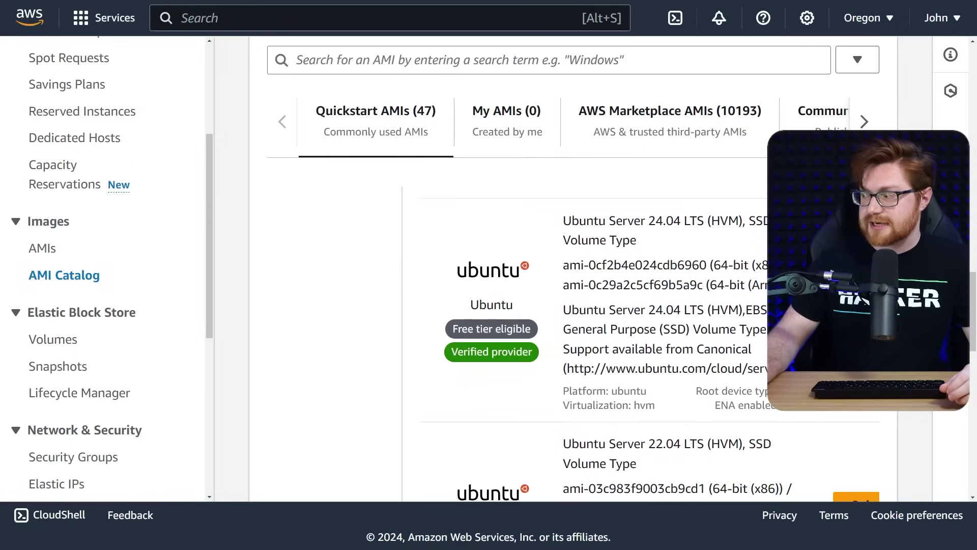
pyautogui.scroll(2, 488, 343)
pyautogui.scroll(3, 489, 343)
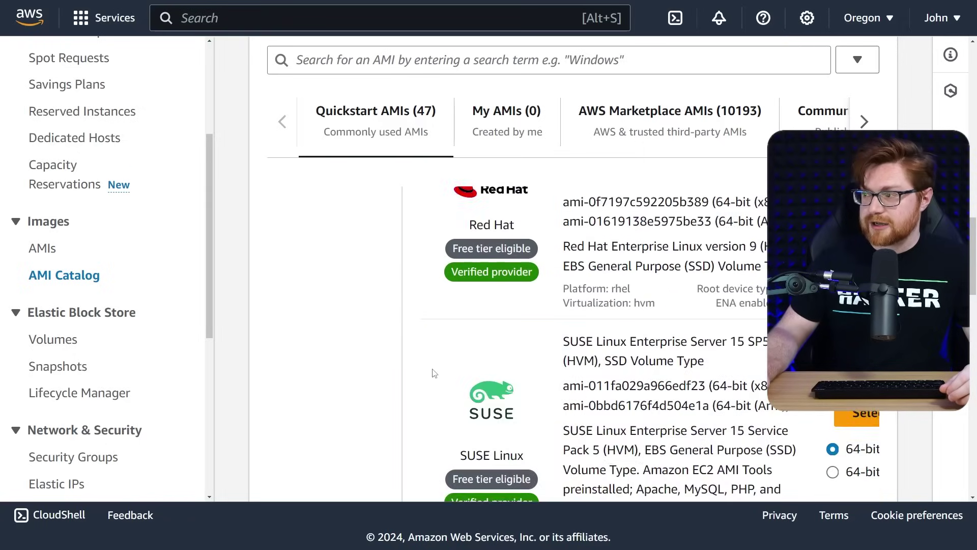
pyautogui.scroll(3, 305, 351)
pyautogui.scroll(3, 244, 355)
pyautogui.scroll(5, 244, 352)
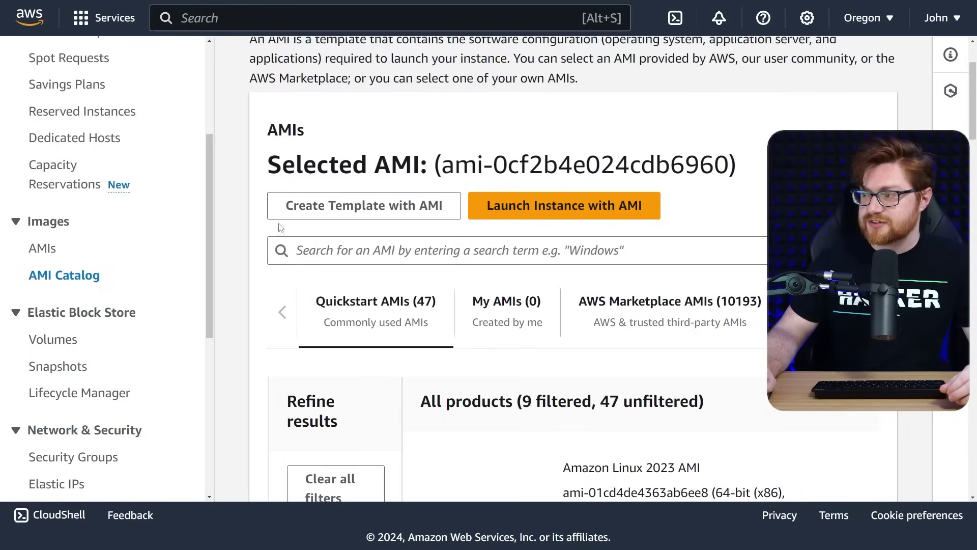
# - Select Ubuntu Server 24.04 and copy its AMI id ami-0cf2b4e024cdb6960
pyautogui.moveTo(259, 170); pyautogui.dragTo(726, 170)
pyautogui.click(450, 169)
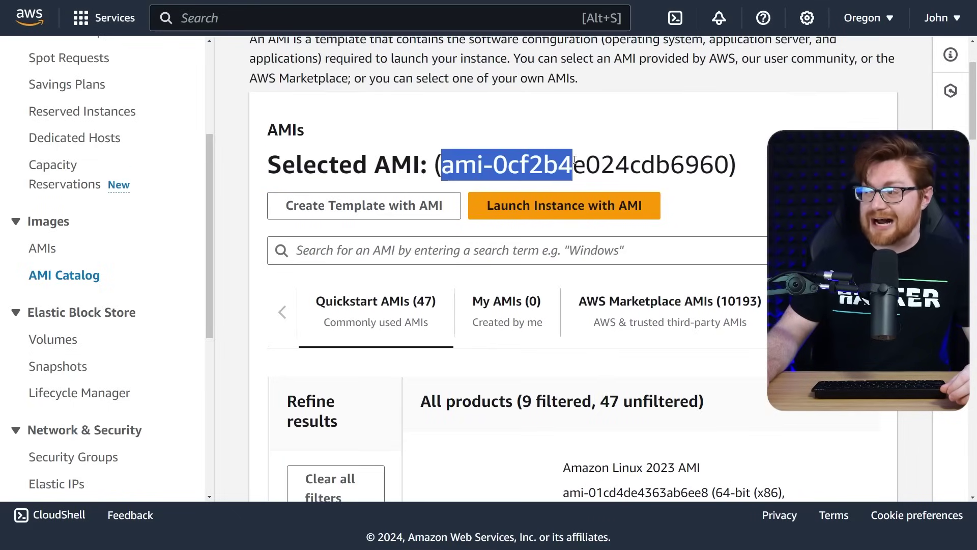
pyautogui.rightClick(727, 169)
# - Paste ami-0cf2b4e024cdb6960 over the placeholder ami value in main.tf
pyautogui.click(751, 230)
pyautogui.hotkey('alt', 'Tab')
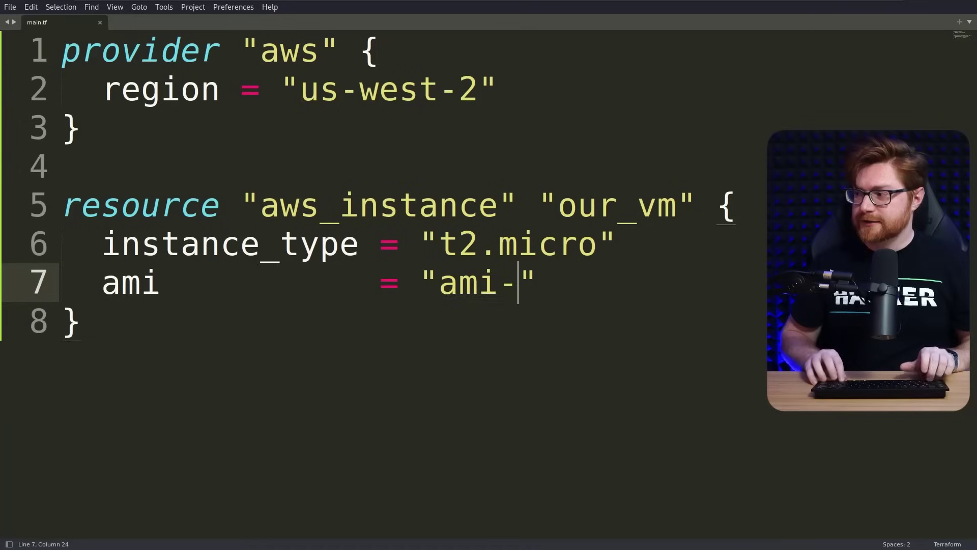
pyautogui.doubleClick(477, 282)
pyautogui.hotkey('ctrl', 'v')
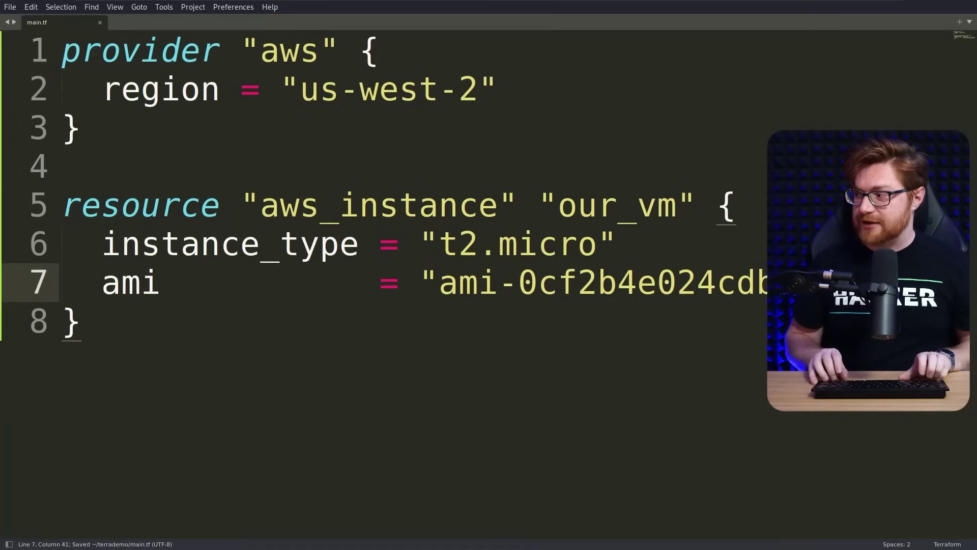
pyautogui.scroll(-4, 382, 229)
# - Add a tags block with Name = "Example" to our_vm and save main.tf
pyautogui.press('End')
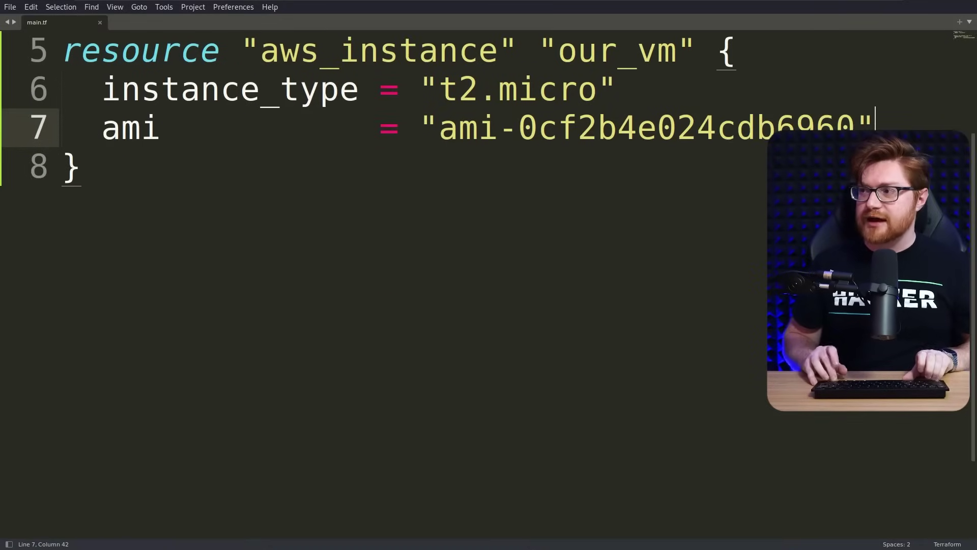
pyautogui.press('Return')
pyautogui.press('Return')
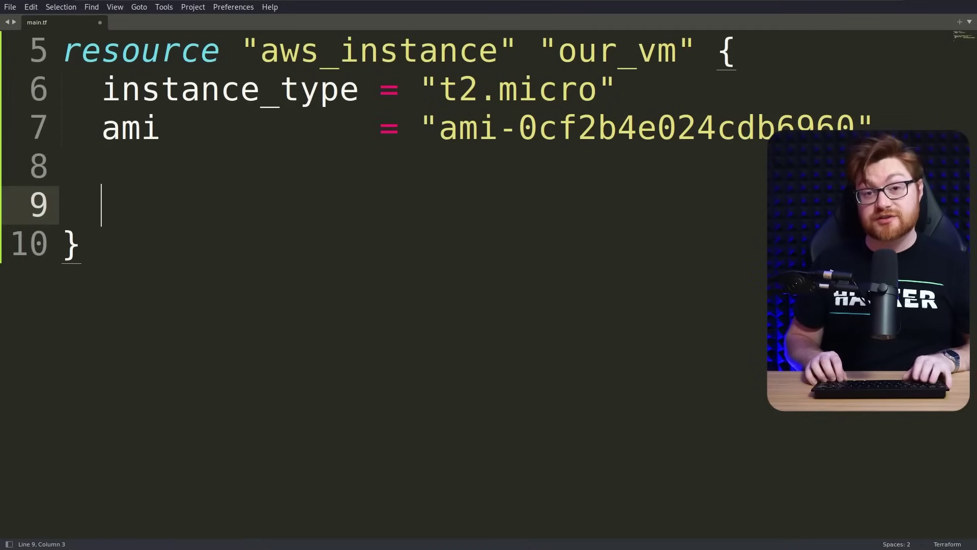
pyautogui.write('tags ')
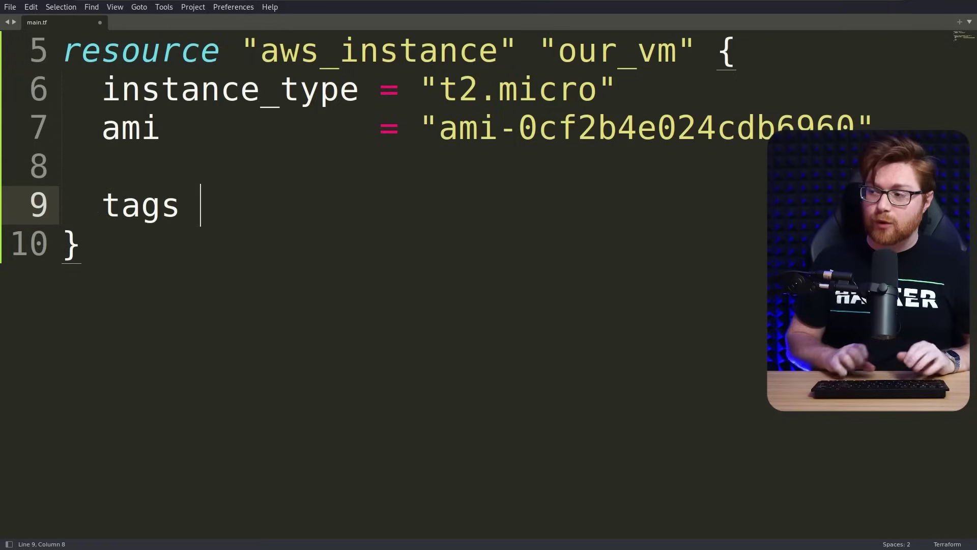
pyautogui.write('= {')
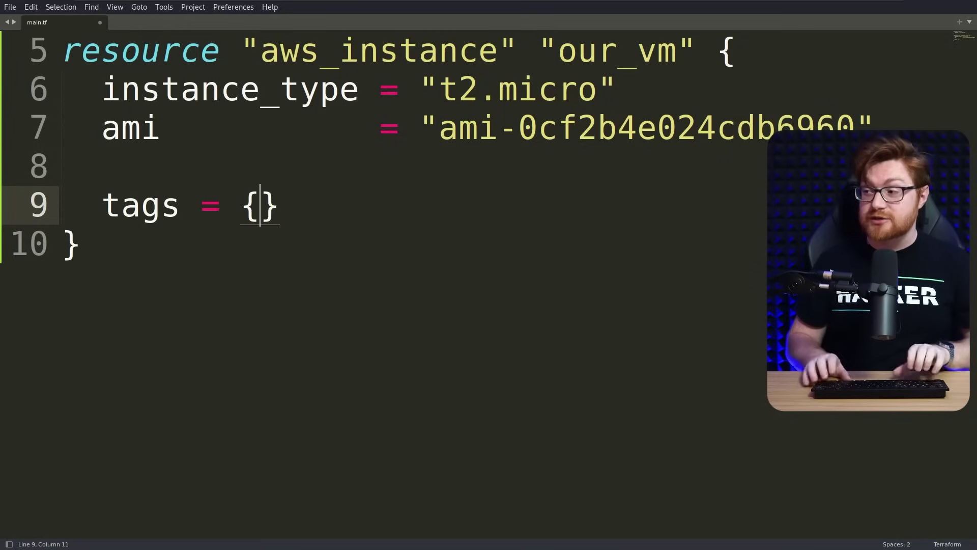
pyautogui.press('Return')
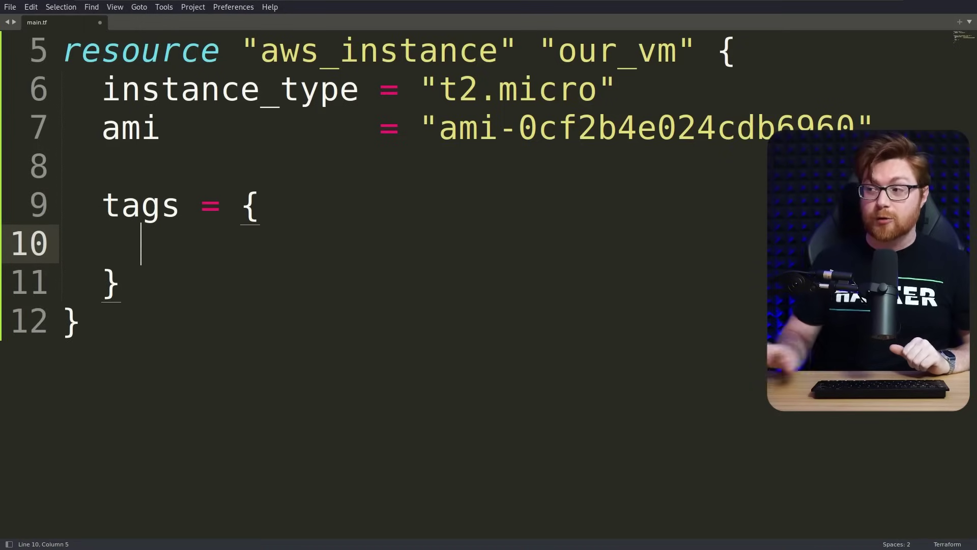
pyautogui.moveTo(102, 90); pyautogui.dragTo(667, 78)
pyautogui.moveTo(101, 128); pyautogui.dragTo(599, 128)
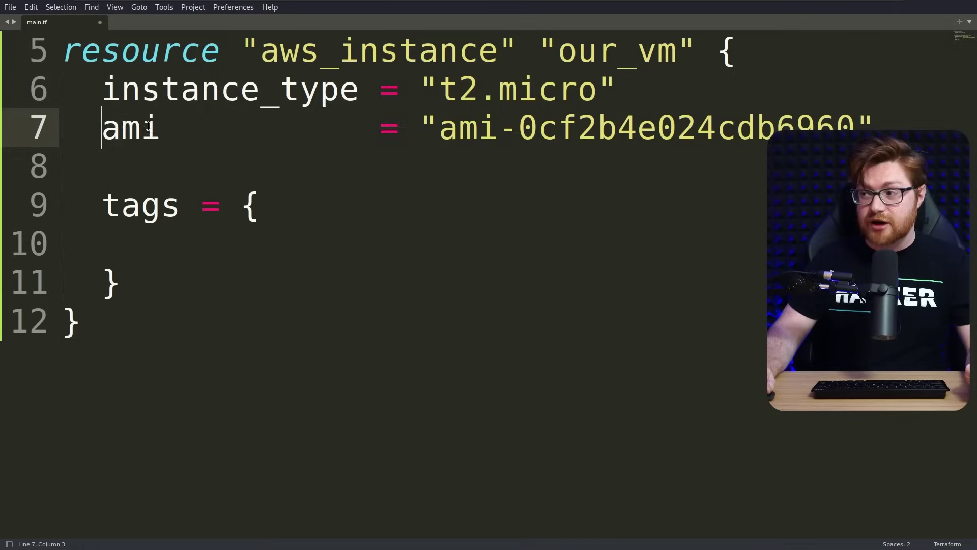
pyautogui.moveTo(122, 284); pyautogui.dragTo(106, 207)
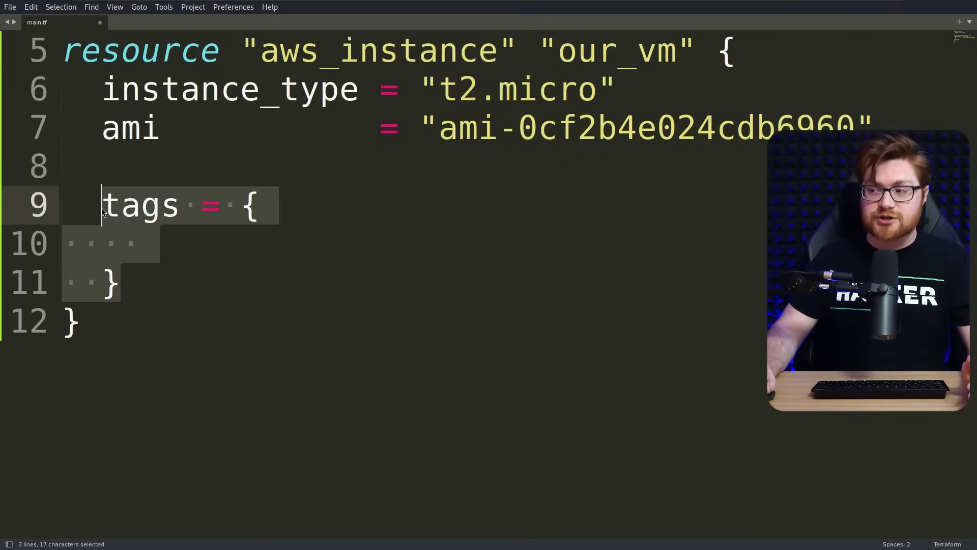
pyautogui.click(212, 235)
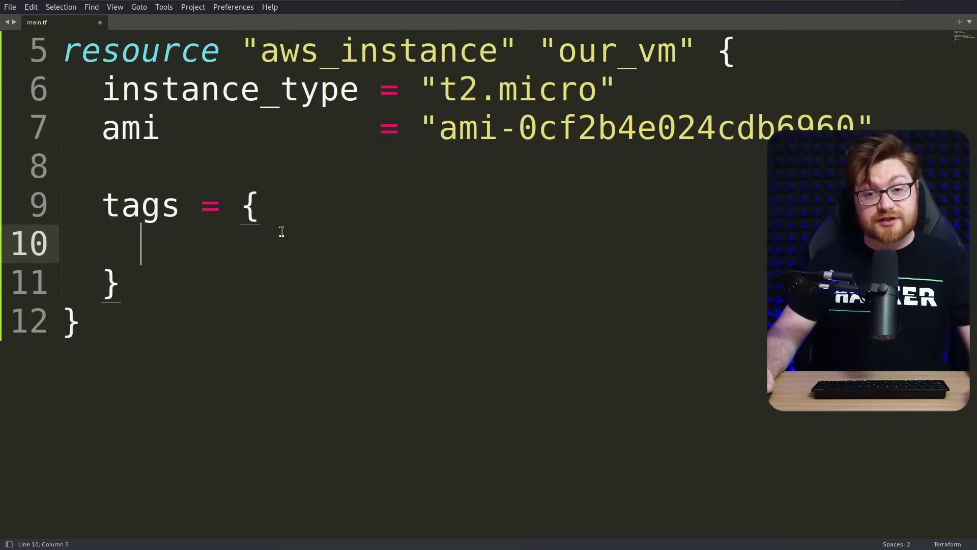
pyautogui.write('Name ')
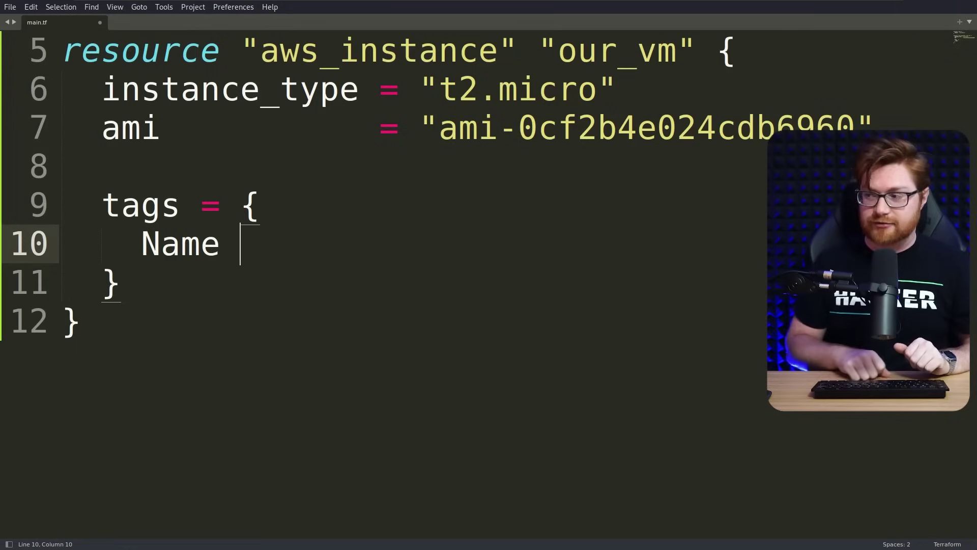
pyautogui.write('= "Examp')
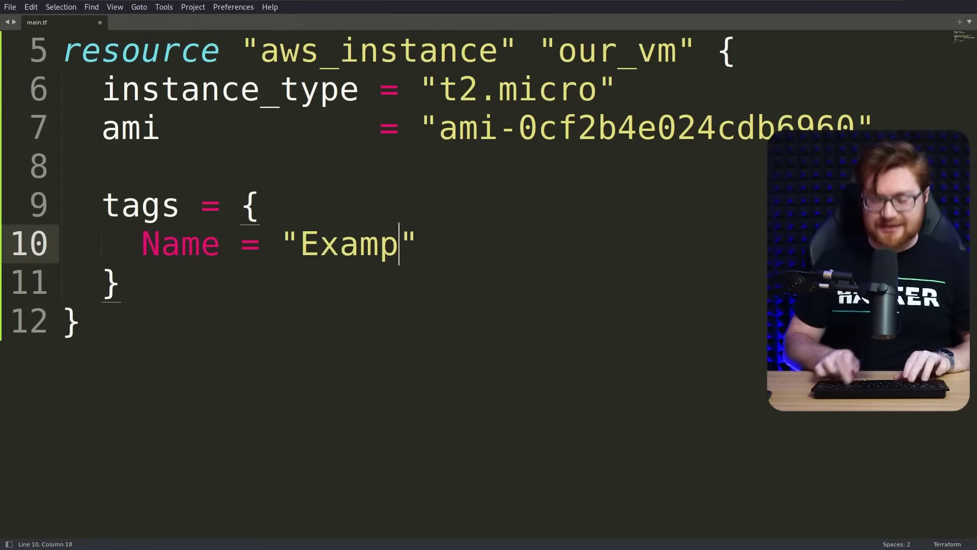
pyautogui.write('le')
pyautogui.hotkey('ctrl', 's')
pyautogui.hotkey('alt', 'Tab')
pyautogui.scroll(-2, 635, 380)
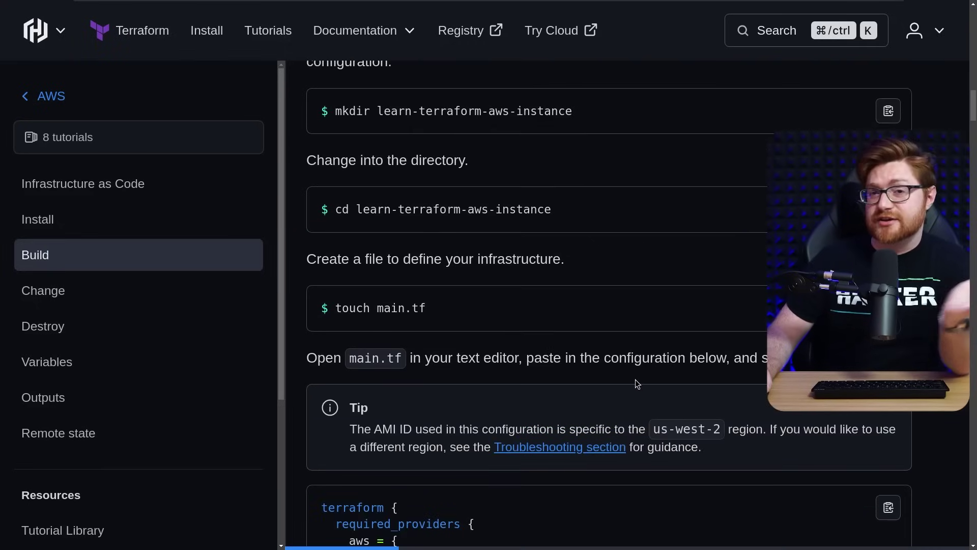
pyautogui.scroll(-2, 636, 380)
pyautogui.scroll(-2, 635, 380)
pyautogui.scroll(-2, 635, 379)
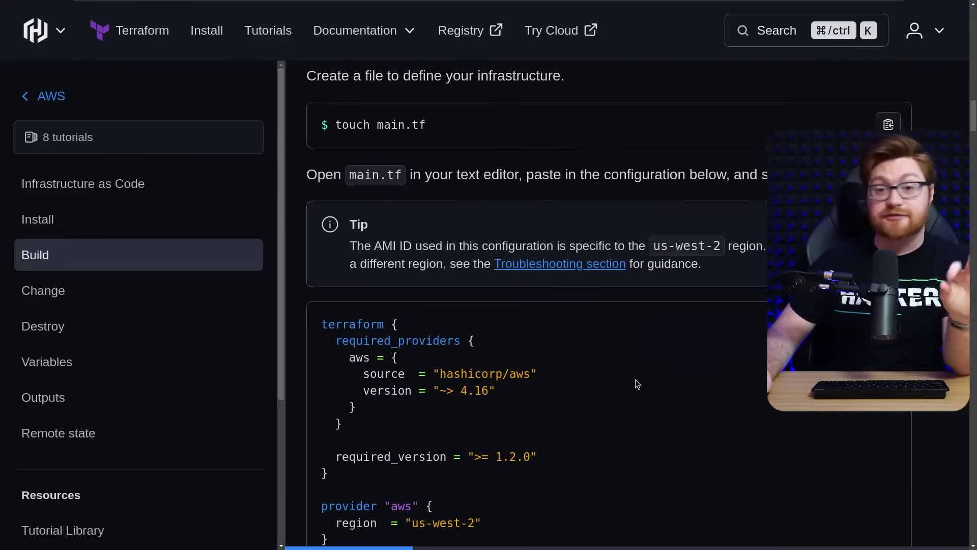
pyautogui.scroll(-2, 636, 379)
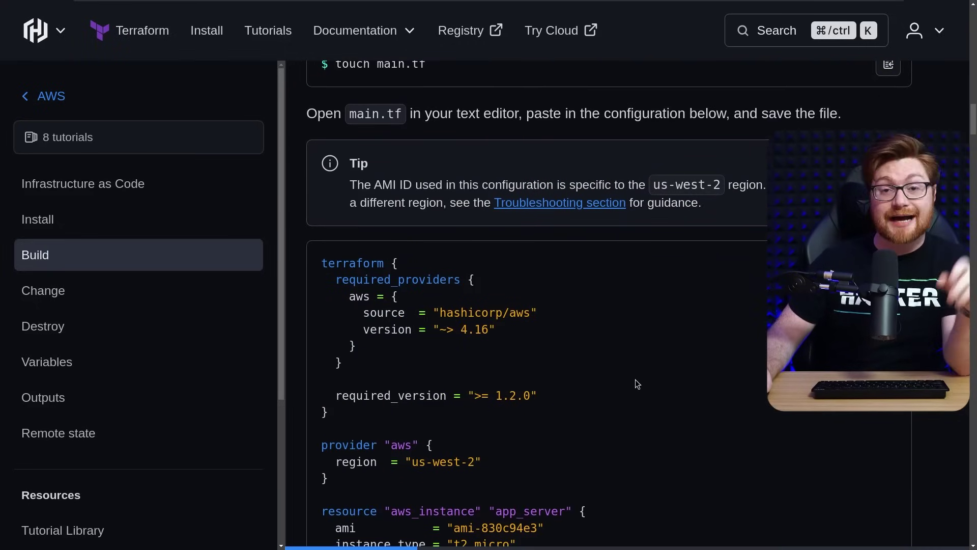
pyautogui.scroll(-2, 635, 379)
pyautogui.scroll(-2, 636, 379)
pyautogui.scroll(-2, 635, 379)
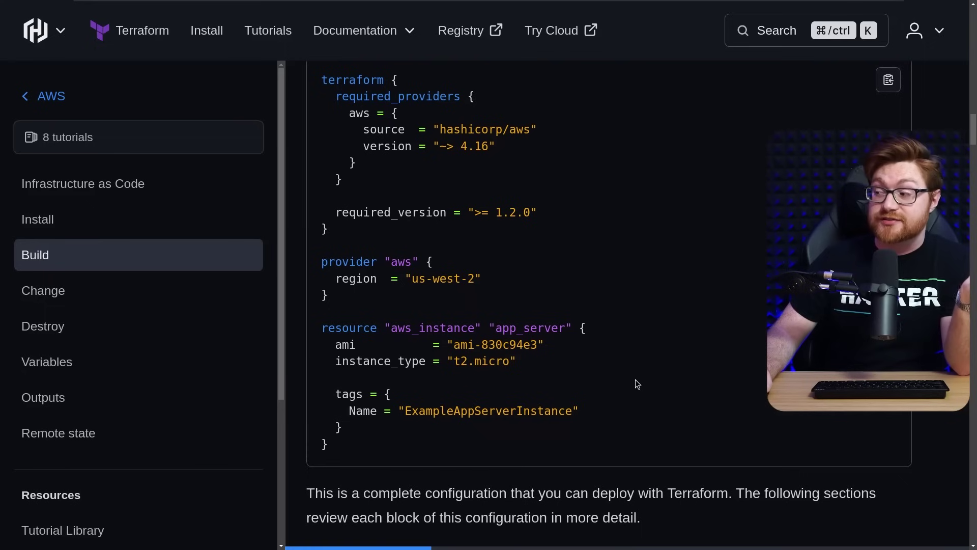
pyautogui.scroll(-2, 635, 379)
pyautogui.scroll(-2, 635, 379)
pyautogui.scroll(-2, 635, 380)
pyautogui.scroll(-1, 636, 379)
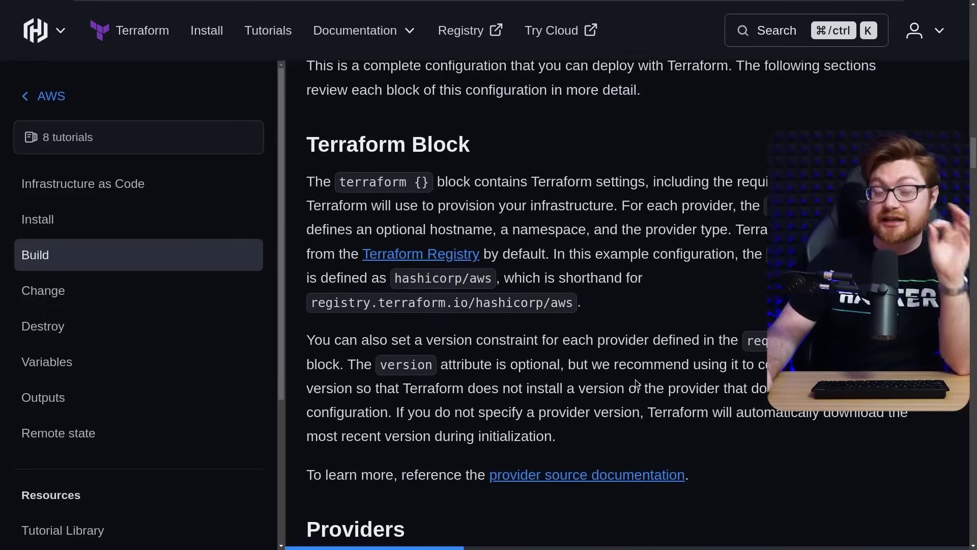
pyautogui.scroll(-2, 636, 379)
pyautogui.scroll(-2, 636, 380)
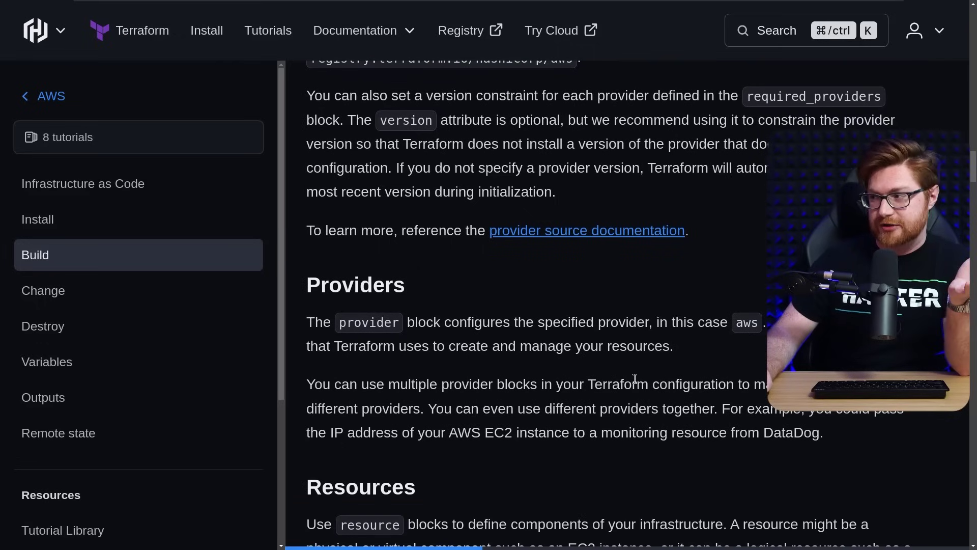
pyautogui.scroll(-4, 634, 378)
pyautogui.scroll(-4, 634, 379)
pyautogui.scroll(-2, 635, 379)
pyautogui.scroll(-2, 634, 379)
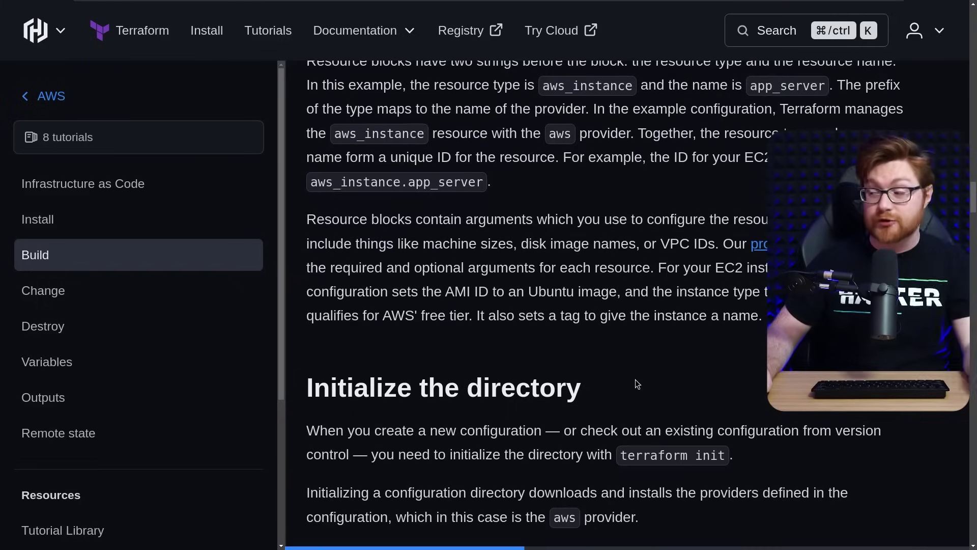
pyautogui.scroll(-3, 635, 380)
pyautogui.scroll(-1, 635, 379)
pyautogui.scroll(-2, 636, 380)
pyautogui.scroll(-2, 635, 380)
pyautogui.scroll(-2, 635, 379)
pyautogui.scroll(-2, 636, 380)
# - Finish reading the Build tutorial's configuration sections and return to main.tf
pyautogui.hotkey('alt', 'Tab')
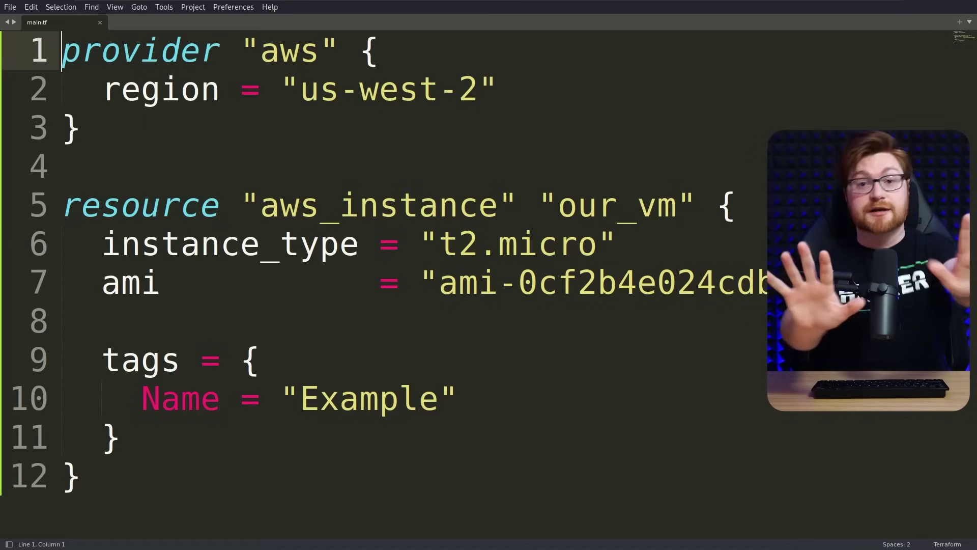
# - Run terraform init in ~/terrademo and confirm 'Terraform has been successfully initialized!'
pyautogui.hotkey('alt', 'Tab')
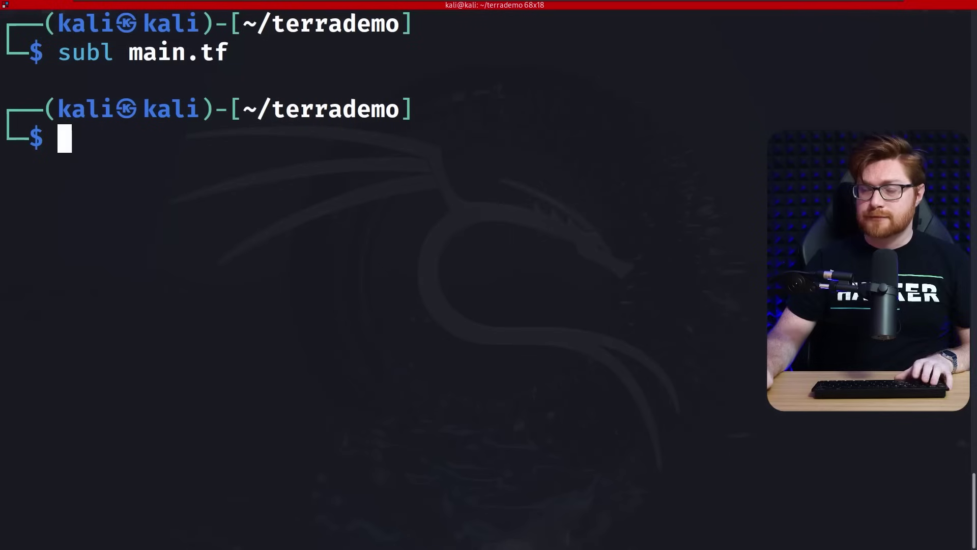
pyautogui.write('terraform init')
pyautogui.press('Return')
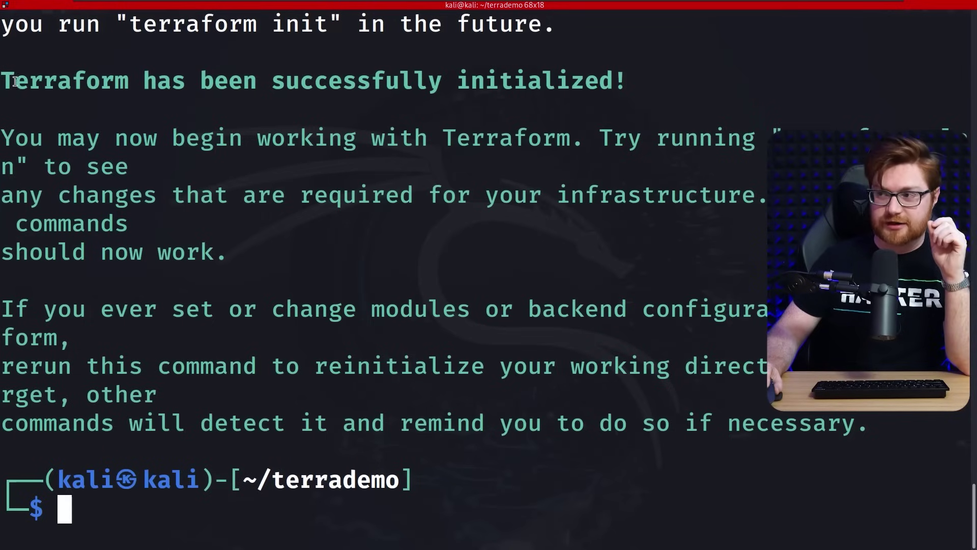
pyautogui.moveTo(7, 81); pyautogui.dragTo(641, 84)
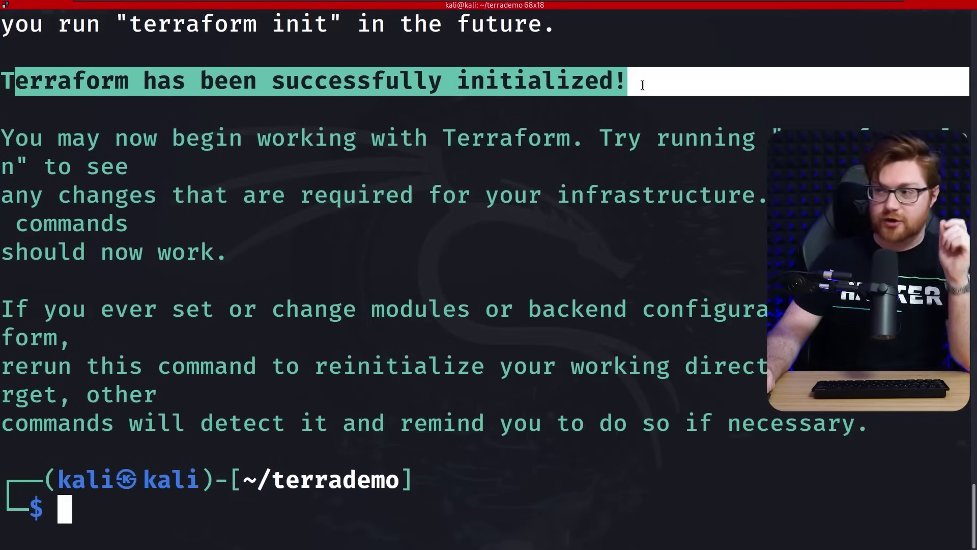
pyautogui.hotkey('ctrl', '-')
pyautogui.press('Return')
pyautogui.press('Return')
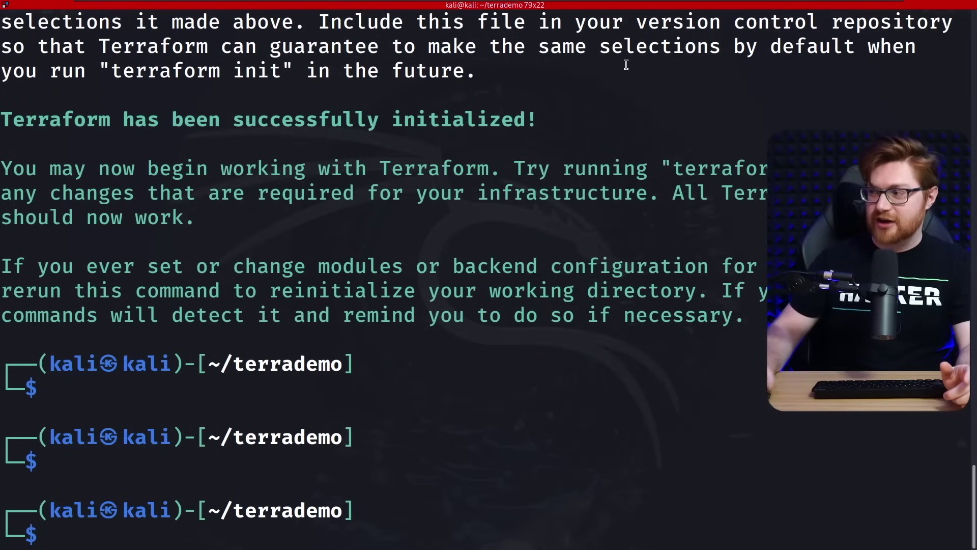
pyautogui.moveTo(542, 119); pyautogui.dragTo(27, 121)
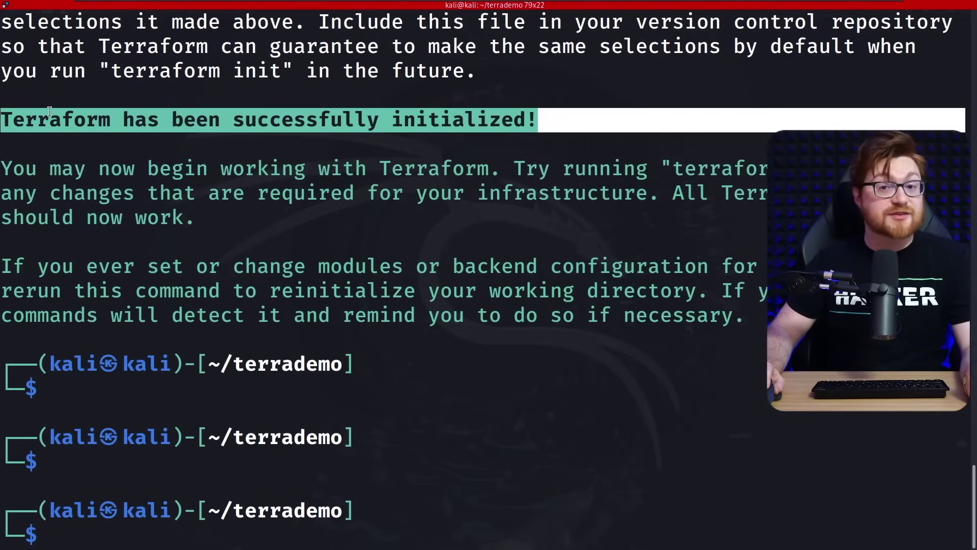
pyautogui.click(82, 124)
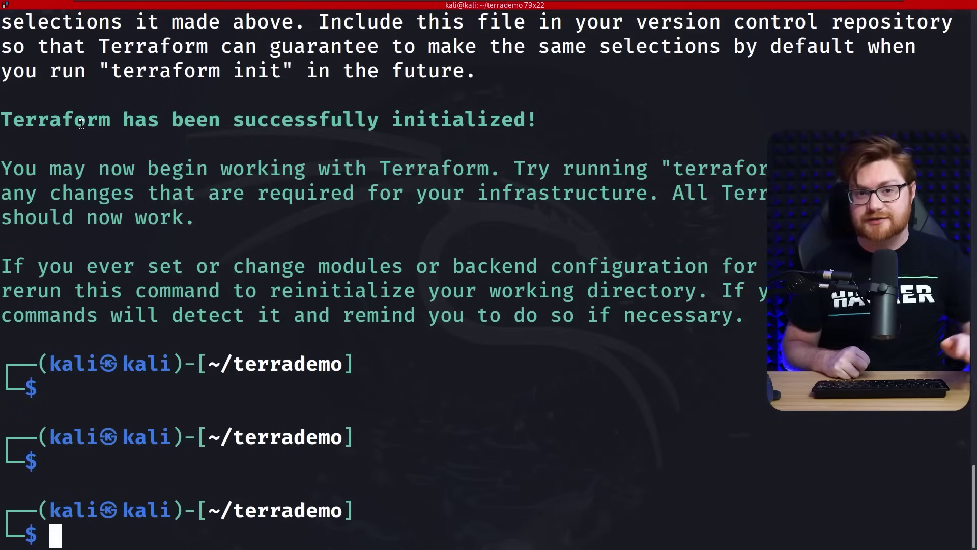
pyautogui.write('tera')
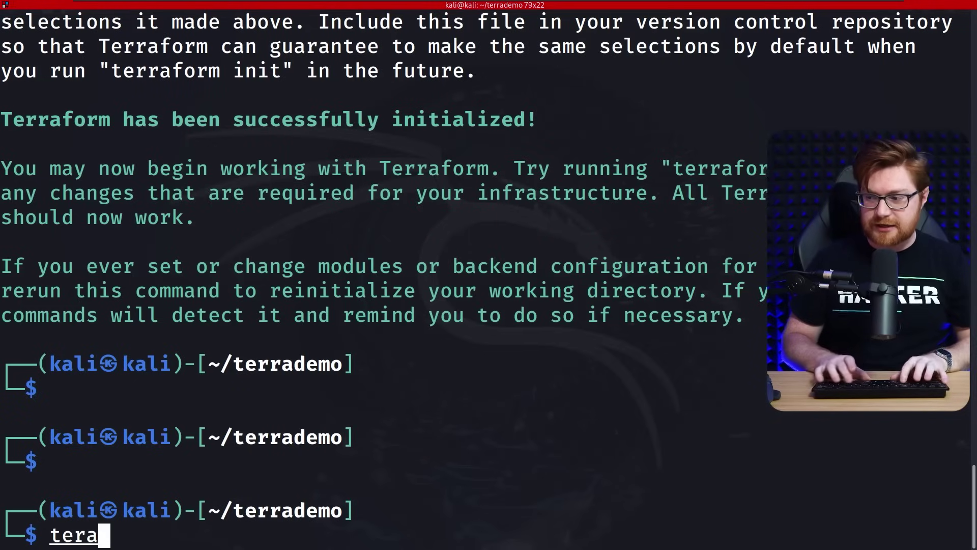
# - Run terraform plan and review the planned creation of t2.micro aws_instance.our_vm
pyautogui.press('BackSpace')
pyautogui.write('raform plan')
pyautogui.press('Return')
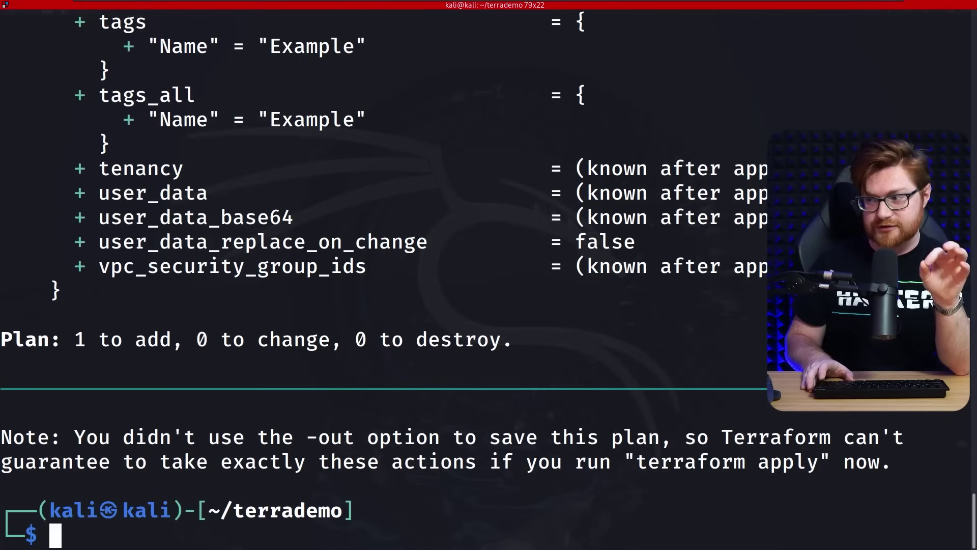
pyautogui.scroll(5, 82, 144)
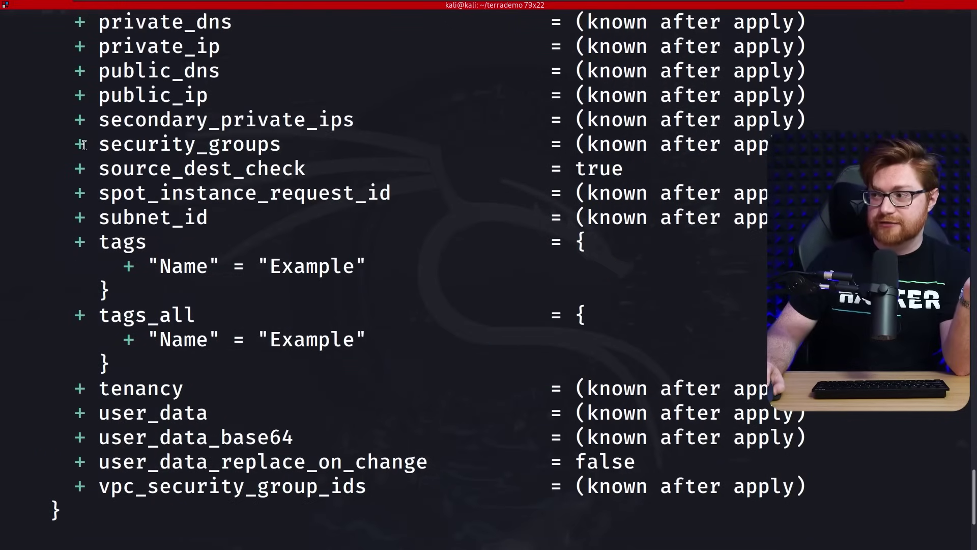
pyautogui.scroll(3, 81, 144)
pyautogui.scroll(3, 82, 149)
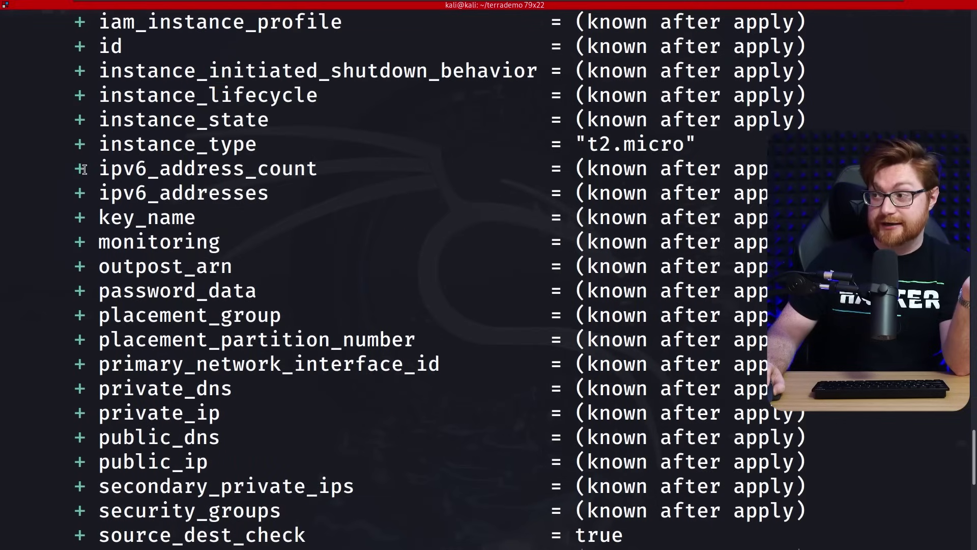
pyautogui.moveTo(577, 169); pyautogui.dragTo(770, 169)
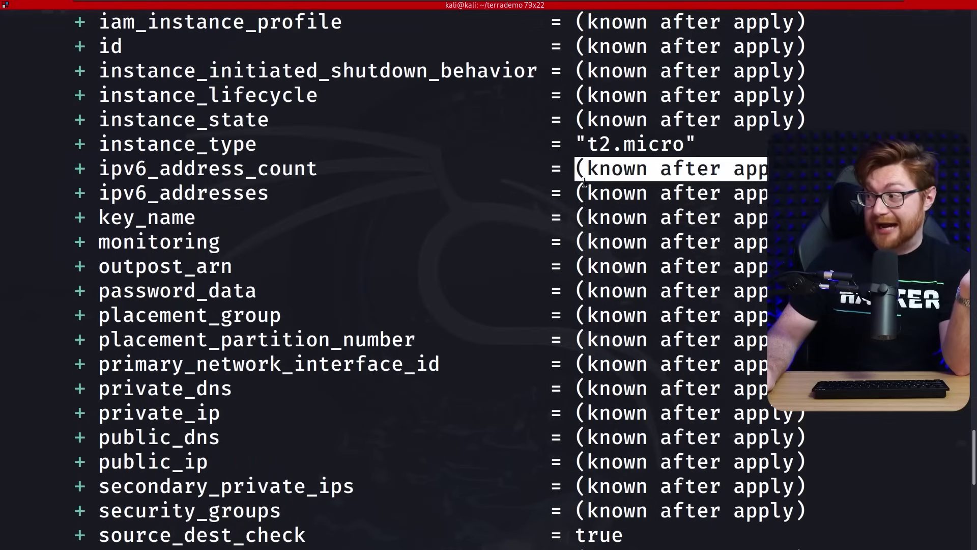
pyautogui.moveTo(576, 194); pyautogui.dragTo(769, 193)
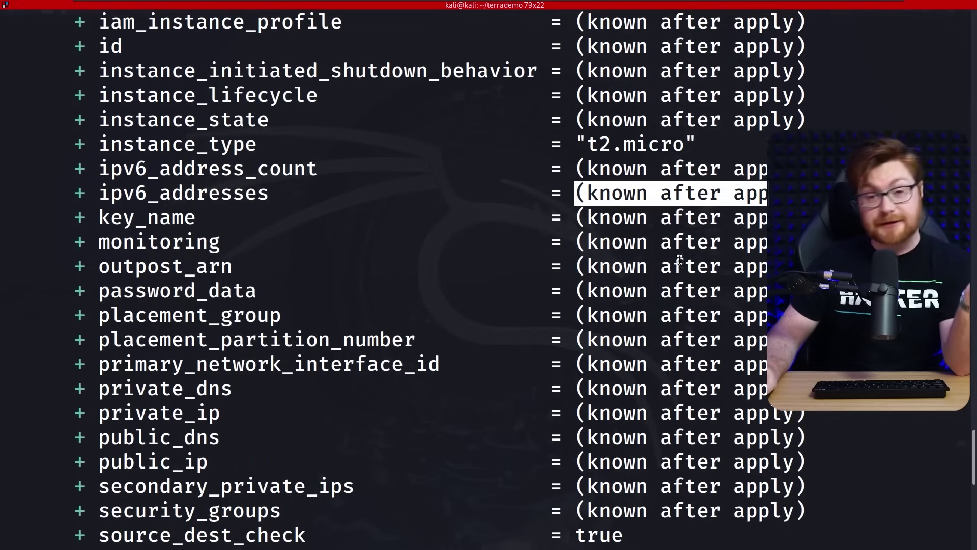
pyautogui.scroll(3, 677, 263)
pyautogui.scroll(3, 672, 267)
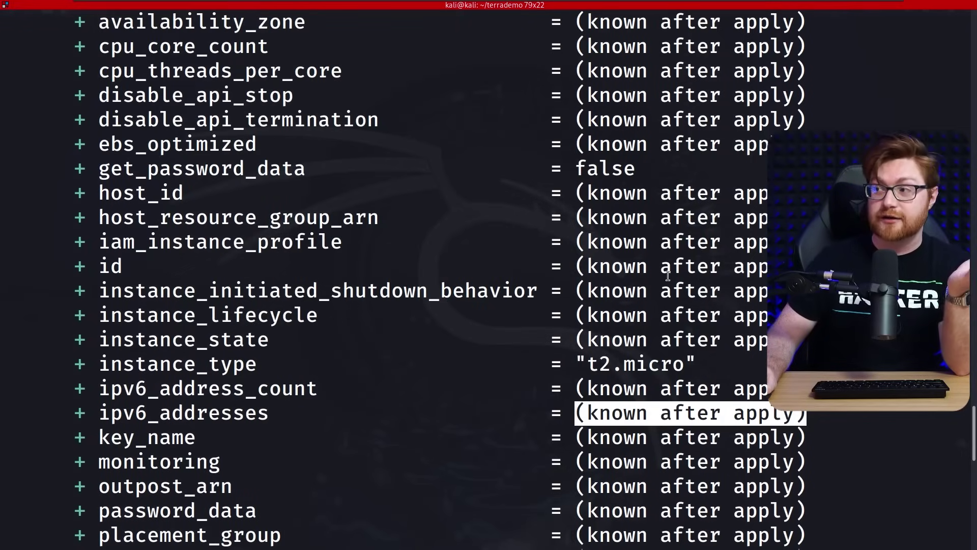
pyautogui.scroll(3, 667, 275)
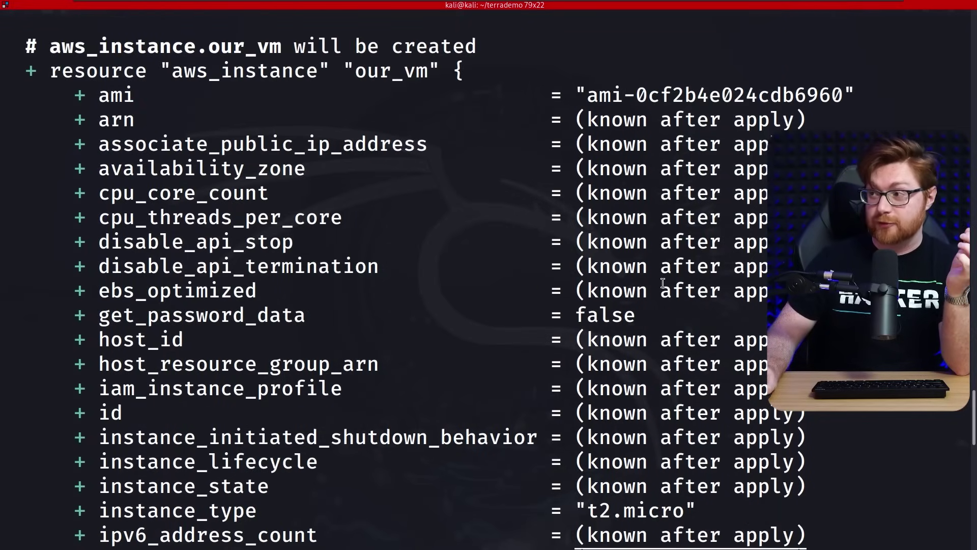
pyautogui.moveTo(27, 46); pyautogui.dragTo(458, 71)
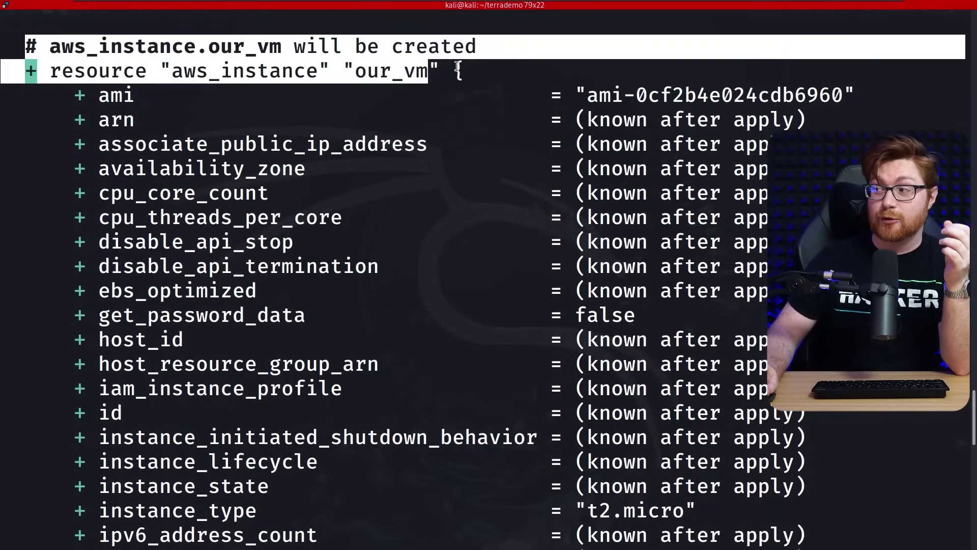
pyautogui.click(464, 69)
pyautogui.scroll(2, 450, 169)
pyautogui.scroll(2, 451, 168)
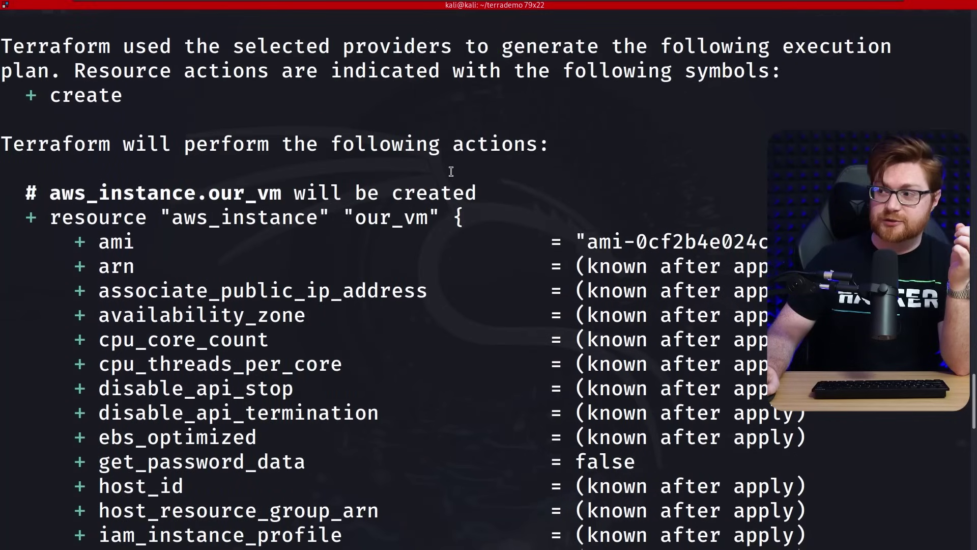
pyautogui.scroll(3, 450, 171)
pyautogui.scroll(-1, 433, 206)
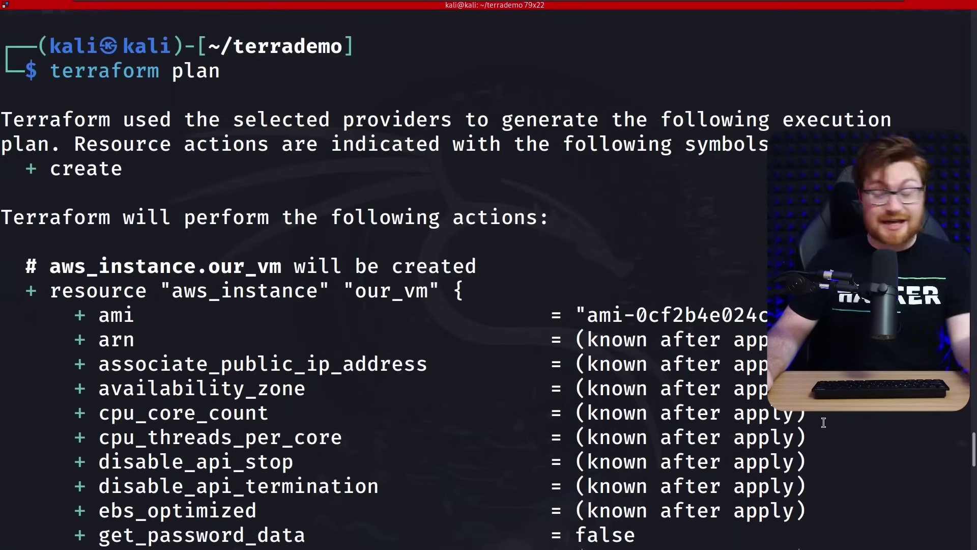
pyautogui.scroll(-3, 799, 418)
pyautogui.scroll(-3, 798, 417)
pyautogui.scroll(-4, 799, 417)
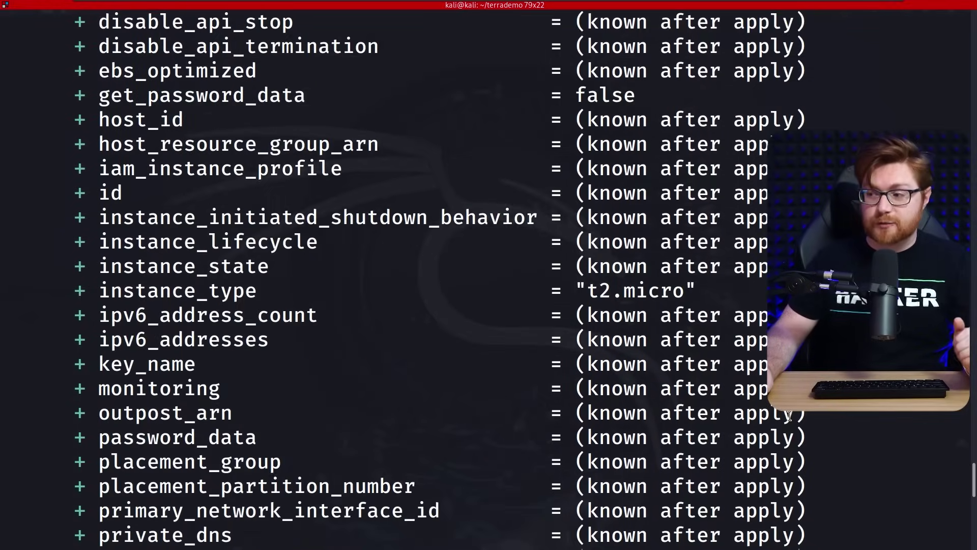
pyautogui.scroll(-3, 789, 417)
pyautogui.scroll(-3, 789, 417)
pyautogui.scroll(-2, 789, 417)
pyautogui.scroll(-4, 789, 418)
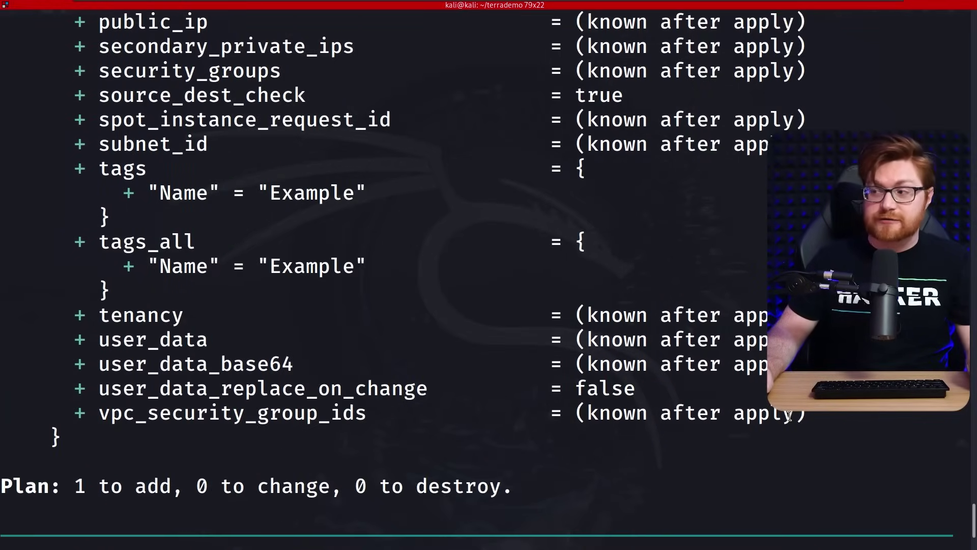
pyautogui.scroll(-3, 789, 417)
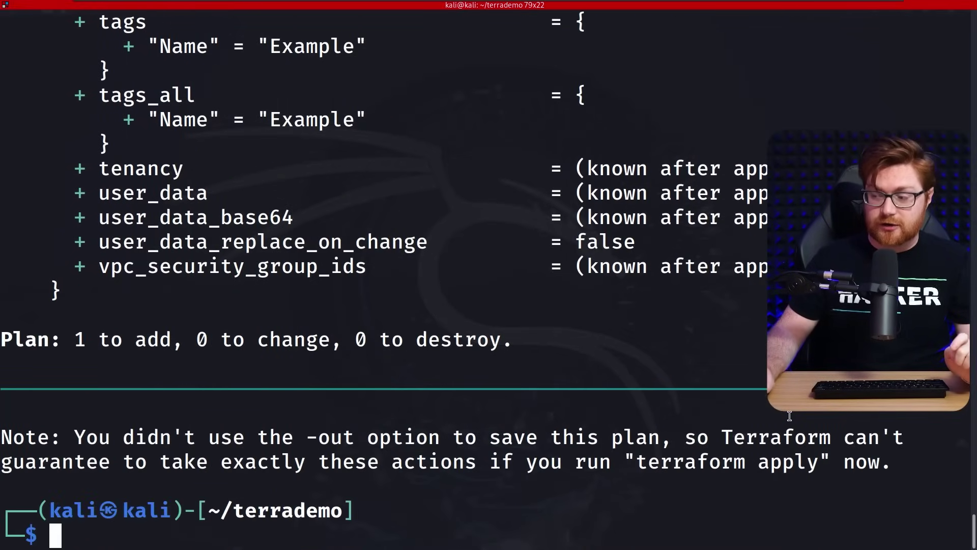
# - Clear the terminal, run terraform apply and approve it with yes
pyautogui.hotkey('ctrl', 'l')
pyautogui.write('terraform apply')
pyautogui.press('Return')
pyautogui.scroll(3, 489, 275)
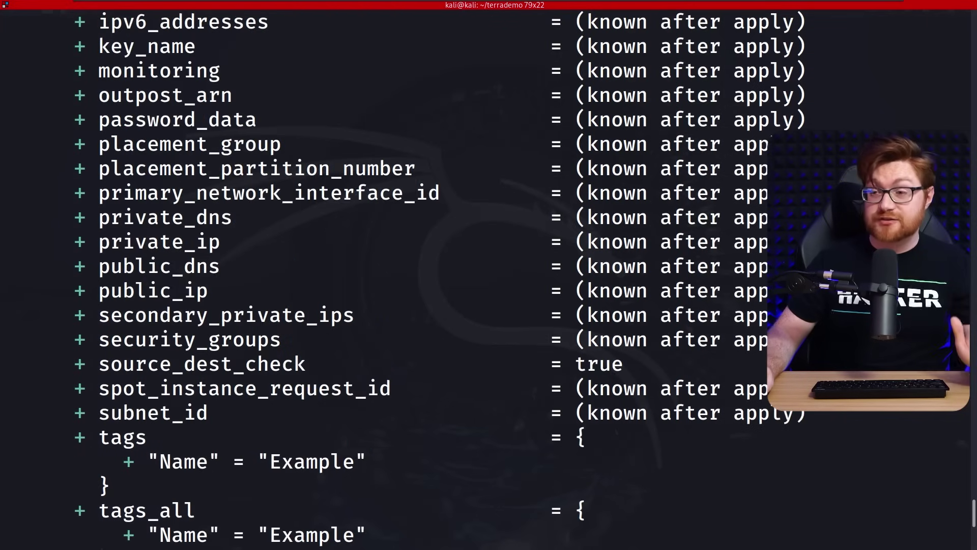
pyautogui.scroll(5, 489, 275)
pyautogui.scroll(5, 489, 275)
pyautogui.scroll(-10, 488, 275)
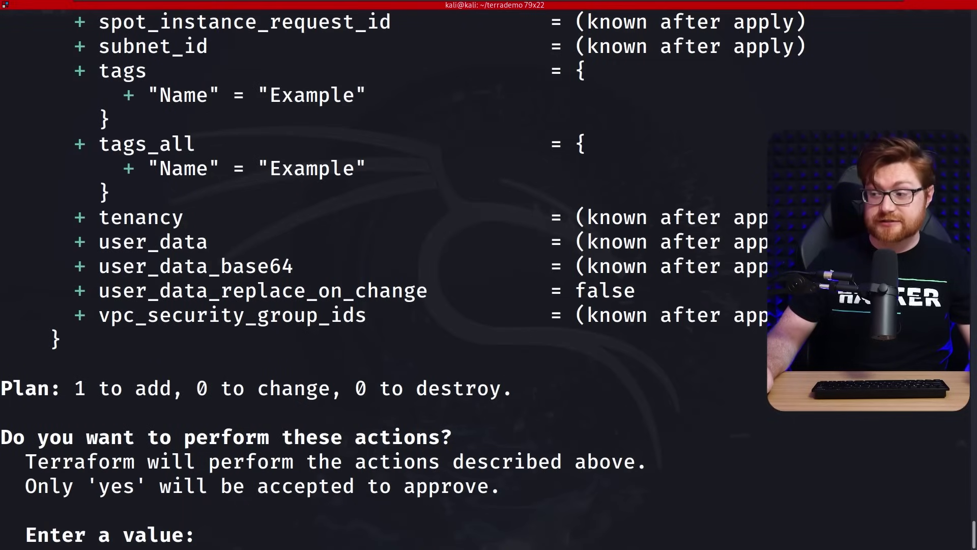
pyautogui.moveTo(534, 488); pyautogui.dragTo(0, 436)
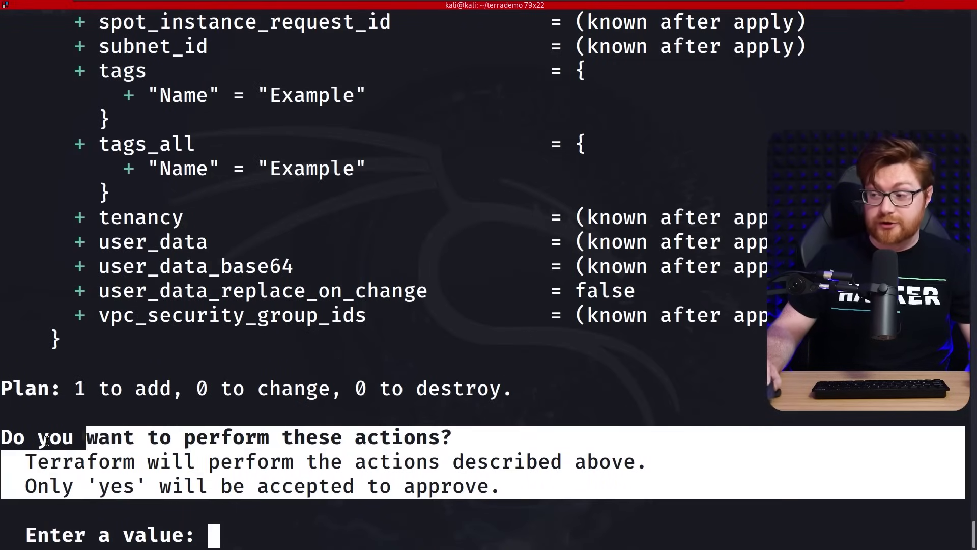
pyautogui.click(150, 439)
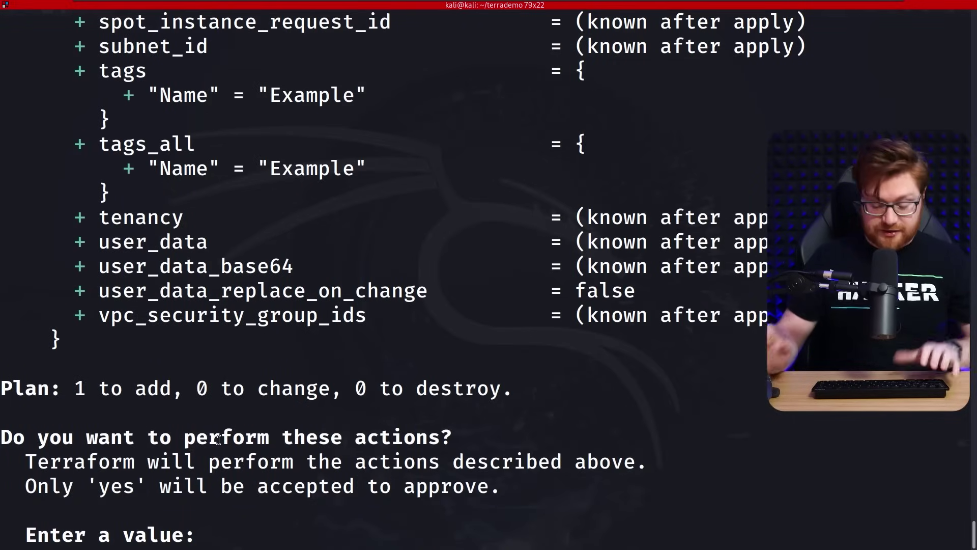
pyautogui.write('yes')
pyautogui.press('Return')
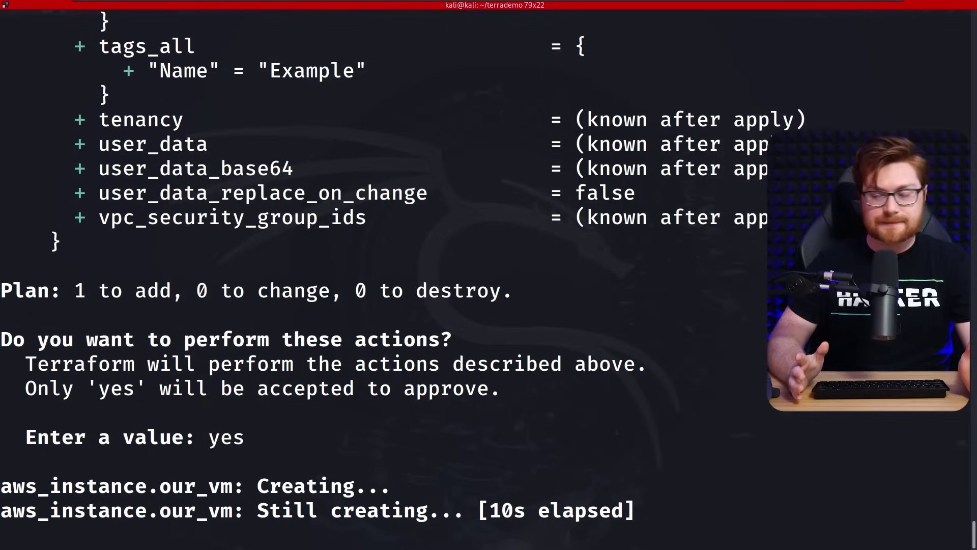
# - Open a second tmux pane and list terrademo files, noting terraform.tfstate
pyautogui.hotkey('ctrl', 'shift', 'o')
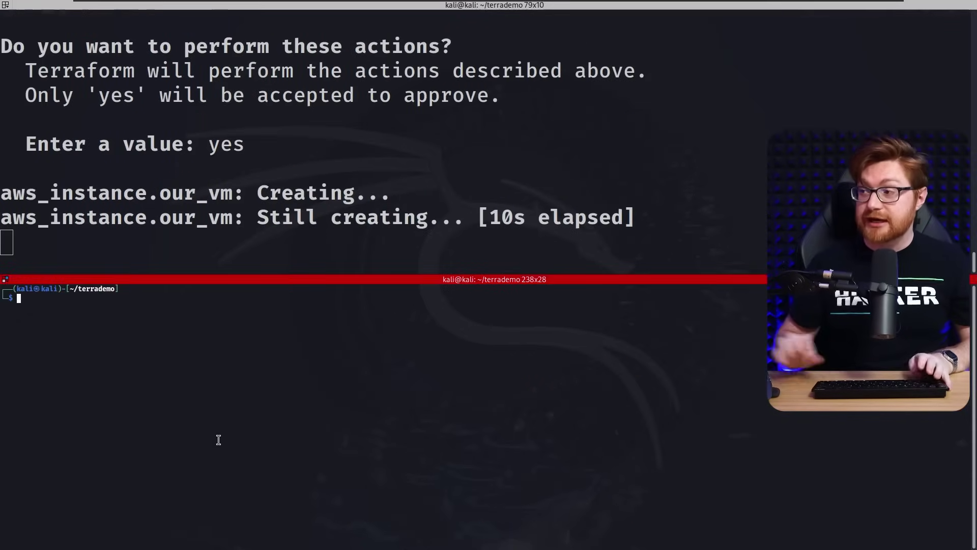
pyautogui.hotkey('ctrl', '+')
pyautogui.hotkey('ctrl', '+')
pyautogui.hotkey('ctrl', '+')
pyautogui.hotkey('ctrl', '+')
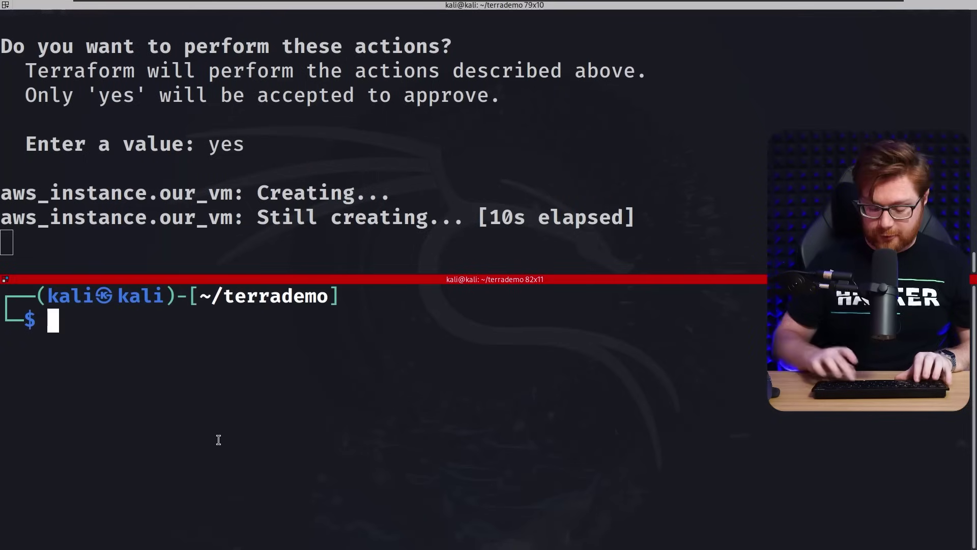
pyautogui.write('ls')
pyautogui.press('Return')
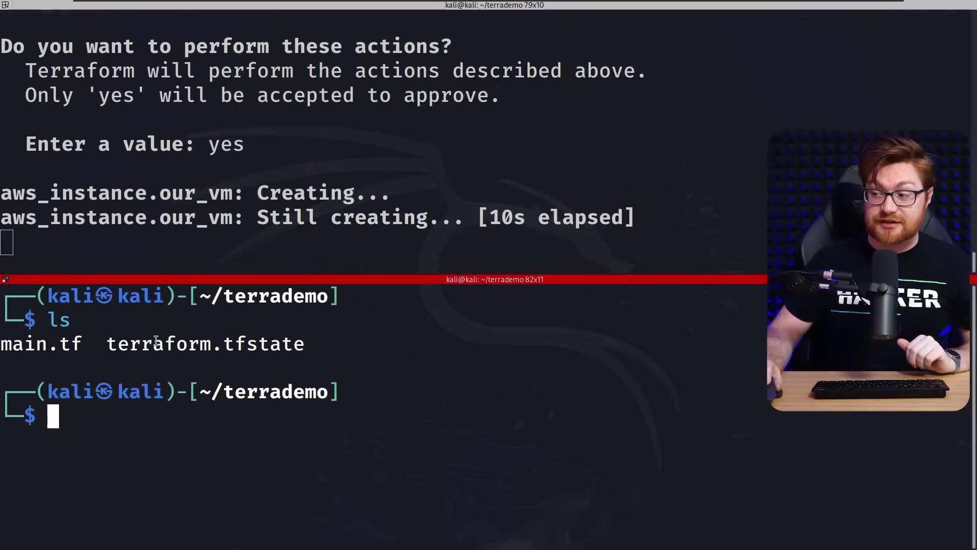
pyautogui.doubleClick(157, 342)
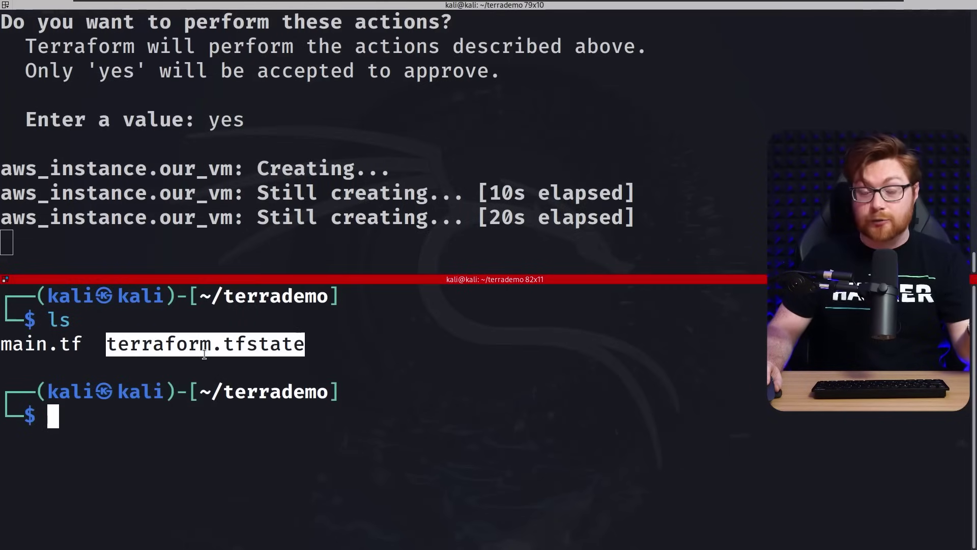
pyautogui.click(217, 417)
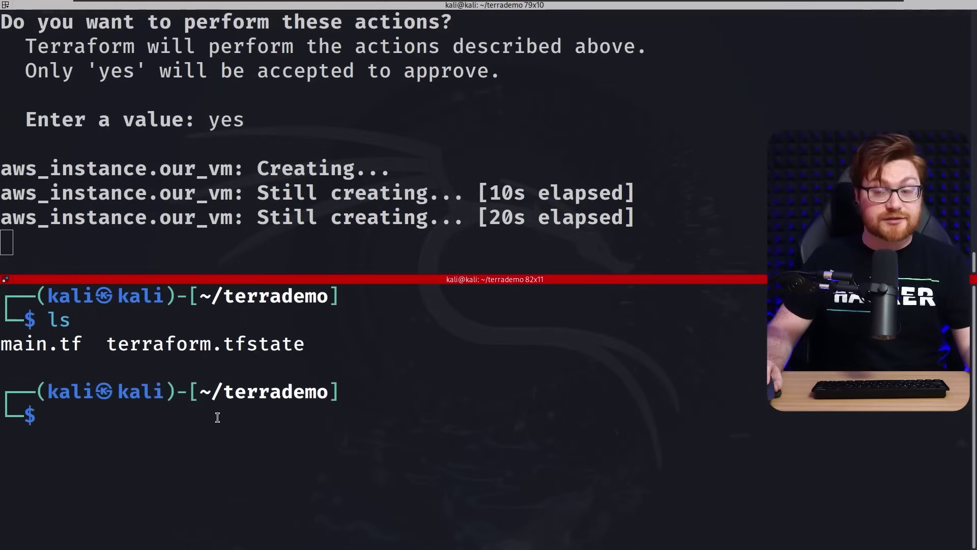
pyautogui.write('terraform show')
# - Run terraform show and review our_vm's details, including public IP 35.94.170.164
pyautogui.press('Return')
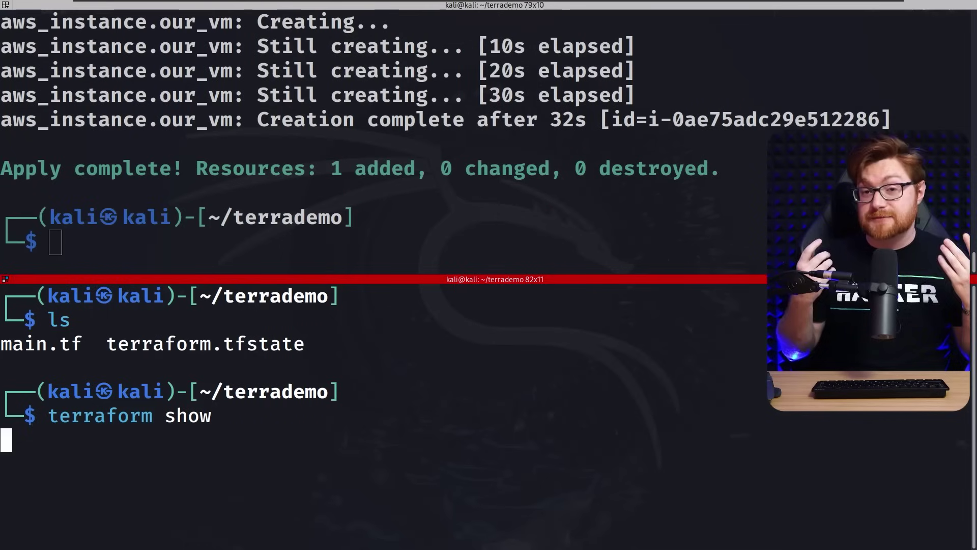
pyautogui.click(128, 222)
pyautogui.moveTo(2, 168); pyautogui.dragTo(714, 168)
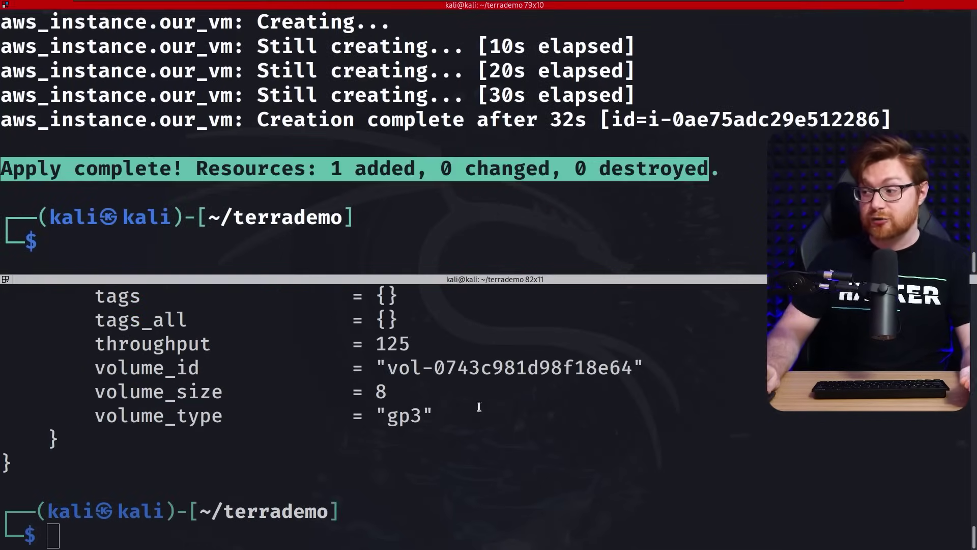
pyautogui.click(338, 500)
pyautogui.scroll(2, 338, 495)
pyautogui.hotkey('ctrl', 'b')
pyautogui.press('z')
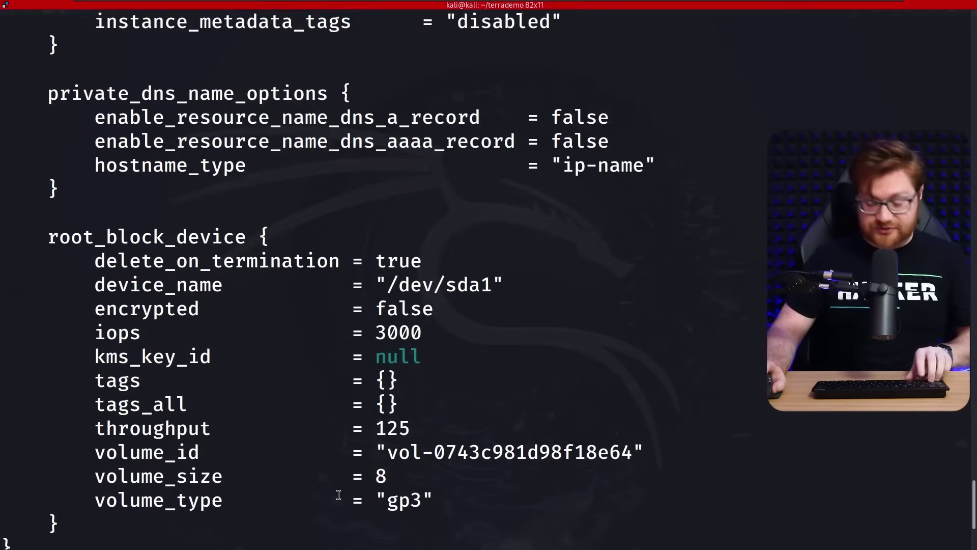
pyautogui.scroll(3, 339, 495)
pyautogui.scroll(2, 338, 495)
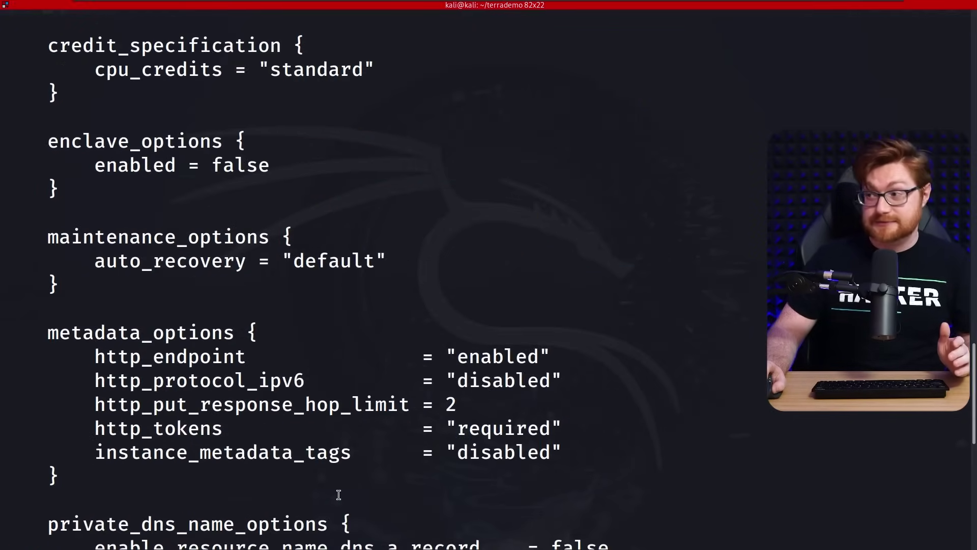
pyautogui.scroll(2, 338, 495)
pyautogui.scroll(2, 338, 495)
pyautogui.scroll(3, 338, 495)
pyautogui.scroll(3, 339, 495)
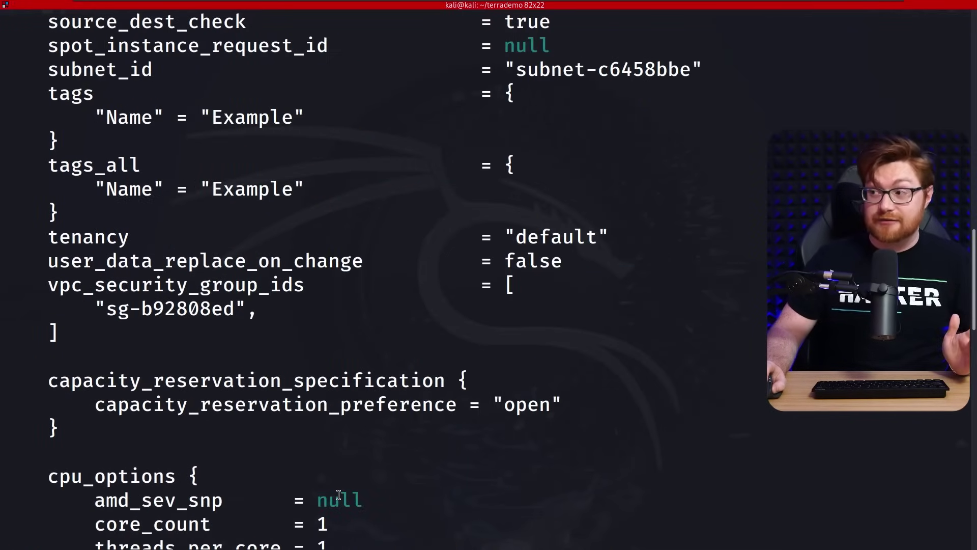
pyautogui.scroll(3, 338, 495)
pyautogui.scroll(2, 338, 494)
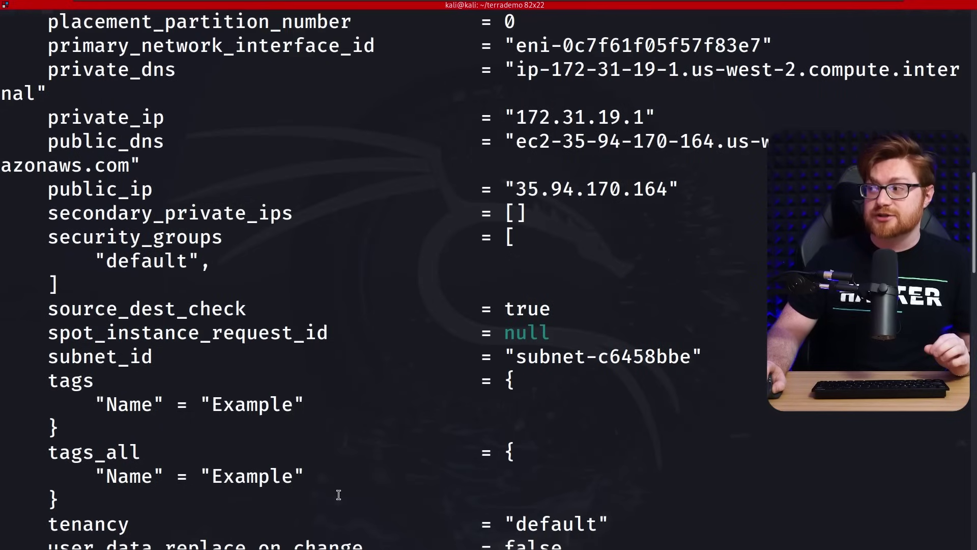
pyautogui.scroll(1, 338, 495)
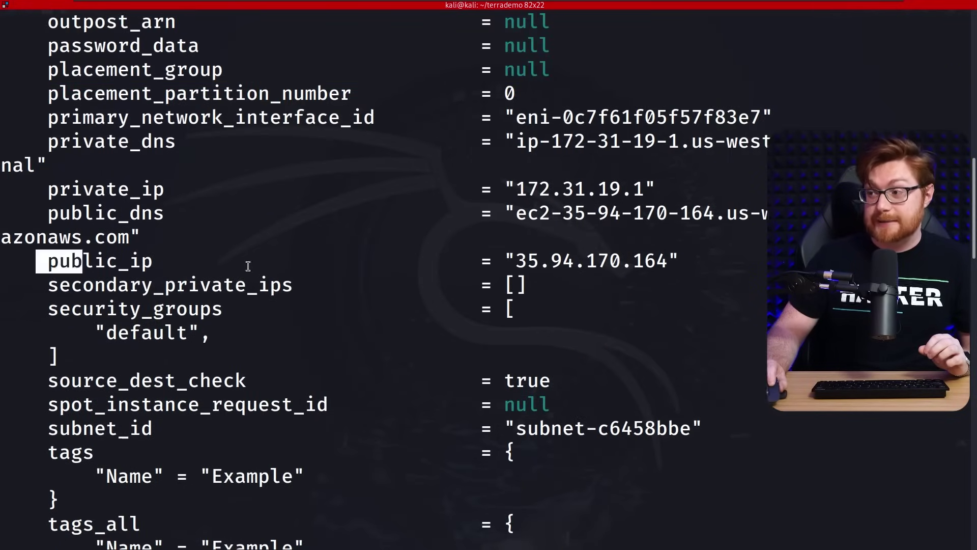
pyautogui.moveTo(35, 260); pyautogui.dragTo(676, 260)
pyautogui.click(656, 283)
pyautogui.scroll(4, 550, 391)
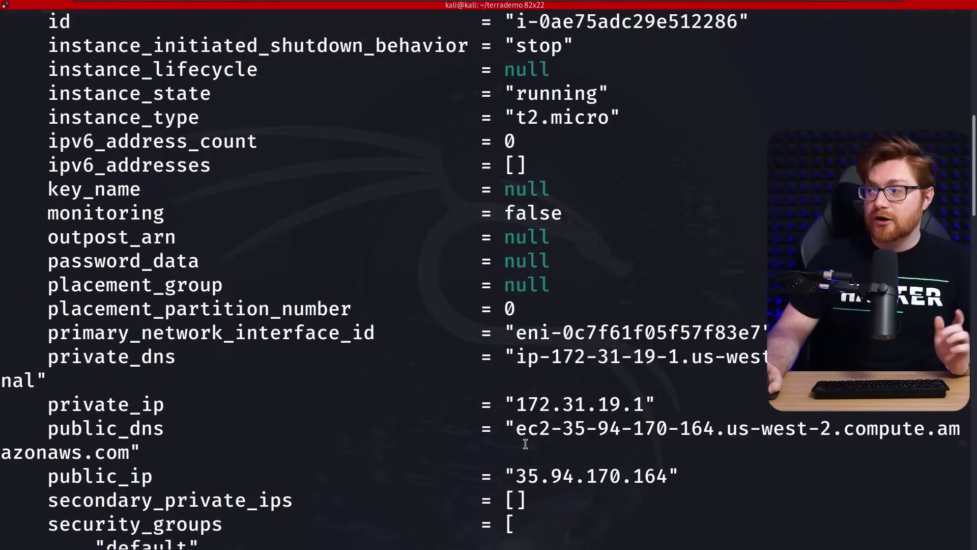
pyautogui.scroll(2, 550, 390)
pyautogui.scroll(3, 523, 458)
pyautogui.scroll(2, 523, 458)
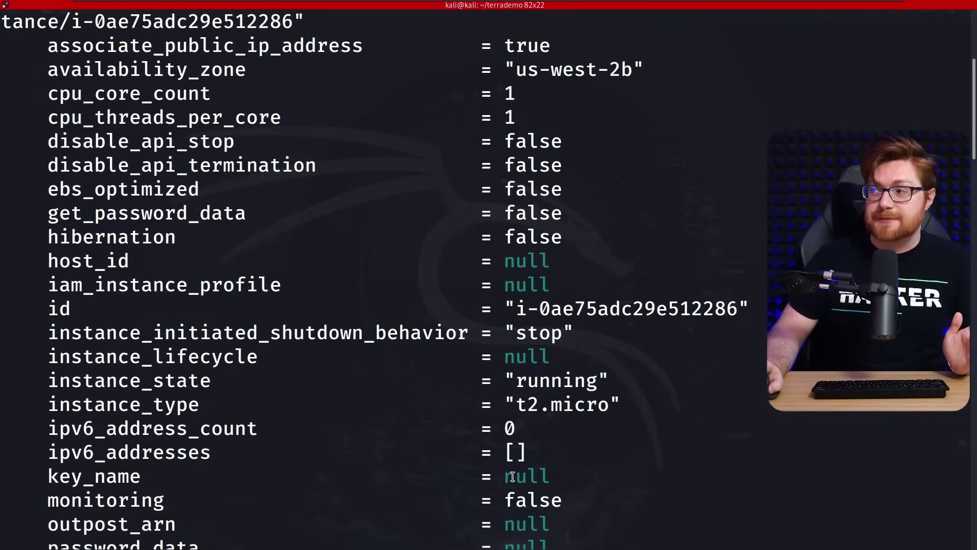
pyautogui.scroll(3, 511, 474)
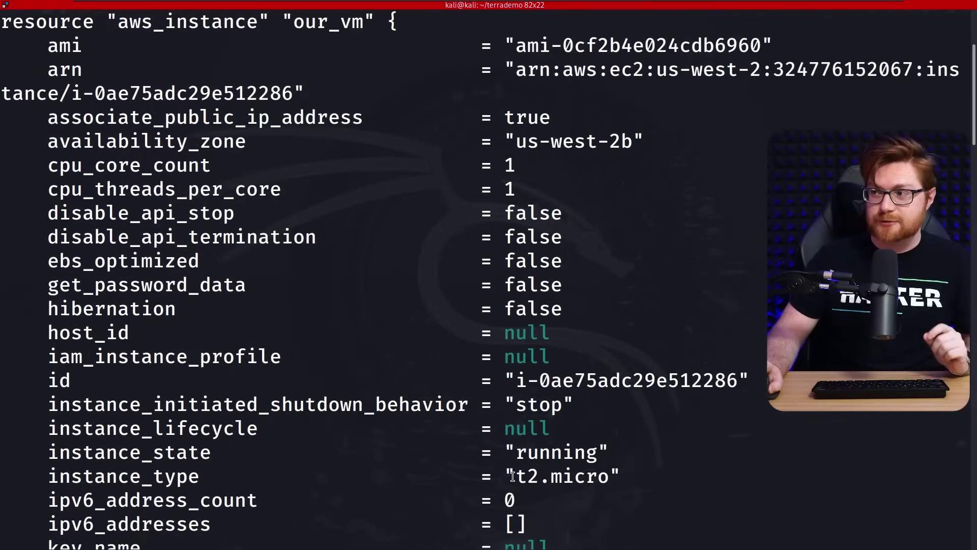
pyautogui.scroll(3, 512, 475)
pyautogui.scroll(2, 512, 475)
pyautogui.hotkey('alt', 'Tab')
pyautogui.scroll(2, 556, 321)
pyautogui.scroll(2, 557, 321)
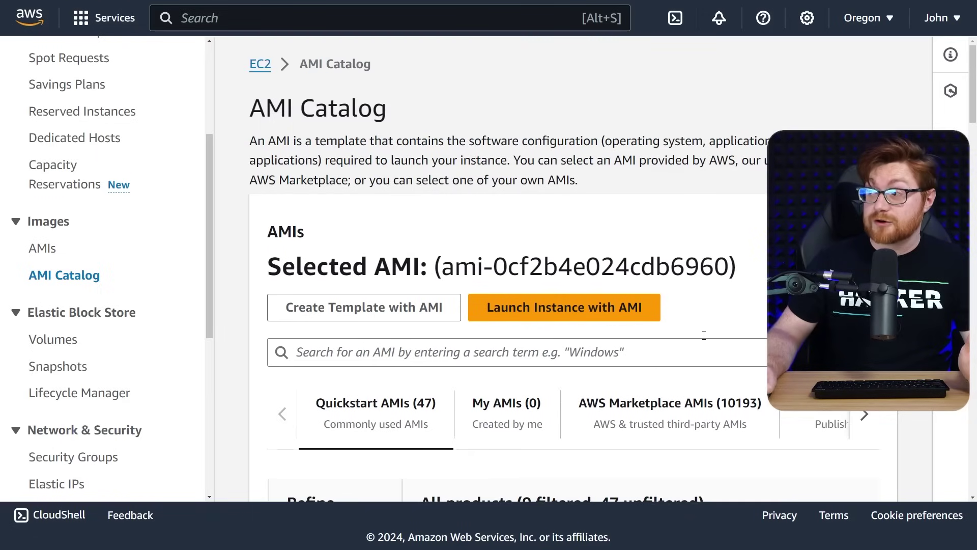
pyautogui.scroll(3, 153, 263)
pyautogui.scroll(2, 152, 263)
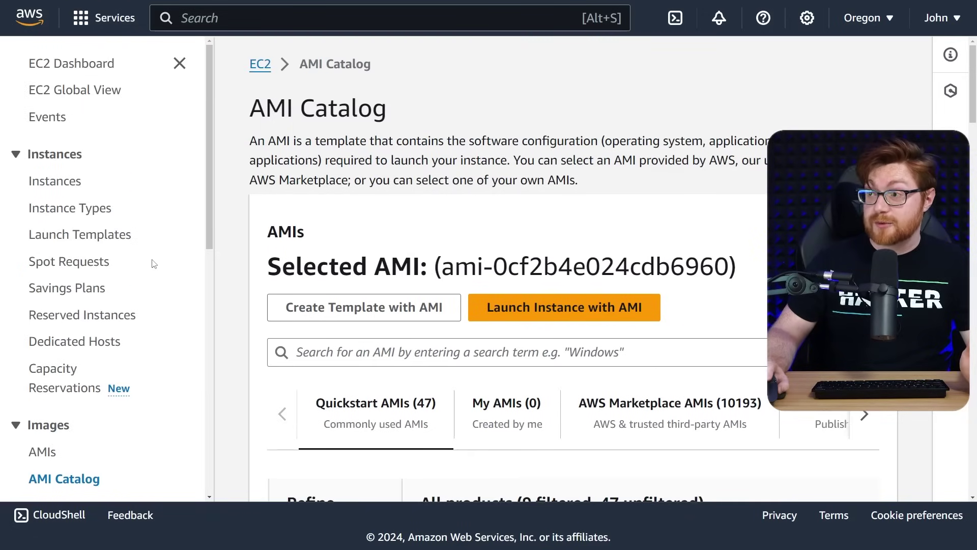
# - Select the running Example instance under EC2 Instances and choose Connect
pyautogui.click(56, 63)
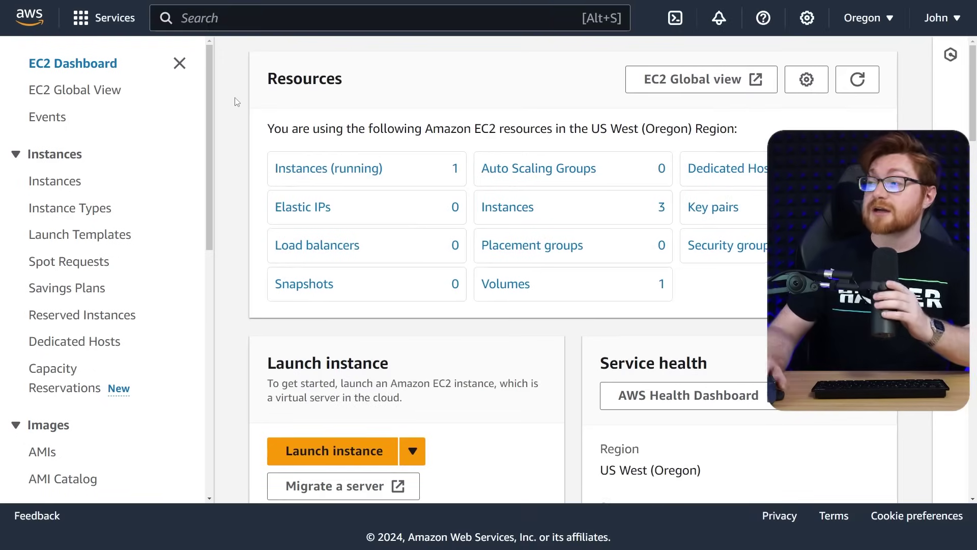
pyautogui.click(329, 168)
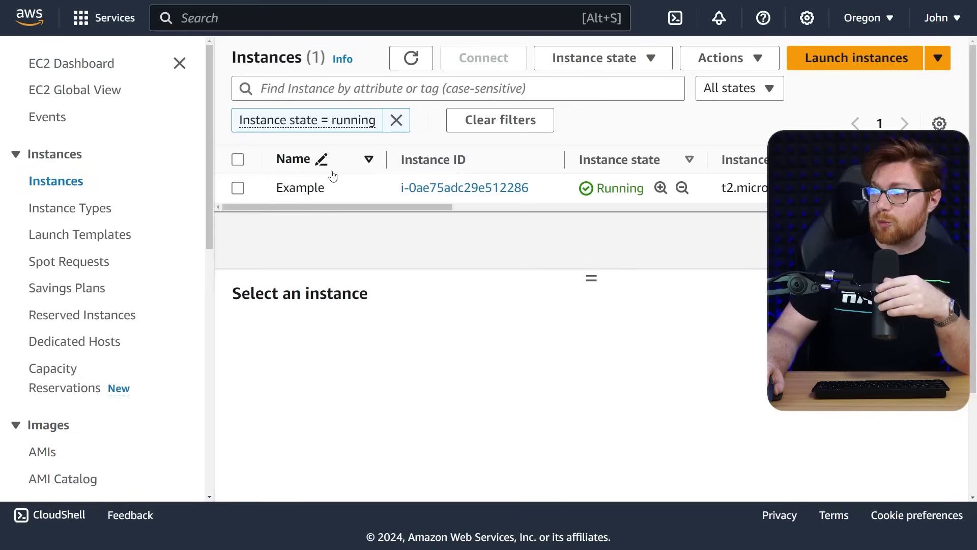
pyautogui.click(324, 190)
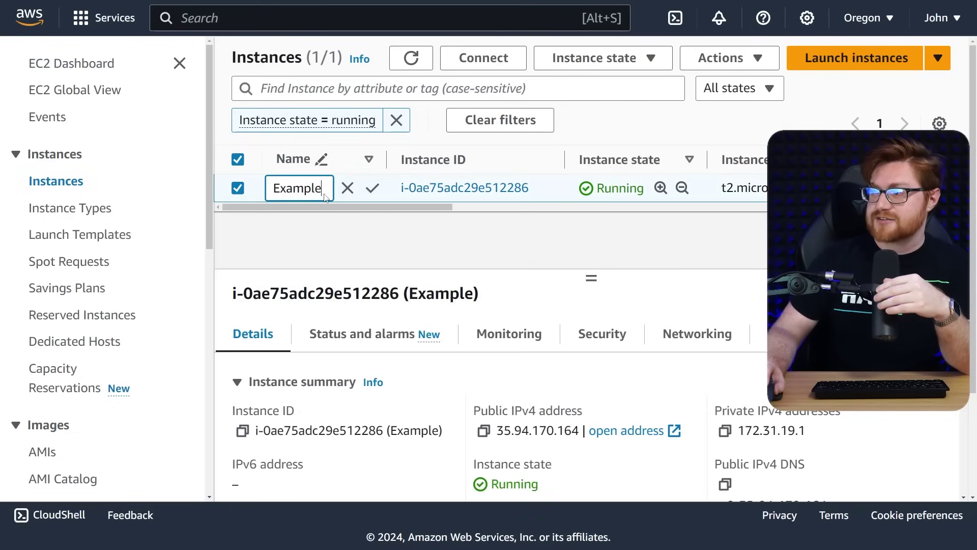
pyautogui.scroll(-3, 424, 344)
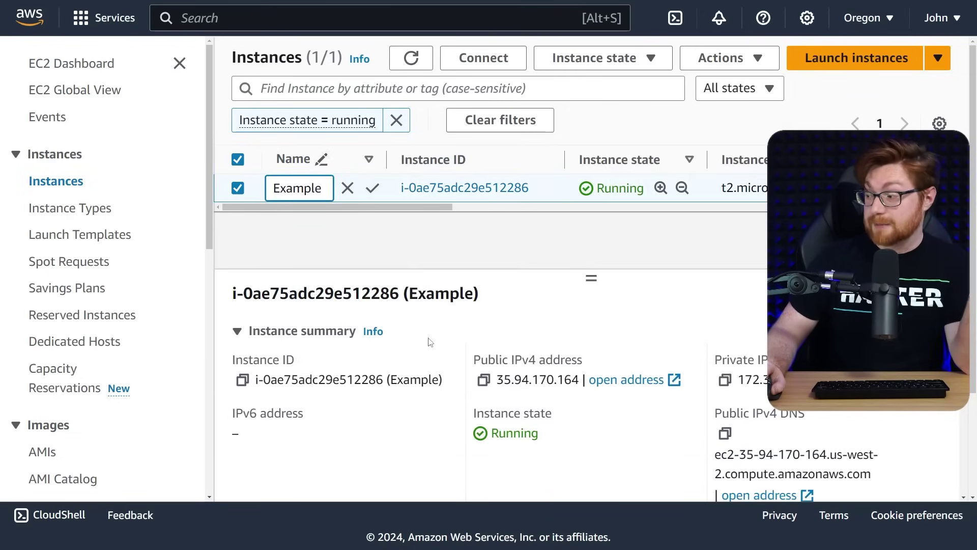
pyautogui.scroll(-3, 425, 359)
pyautogui.scroll(-3, 425, 360)
pyautogui.scroll(-3, 425, 360)
pyautogui.scroll(-3, 426, 360)
pyautogui.scroll(-2, 425, 361)
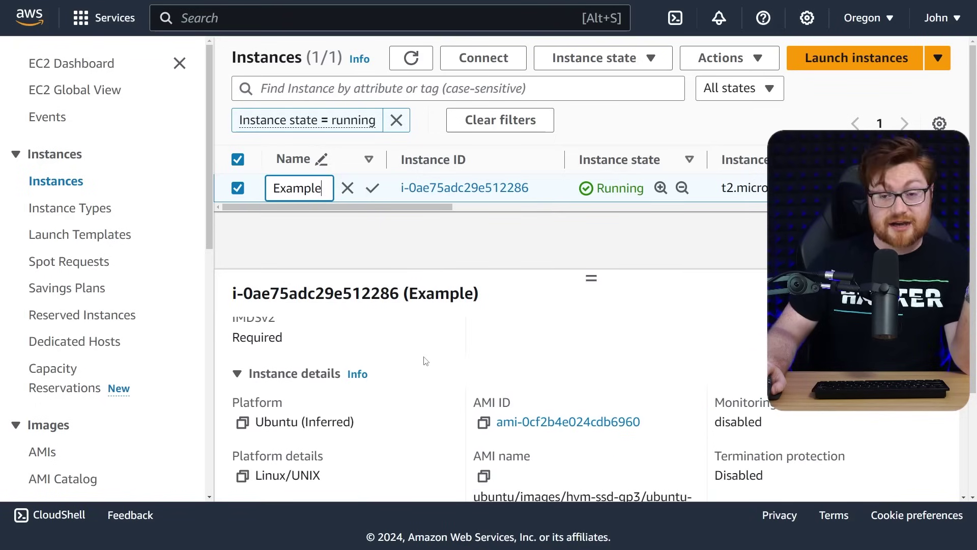
pyautogui.rightClick(389, 182)
pyautogui.click(415, 176)
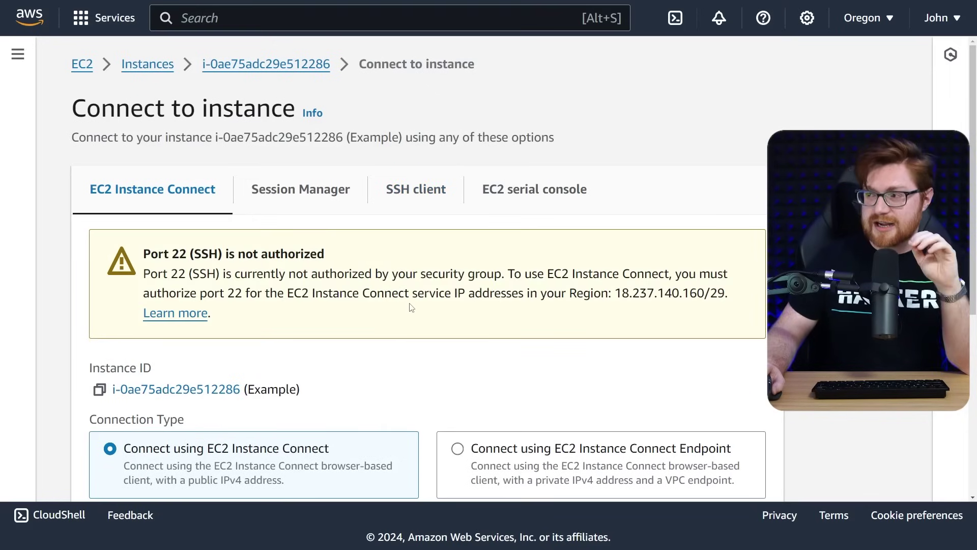
pyautogui.scroll(-1, 410, 308)
pyautogui.scroll(-1, 436, 296)
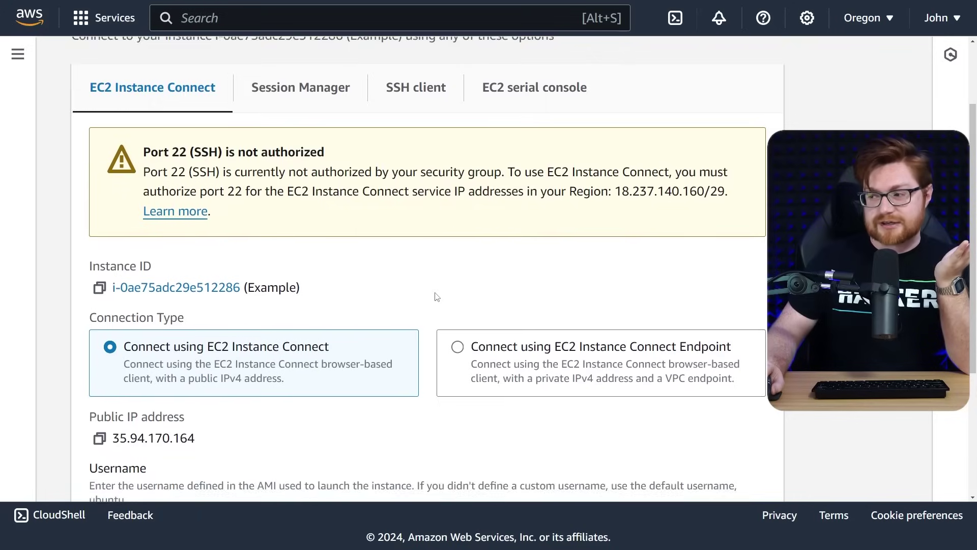
pyautogui.scroll(-2, 437, 296)
pyautogui.scroll(-1, 437, 296)
pyautogui.scroll(-1, 437, 297)
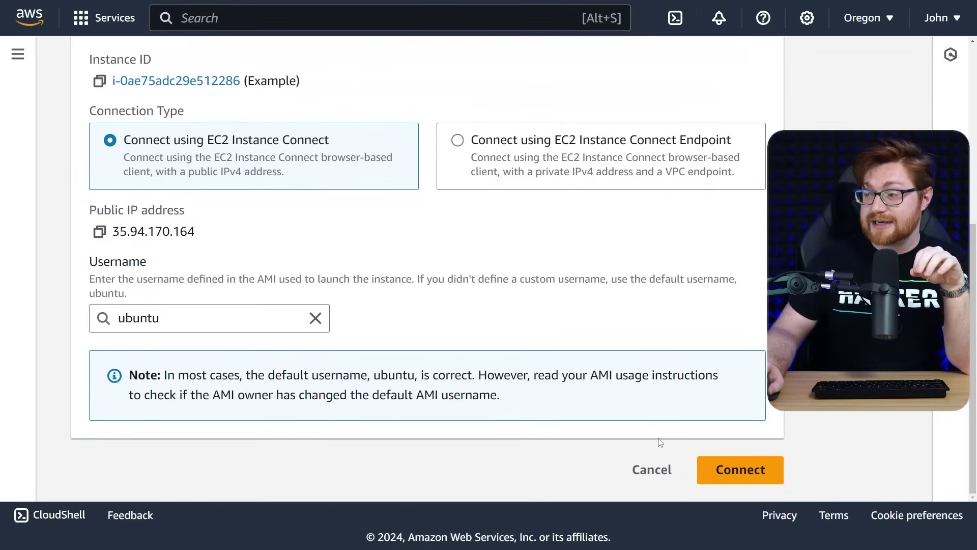
# - Try EC2 Instance Connect on the Example instance, then view its SSH client no-key-pair warning
pyautogui.click(739, 470)
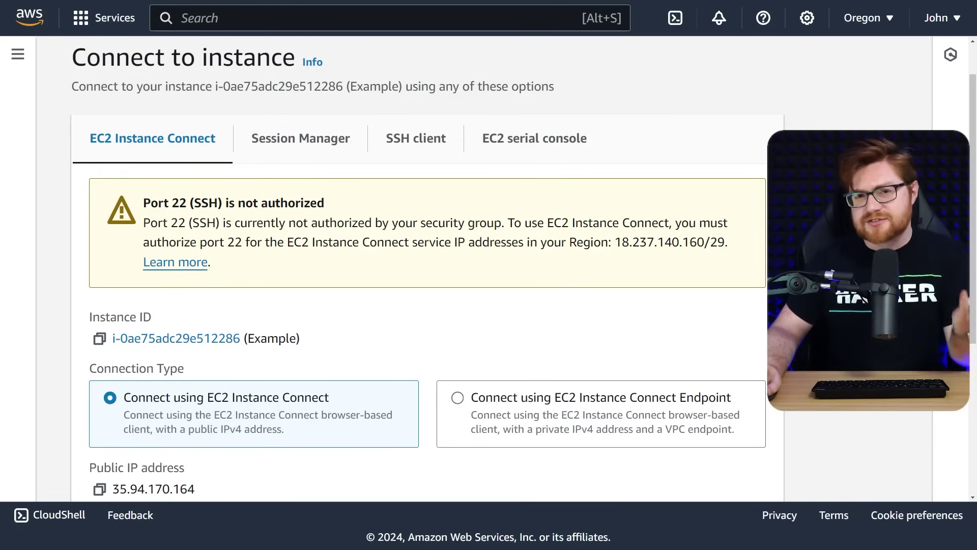
pyautogui.click(435, 144)
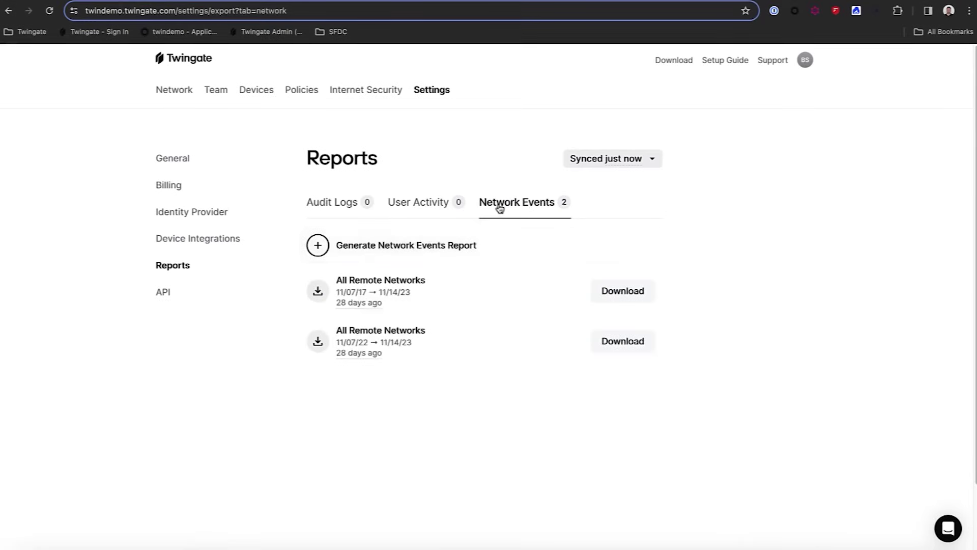
# - Start generating a network events report on the Twingate admin Reports page
pyautogui.click(406, 245)
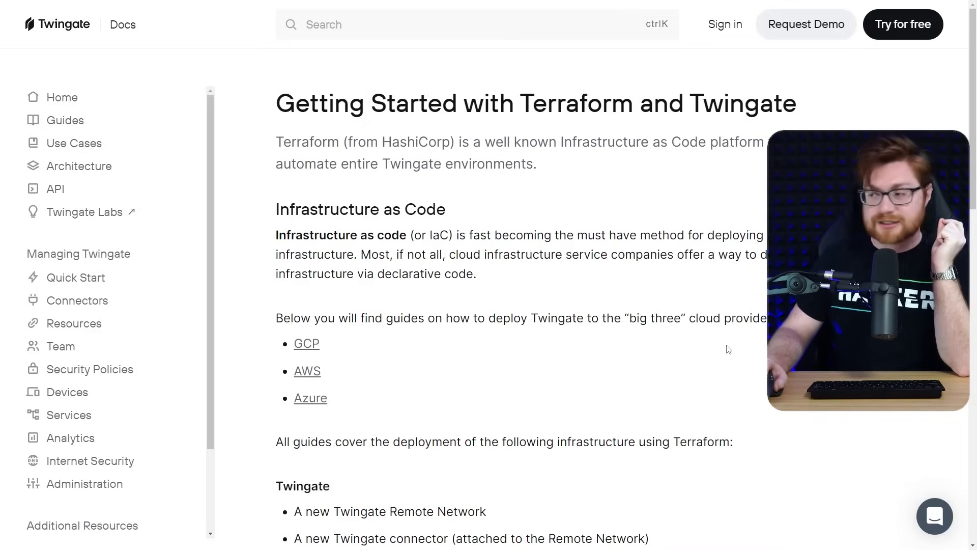
pyautogui.scroll(-2, 727, 348)
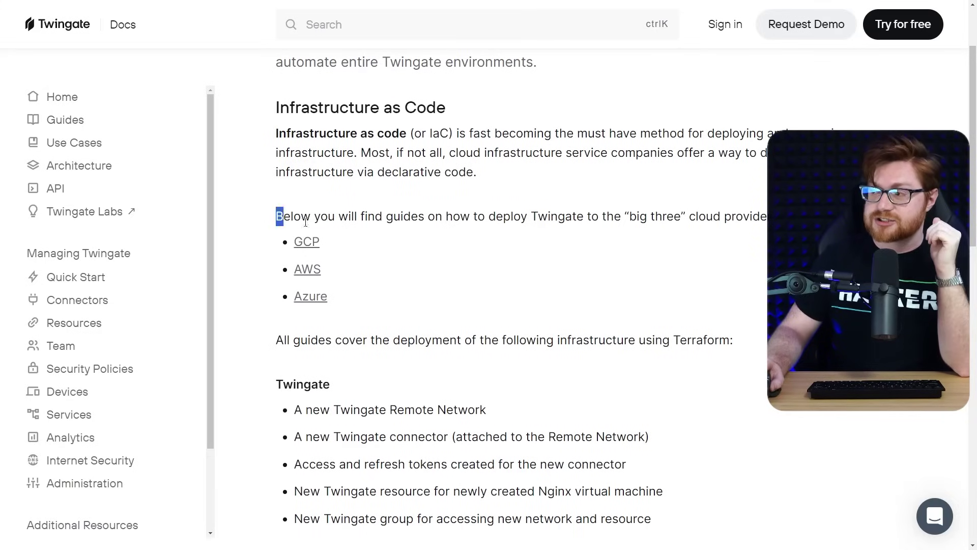
# - Open Twingate's AWS Terraform deployment guide, then run ssh-keygen -t rsa
pyautogui.moveTo(359, 222); pyautogui.dragTo(763, 221)
pyautogui.click(748, 234)
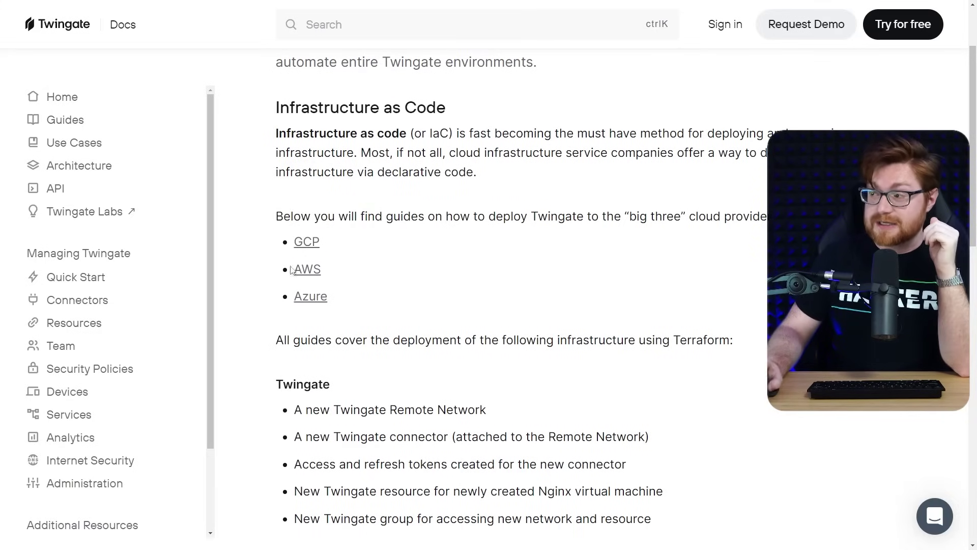
pyautogui.click(405, 297)
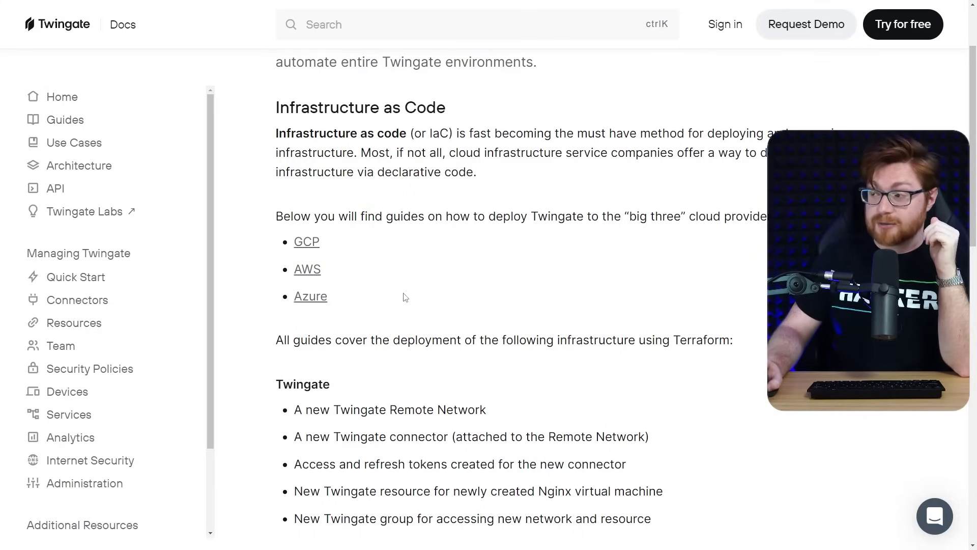
pyautogui.click(308, 268)
pyautogui.scroll(-2, 763, 313)
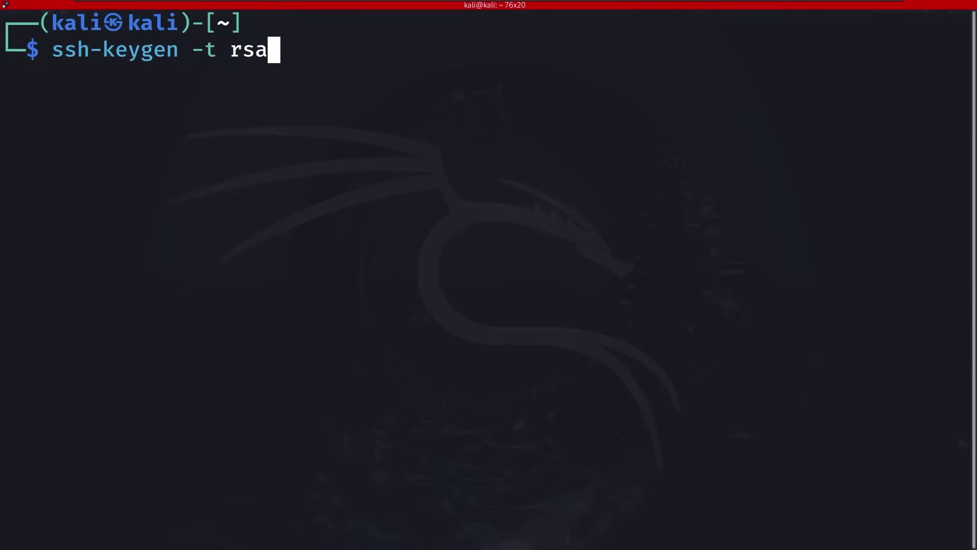
pyautogui.press('Return')
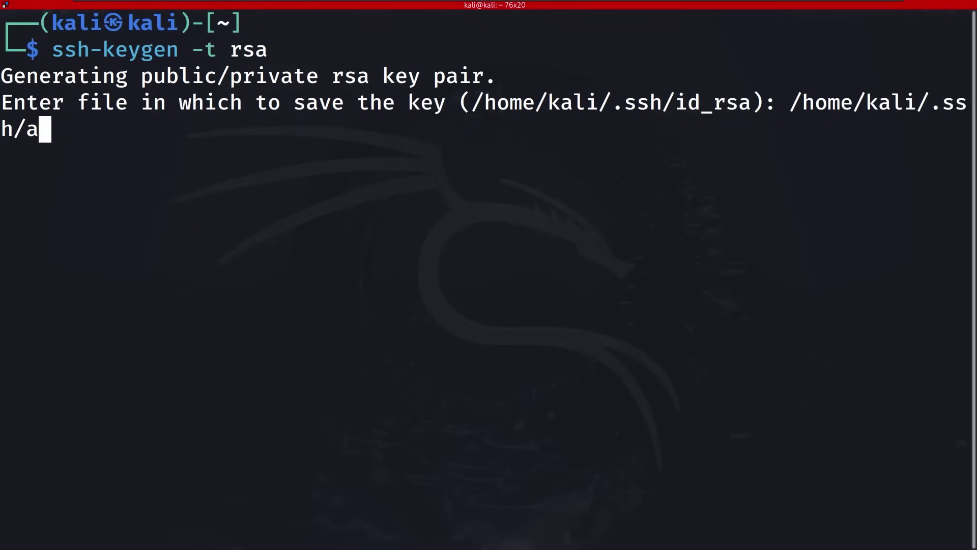
# - Finish the ssh-keygen prompts to save the aws_id_rsa key, then run terraform init
pyautogui.press('Return')
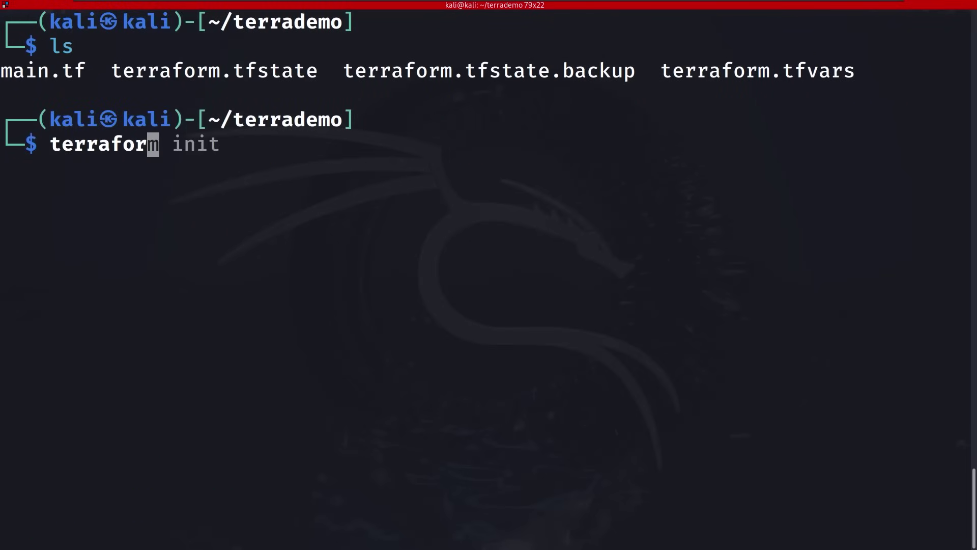
pyautogui.press('Return')
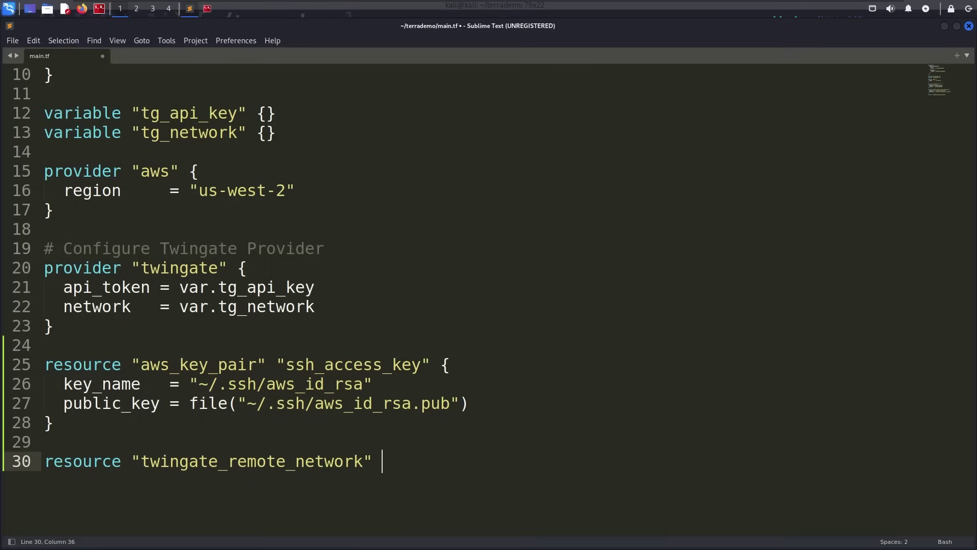
pyautogui.write('"aws_demo_network" {')
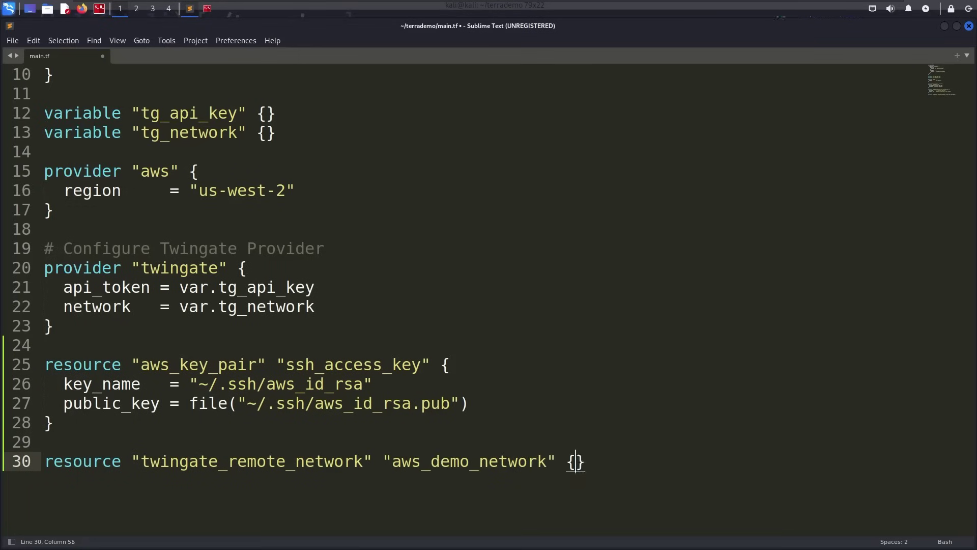
# - Add the aws demo twingate_remote_network to main.tf, save, and apply it (13 resources added)
pyautogui.press('Return')
pyautogui.write('name = "aws demo remote network')
pyautogui.hotkey('ctrl', 's')
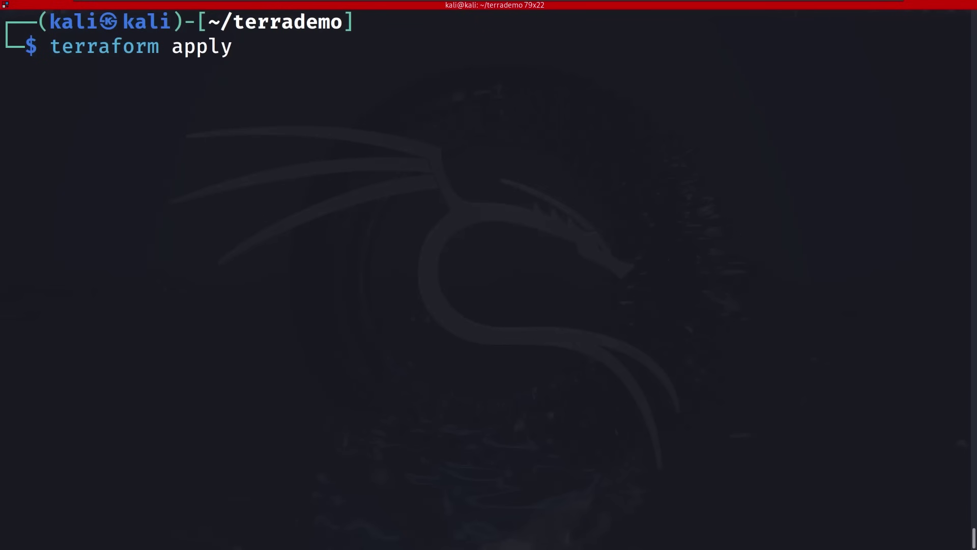
pyautogui.press('Return')
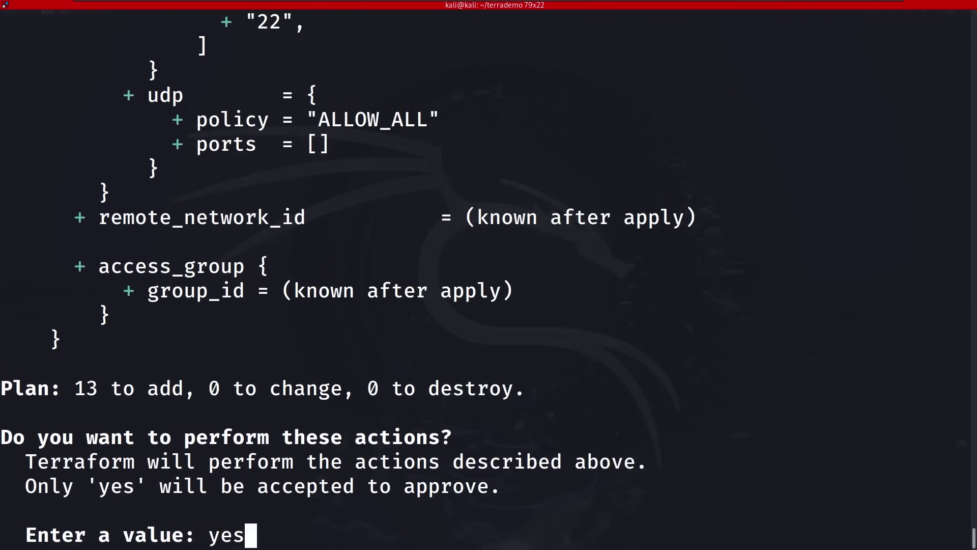
pyautogui.press('Return')
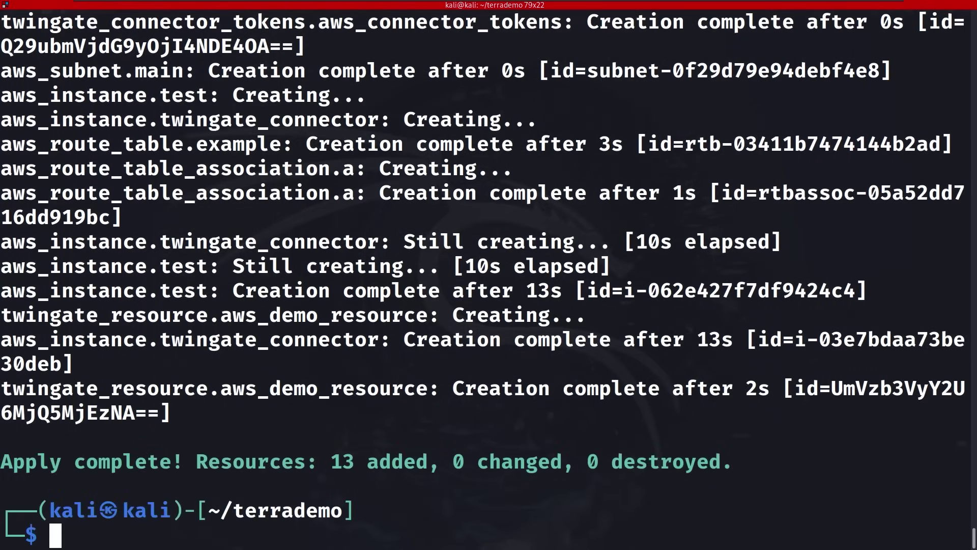
pyautogui.press('Return')
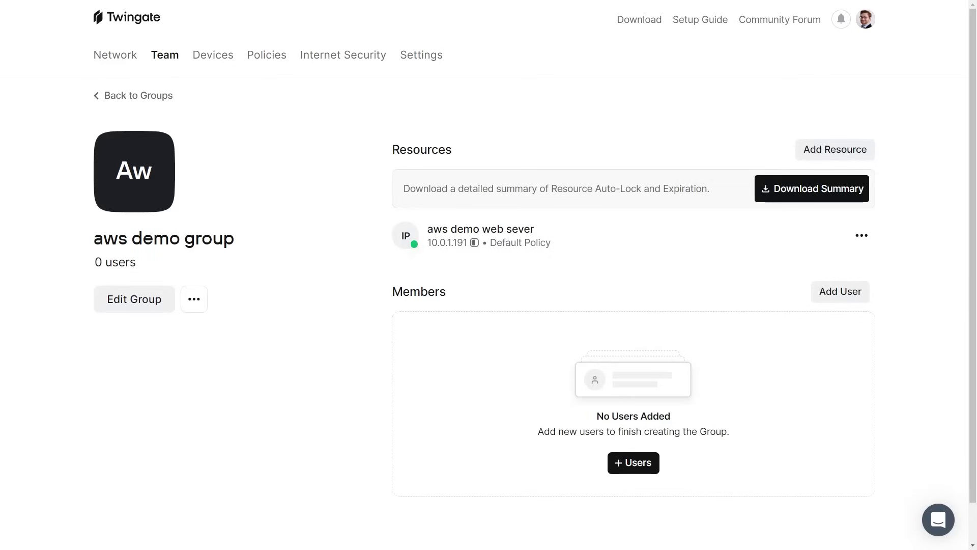
# - Add John Hammond to the aws demo group, then check the remote network's connectors
pyautogui.click(646, 464)
pyautogui.click(431, 180)
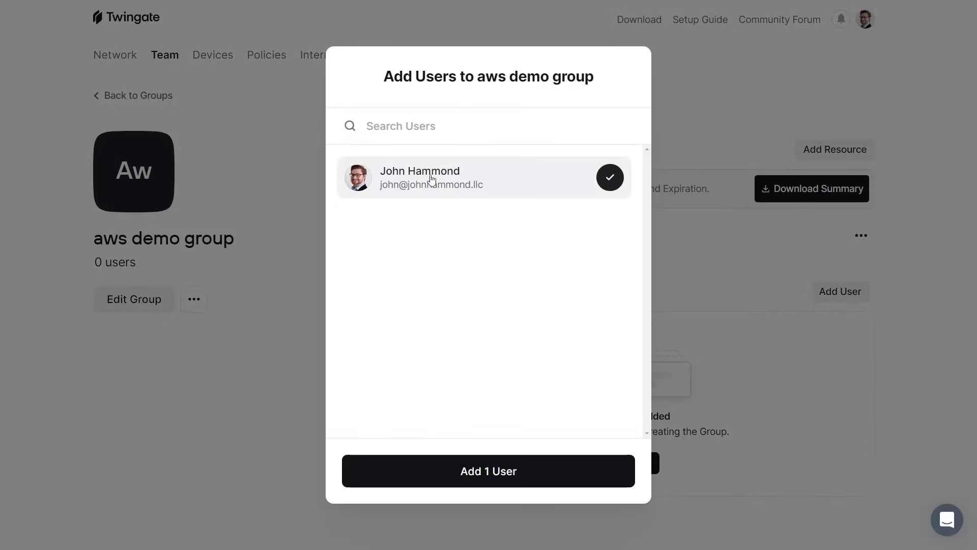
pyautogui.click(517, 471)
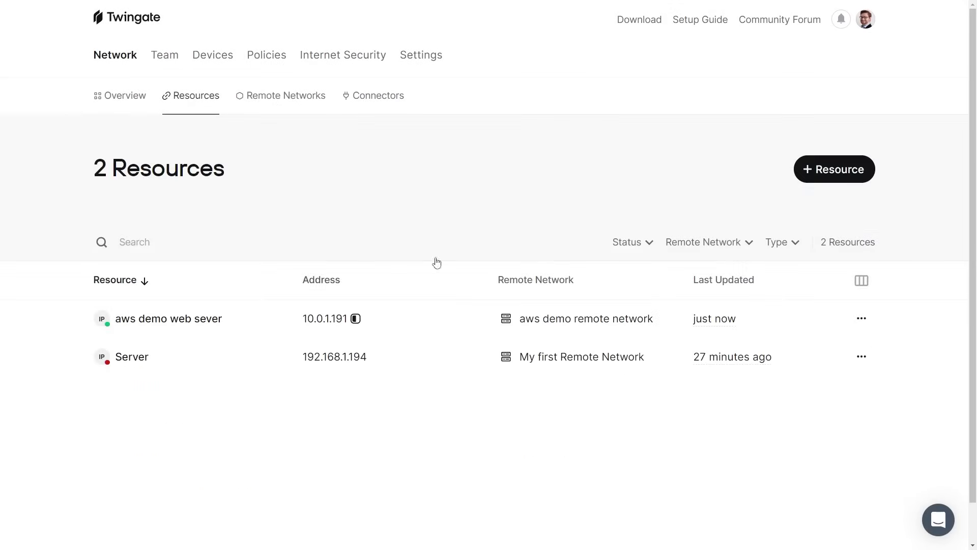
pyautogui.click(380, 97)
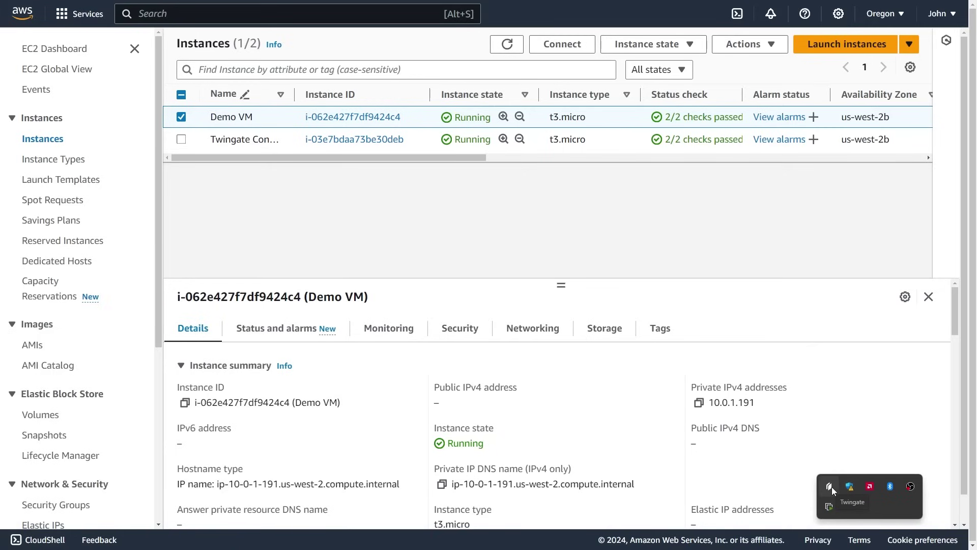
# - Copy the web server address from the Twingate tray and SSH to 10.0.1.191 as ubuntu
pyautogui.click(832, 486)
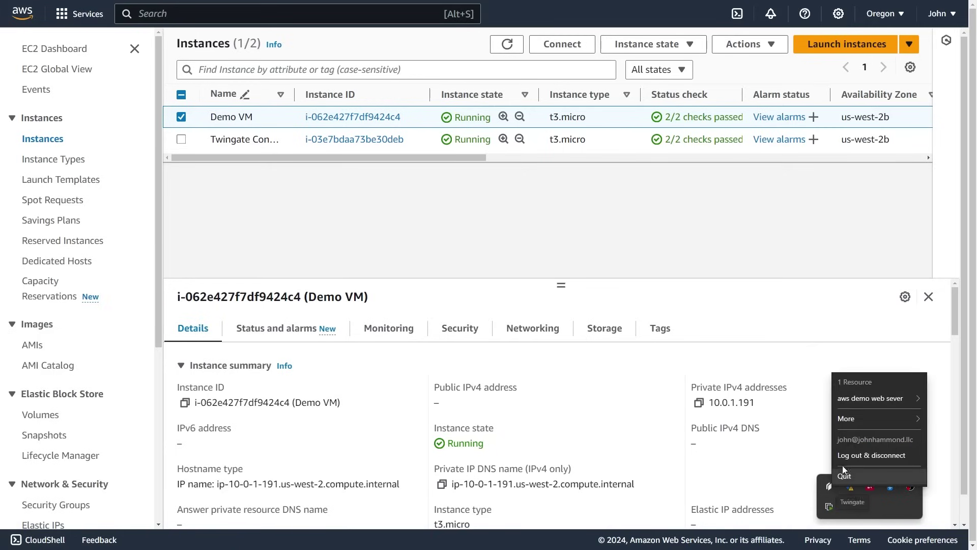
pyautogui.moveTo(870, 398)
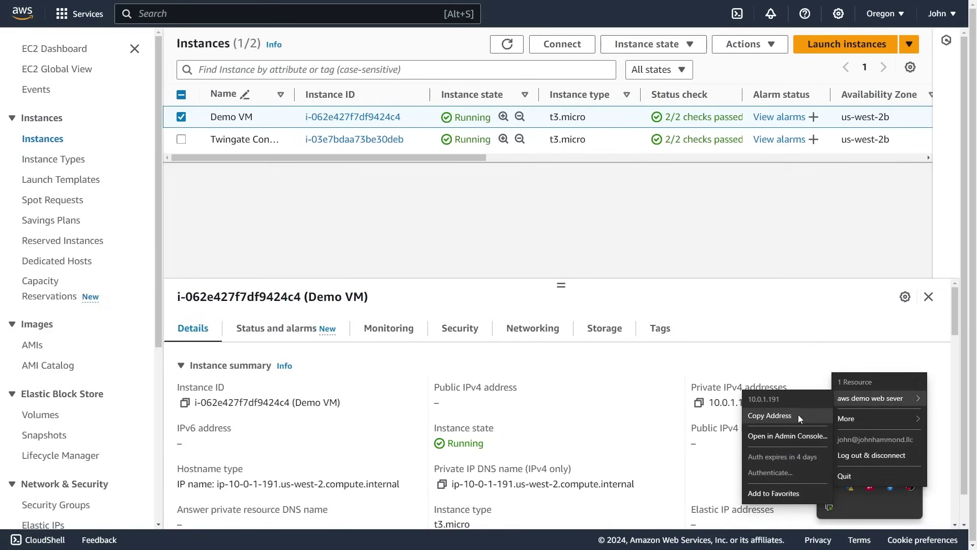
pyautogui.click(798, 415)
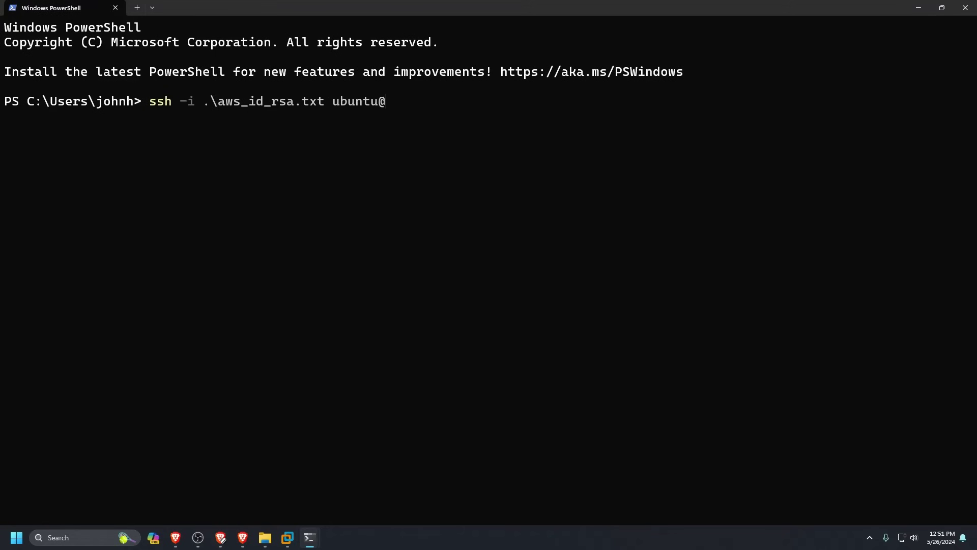
pyautogui.hotkey('ctrl', 'v')
pyautogui.press('Return')
pyautogui.press('Return')
pyautogui.write('ls')
pyautogui.press('Return')
pyautogui.write('whoami')
pyautogui.press('Return')
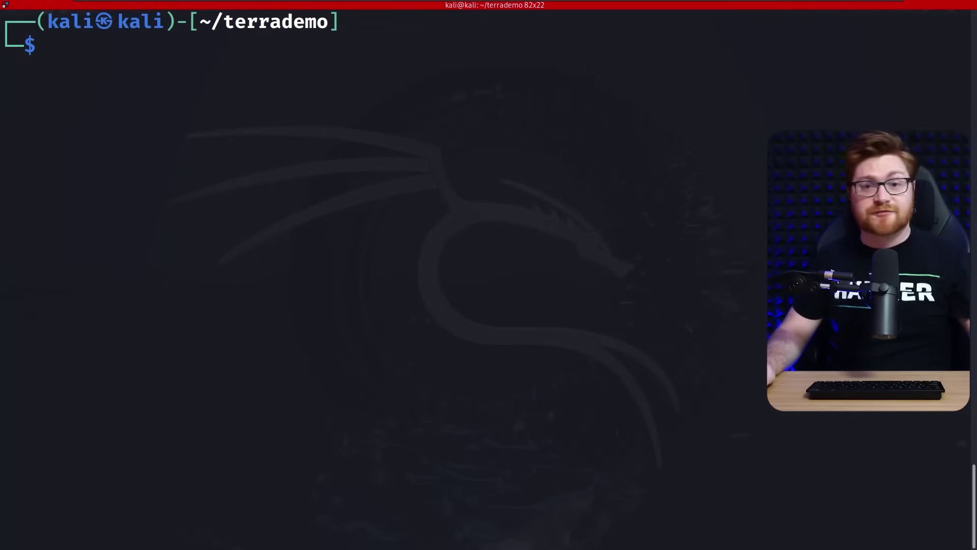
pyautogui.write('terraform destroy')
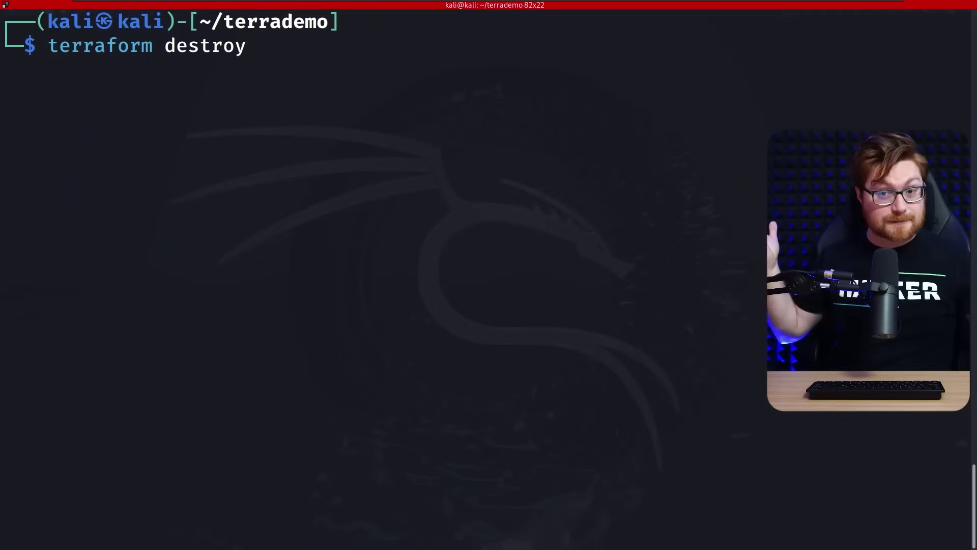
pyautogui.write('yes')
# - Confirm terraform destroy with 'yes' to tear down aws_instance.our_vm
pyautogui.press('Return')
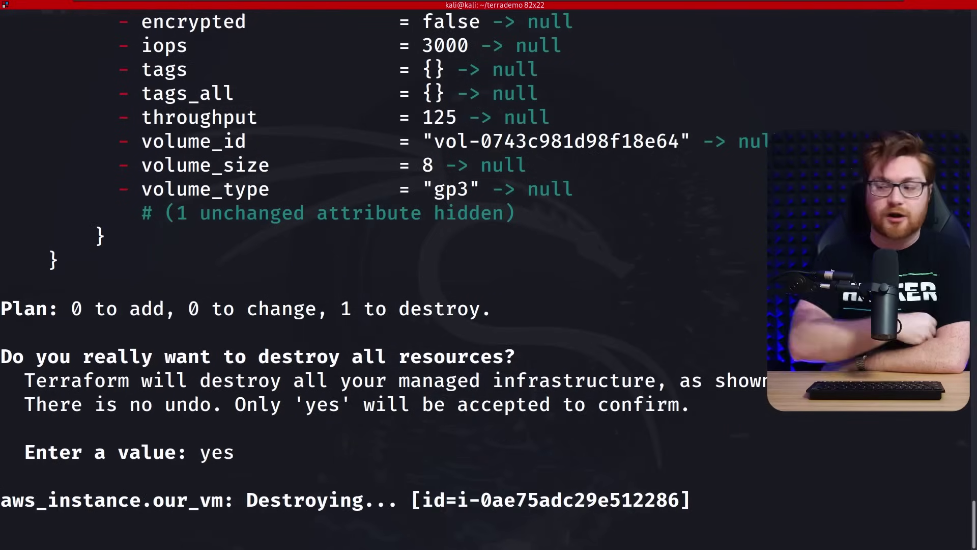